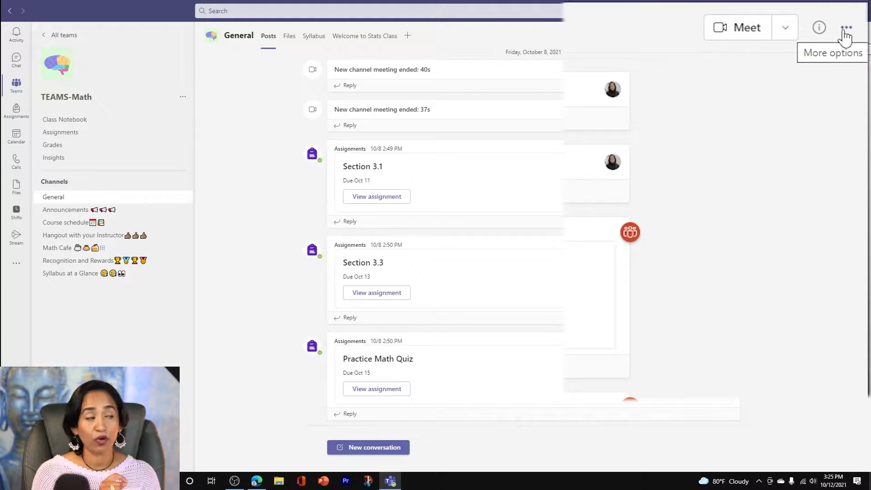
Open the TEAMS-Math General channel in SharePoint and add a new page to the site
click(845, 29)
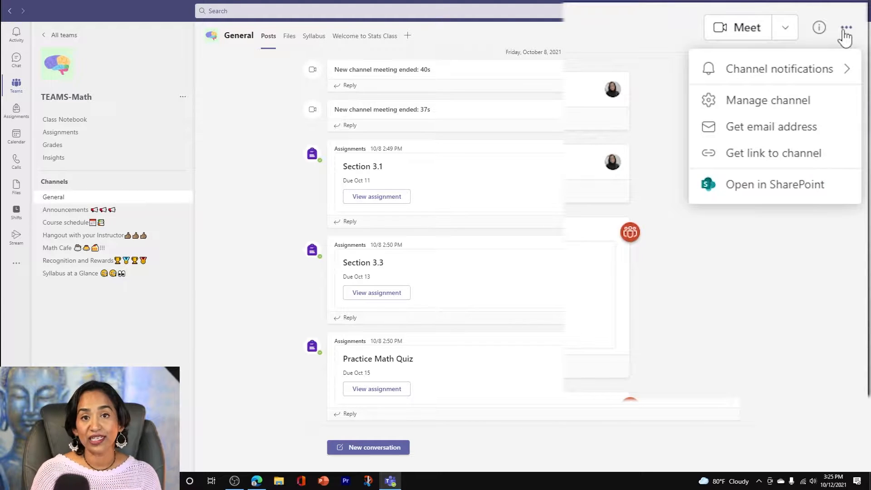
click(772, 190)
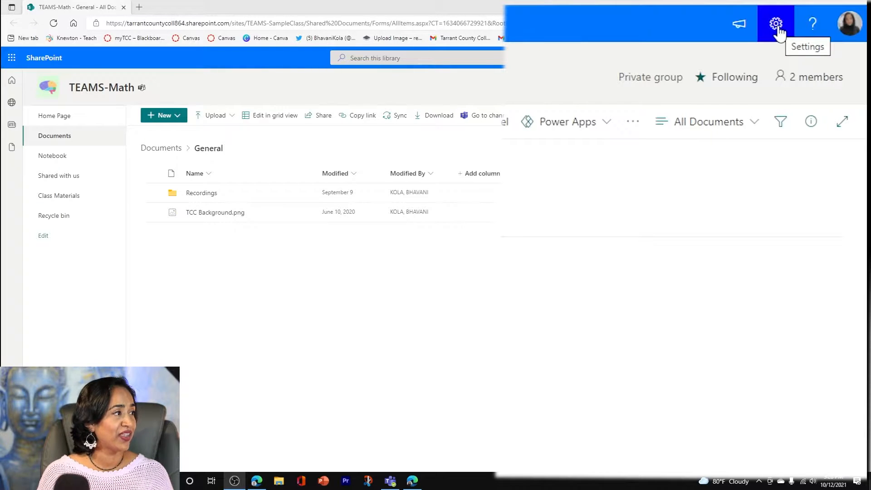
click(776, 26)
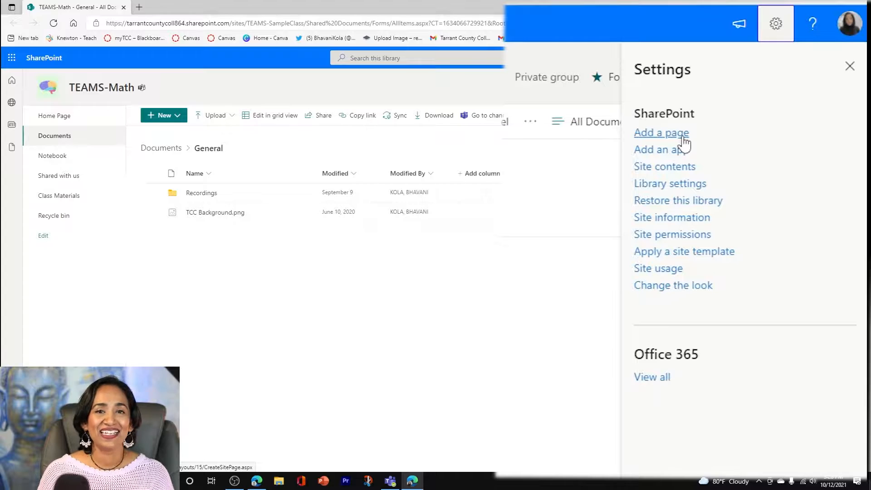
click(683, 139)
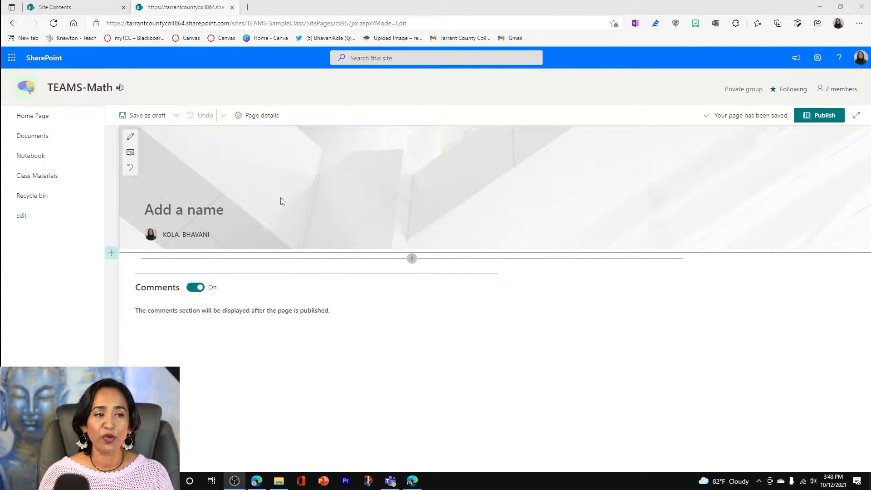
Set the title banner to the "Education" stock photo of graduates in caps with purple tassels, and move its focal point slightly down
click(130, 157)
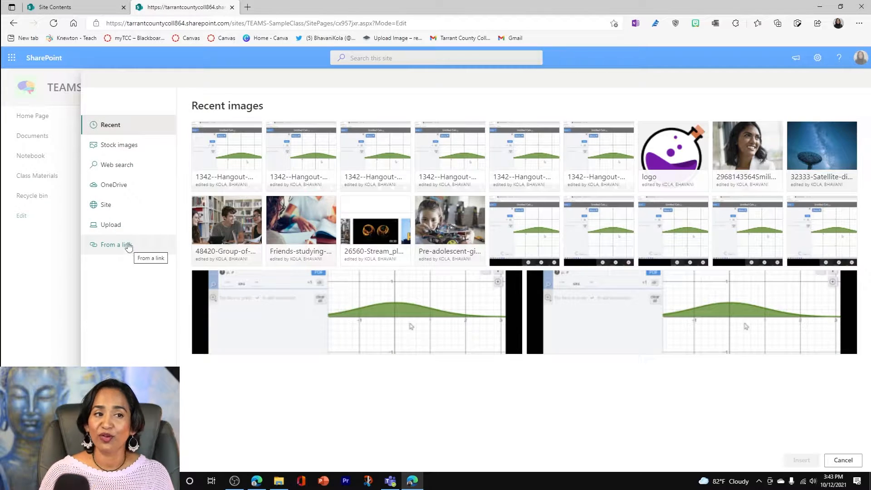
click(122, 143)
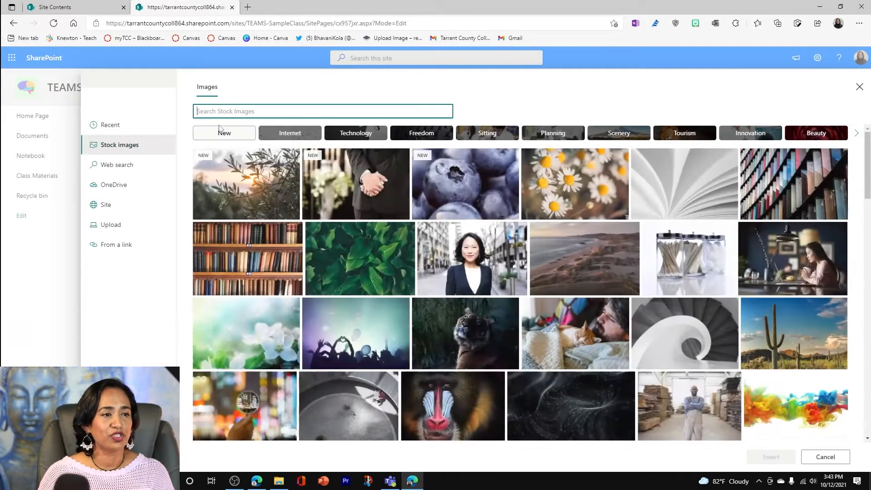
text(Education)
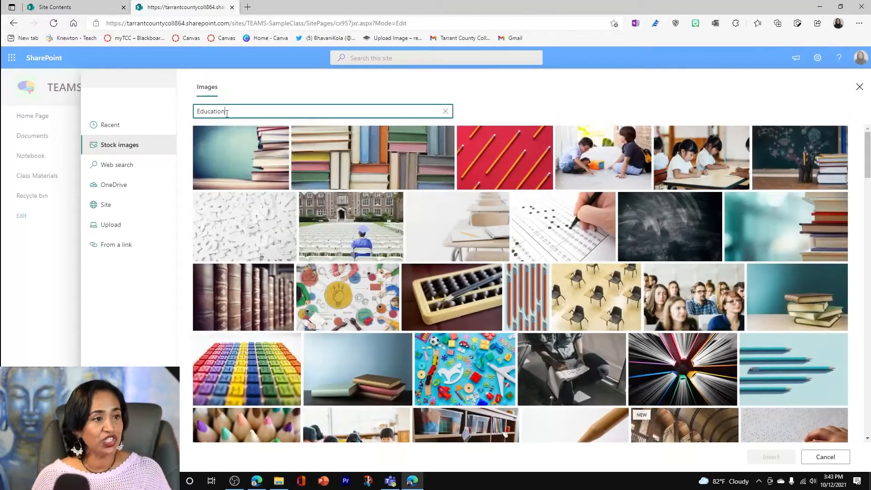
scroll(613, 202, down, 2)
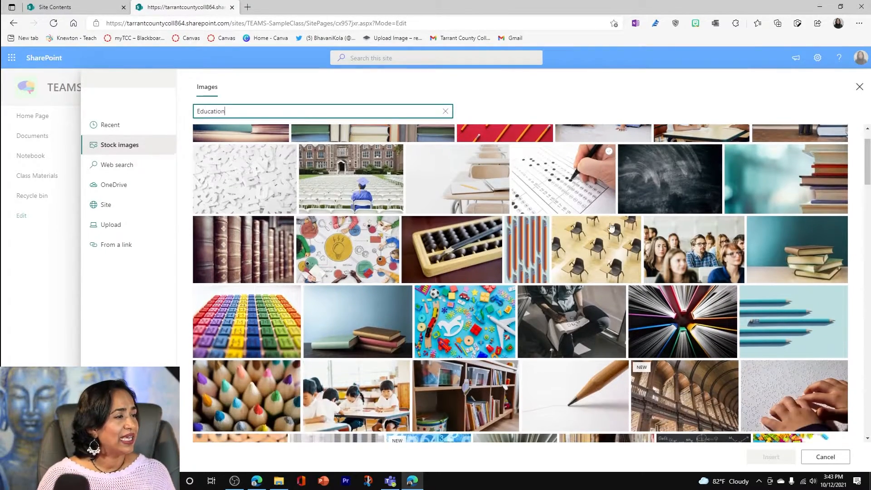
scroll(567, 308, down, 4)
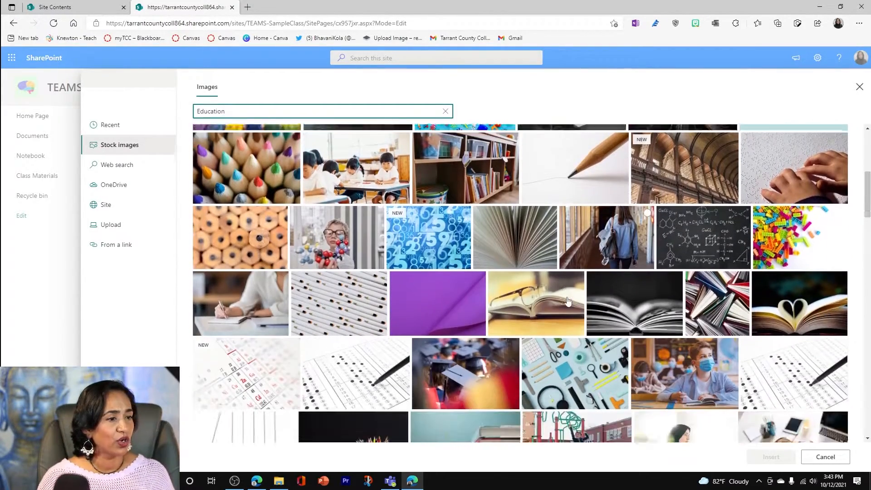
scroll(567, 300, down, 8)
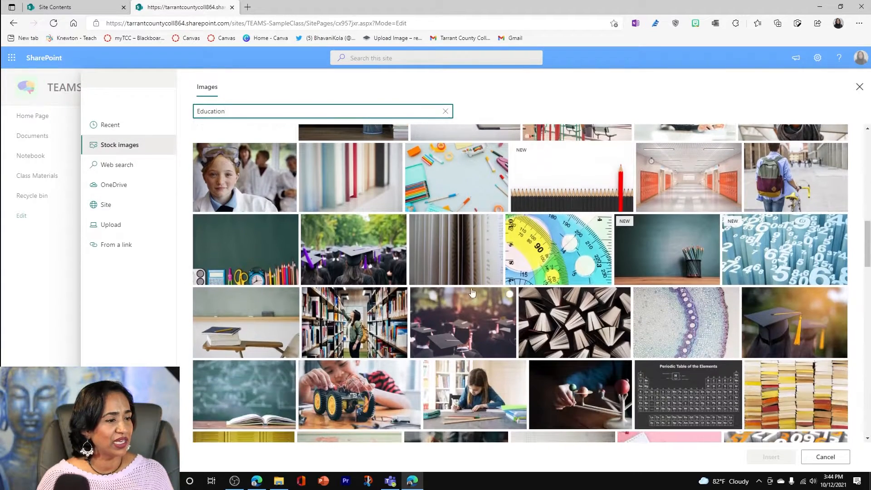
click(343, 241)
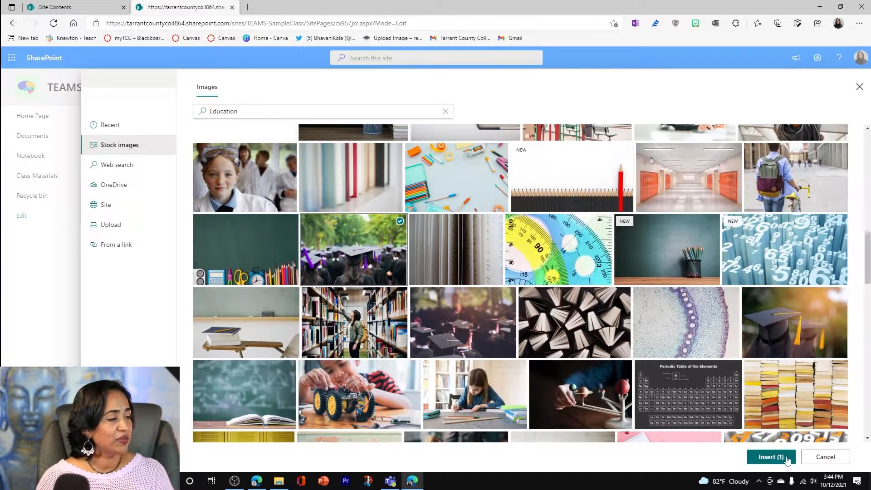
click(771, 457)
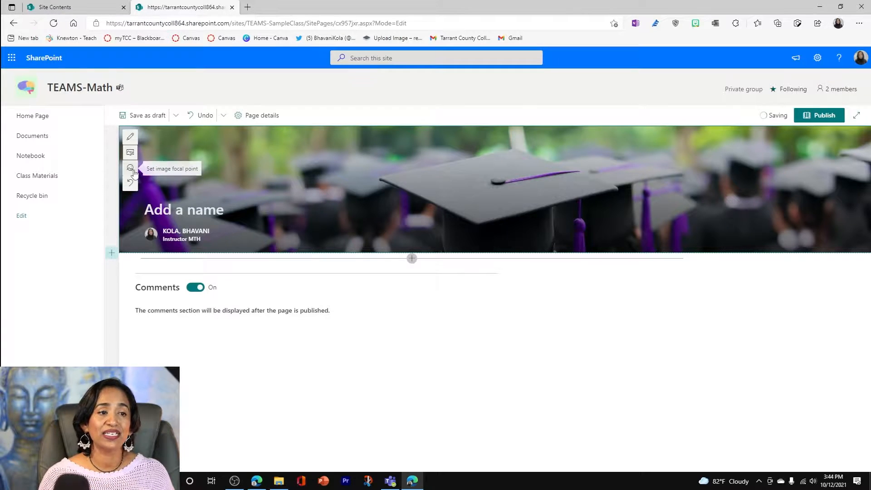
click(131, 168)
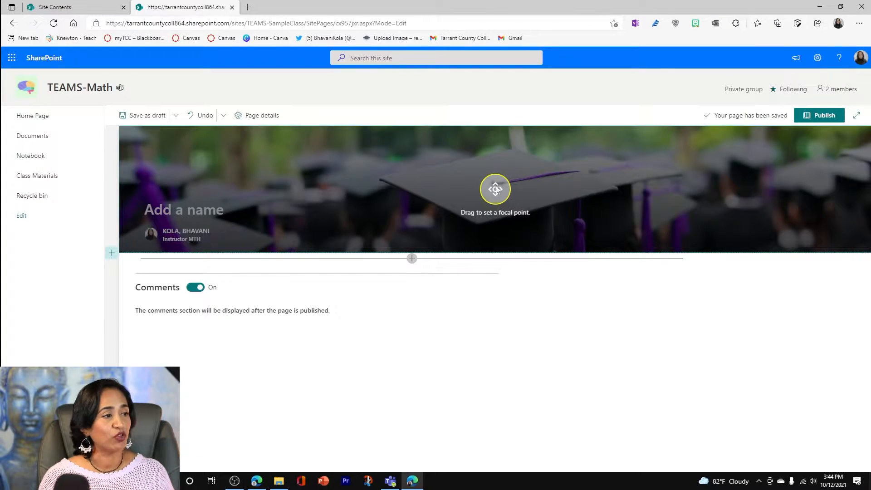
drag(497, 186, 516, 200)
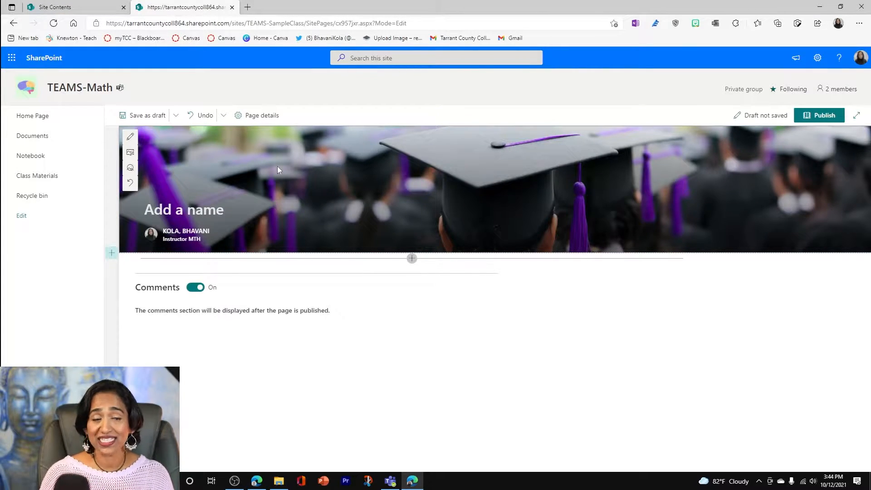
Try the Plain, Color block and Overlap title area layouts and centre alignment, returning to Image and title with left alignment
click(130, 137)
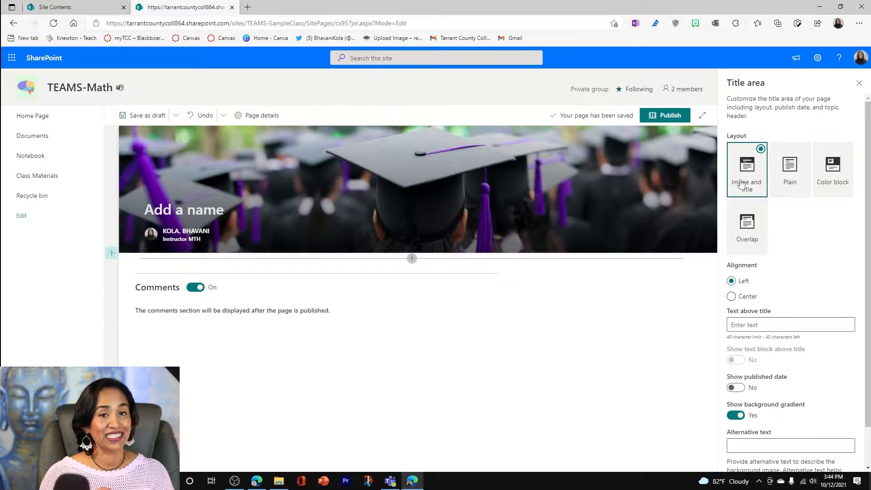
click(786, 183)
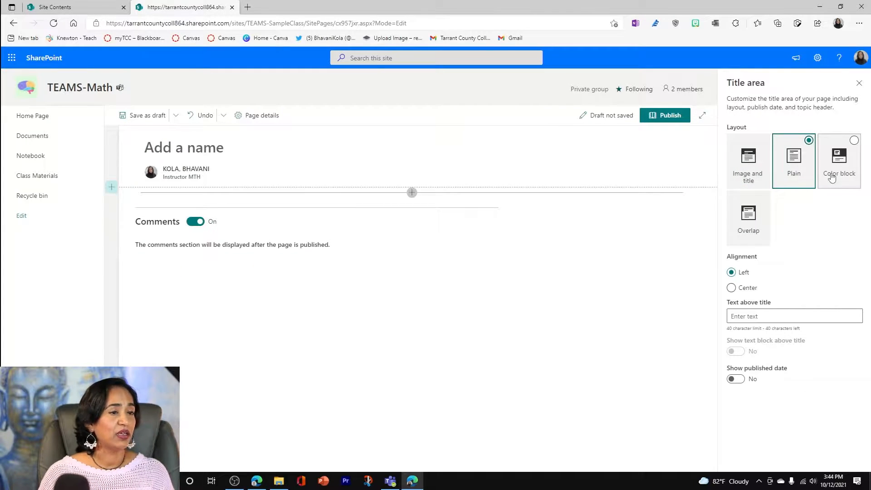
click(831, 178)
click(748, 215)
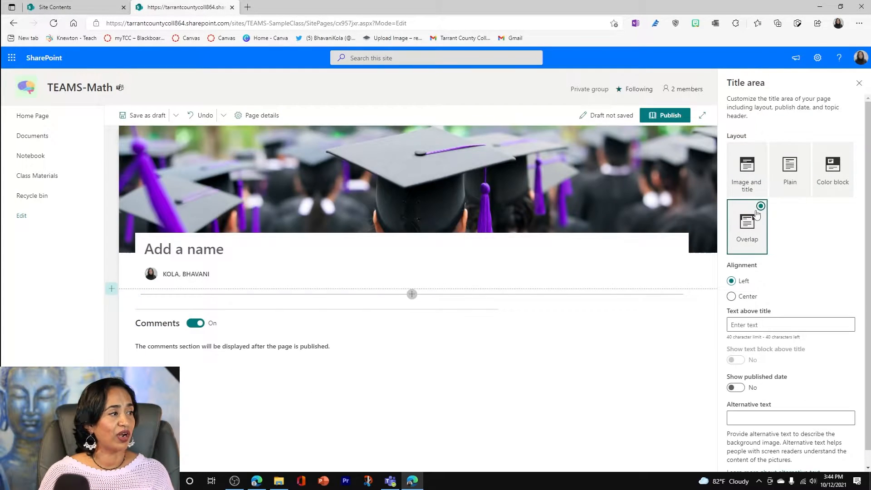
click(748, 181)
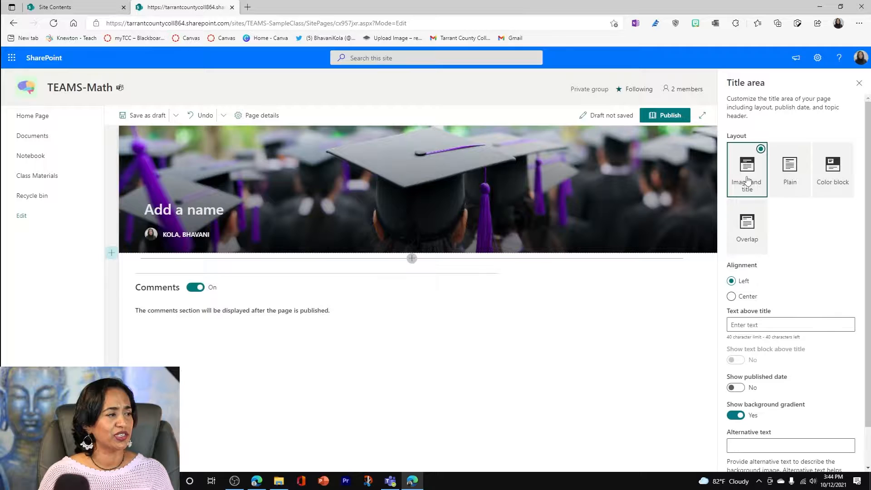
click(731, 296)
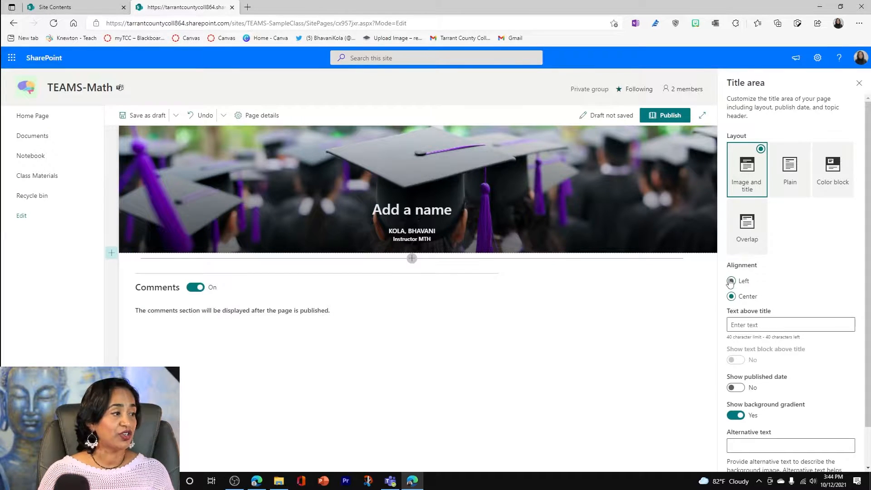
click(730, 281)
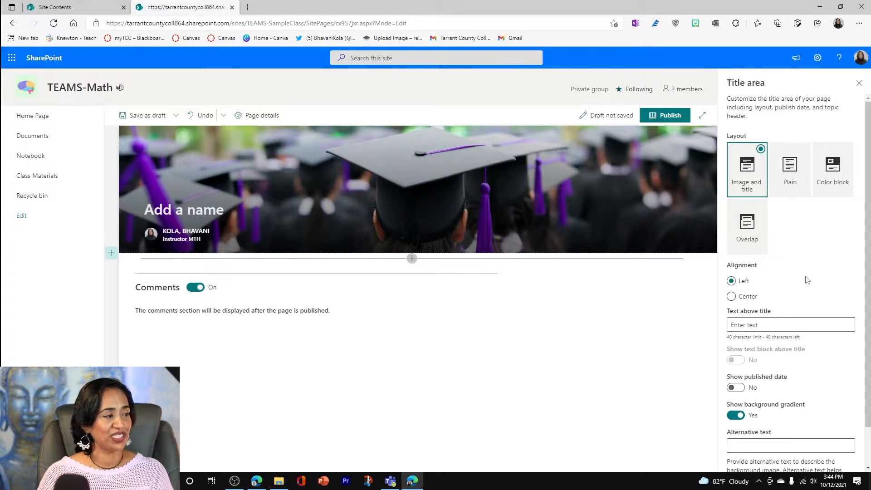
scroll(807, 280, down, 1)
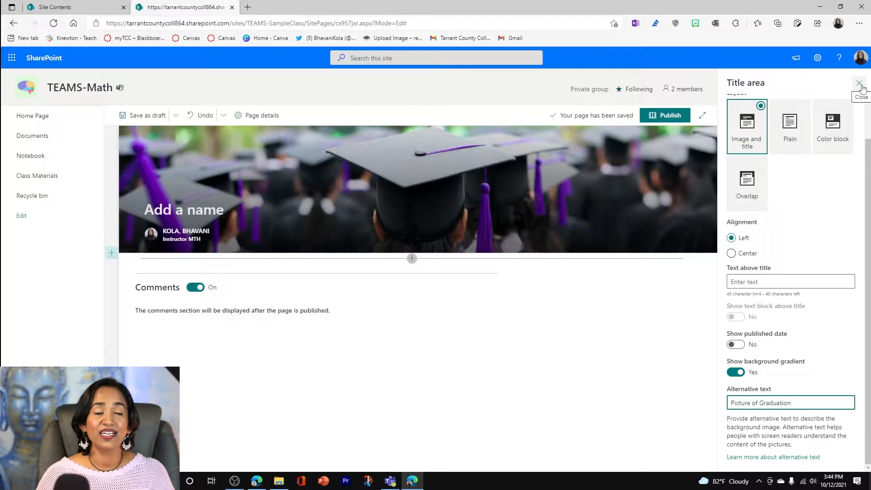
click(860, 84)
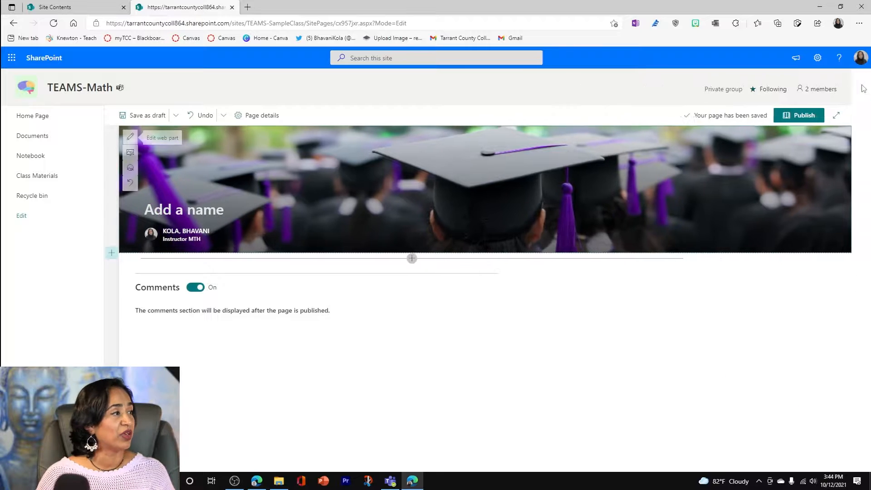
Name the page "Math Class"
click(179, 211)
text(Math C)
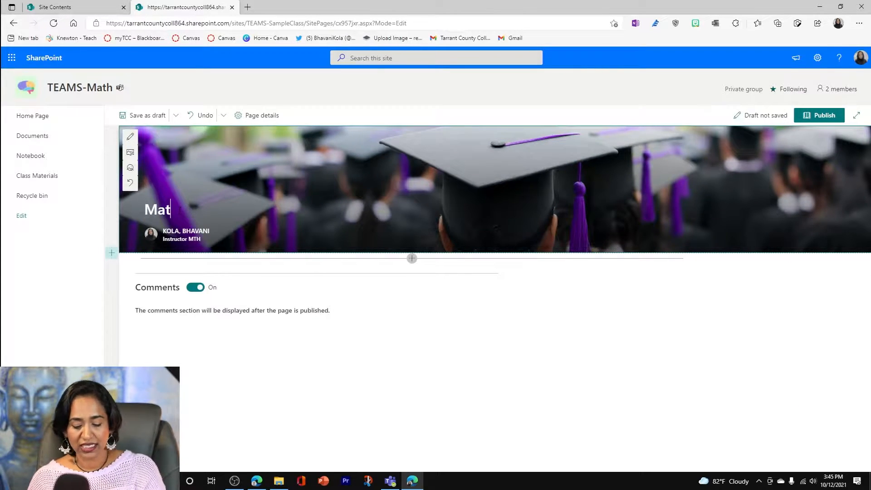
text(lass)
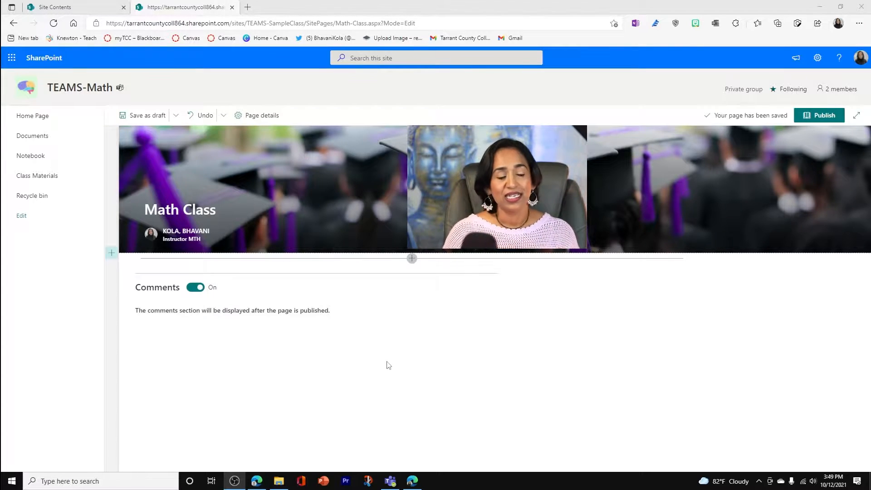
Add a one-column section below the title banner and change its layout to two columns
click(111, 254)
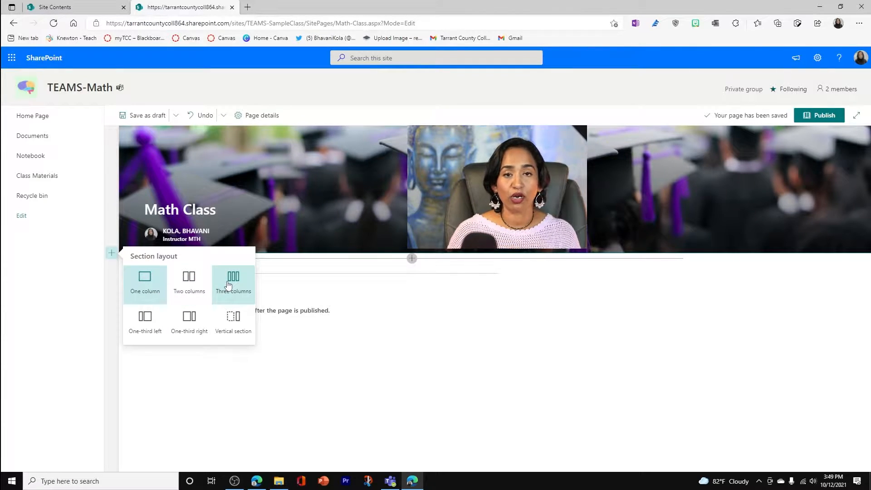
click(146, 279)
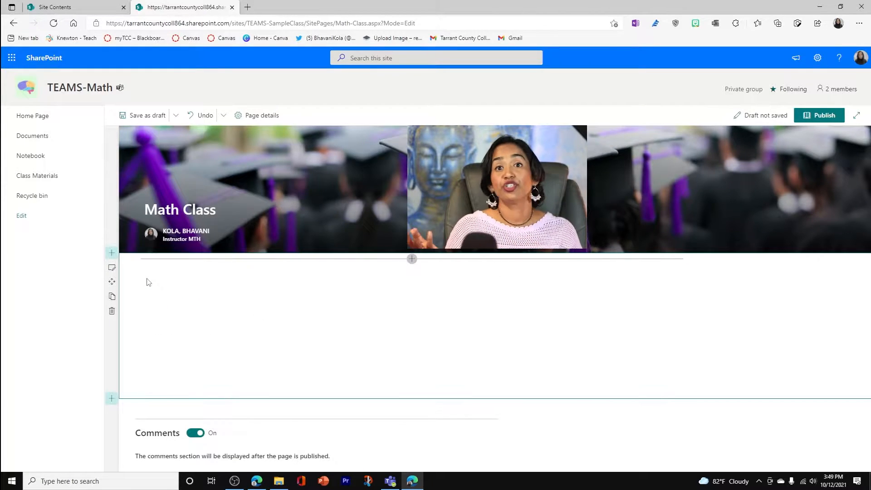
click(112, 268)
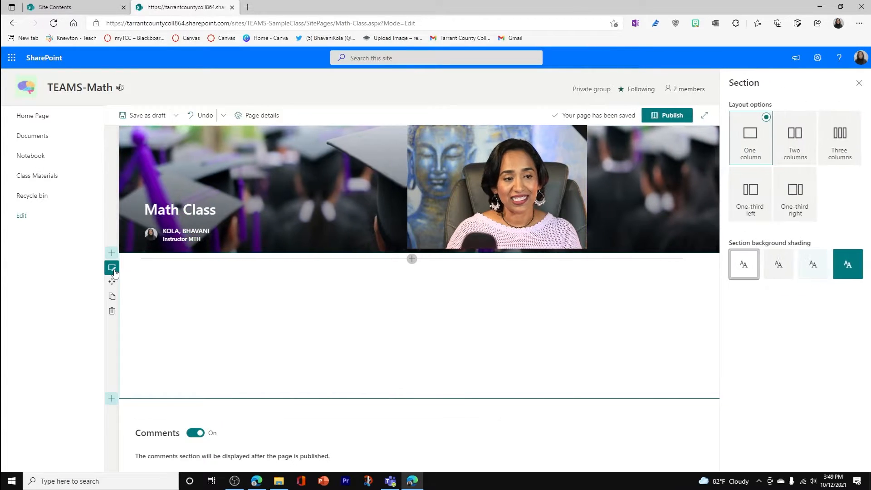
click(792, 156)
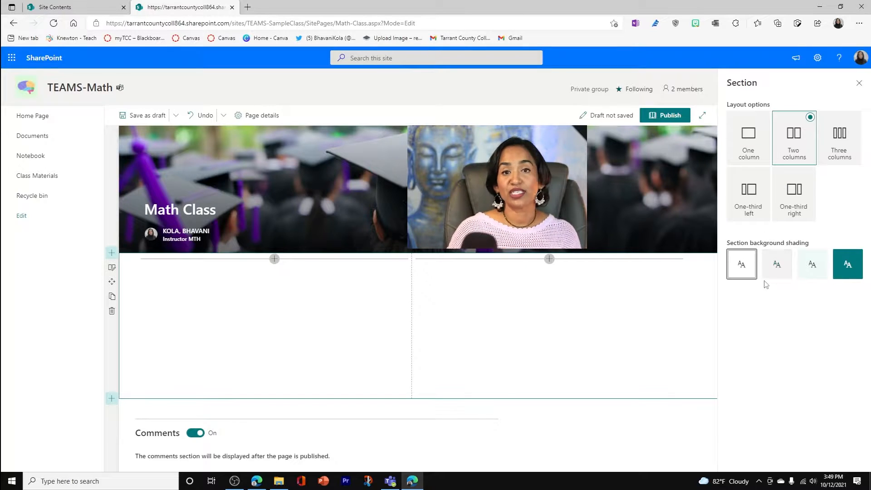
Try the different background shadings on the new section, including Strong, and settle on light grey
click(775, 265)
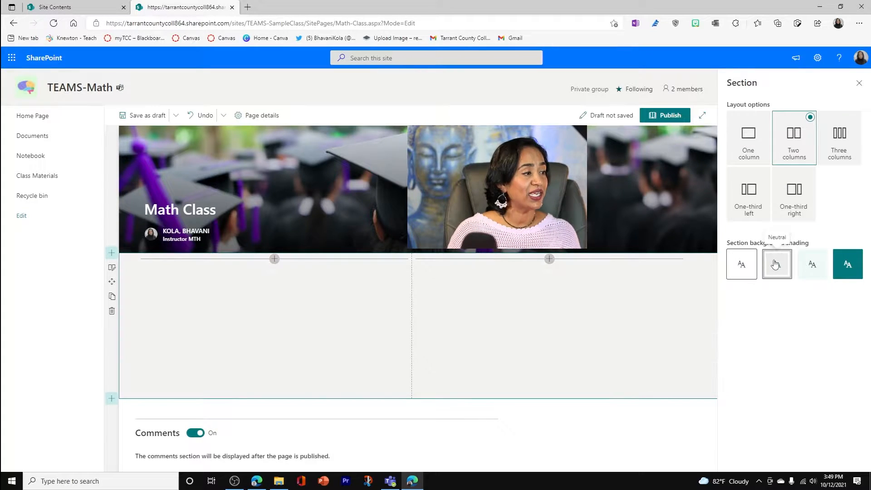
click(812, 264)
click(839, 260)
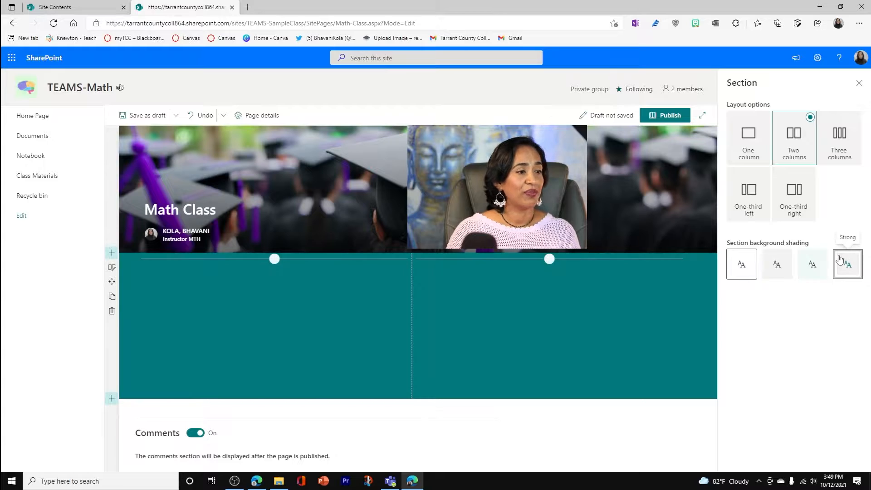
click(777, 265)
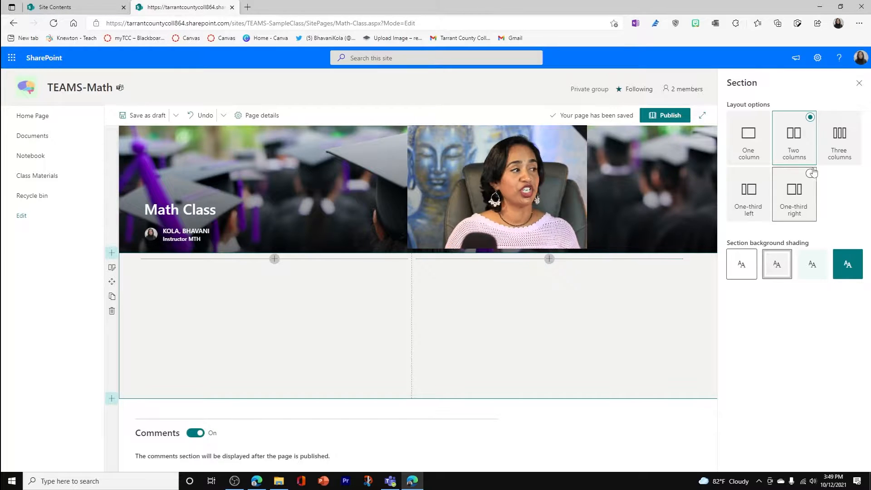
Try the Three columns and One-third left layouts on the section, and set it to One column
click(834, 140)
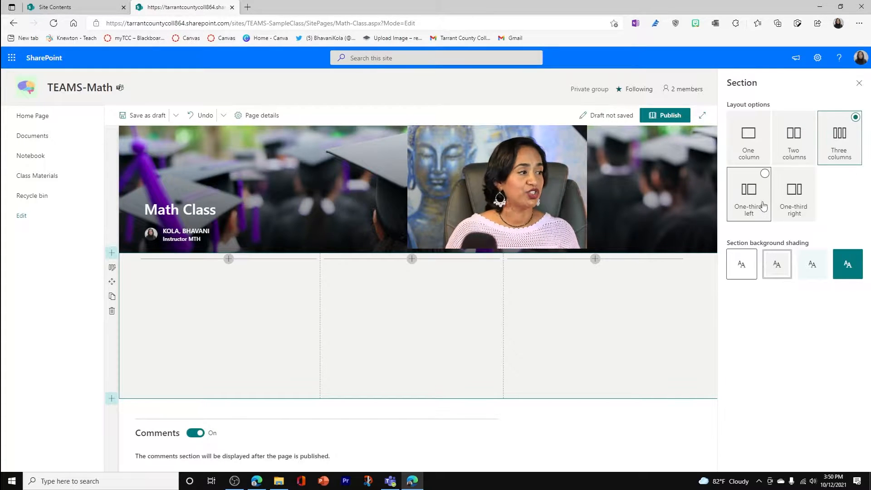
click(760, 201)
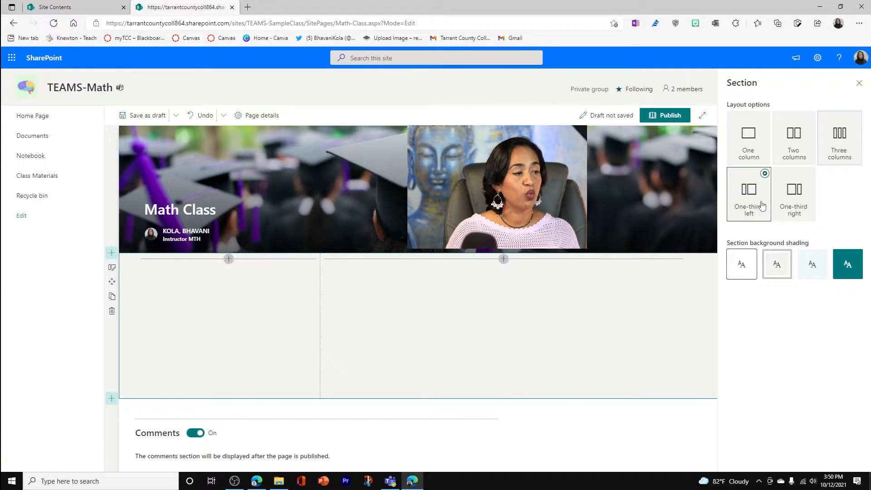
click(753, 150)
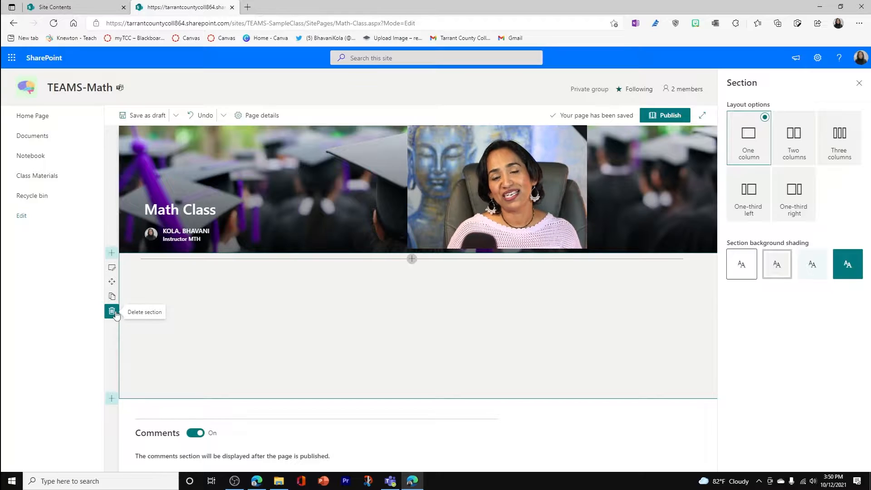
Add a two-column section below the grey one-column section and give it the Soft background shading
click(112, 398)
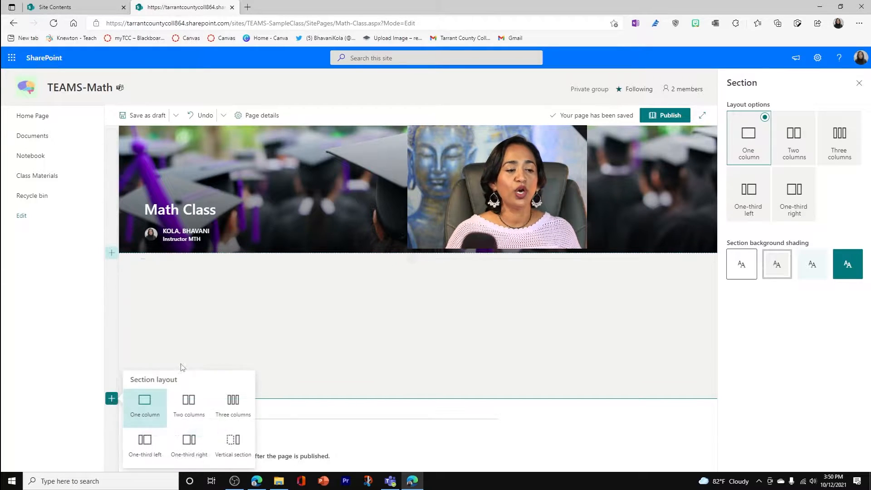
click(190, 406)
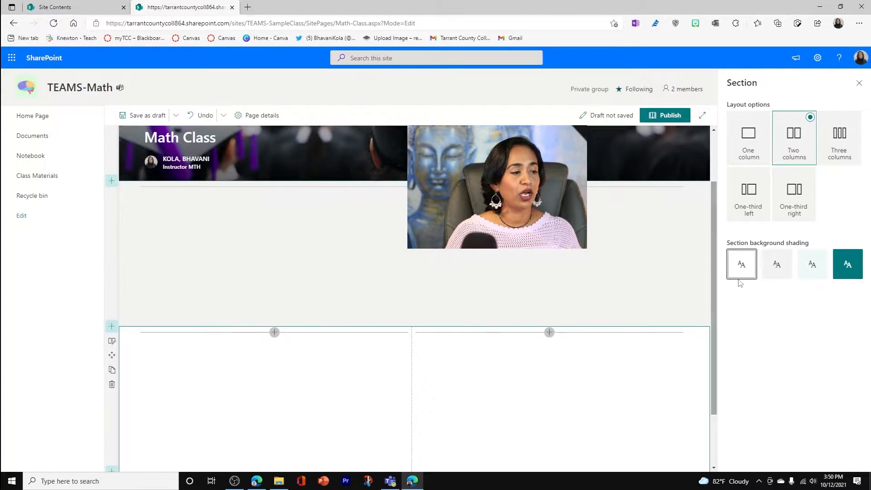
click(806, 270)
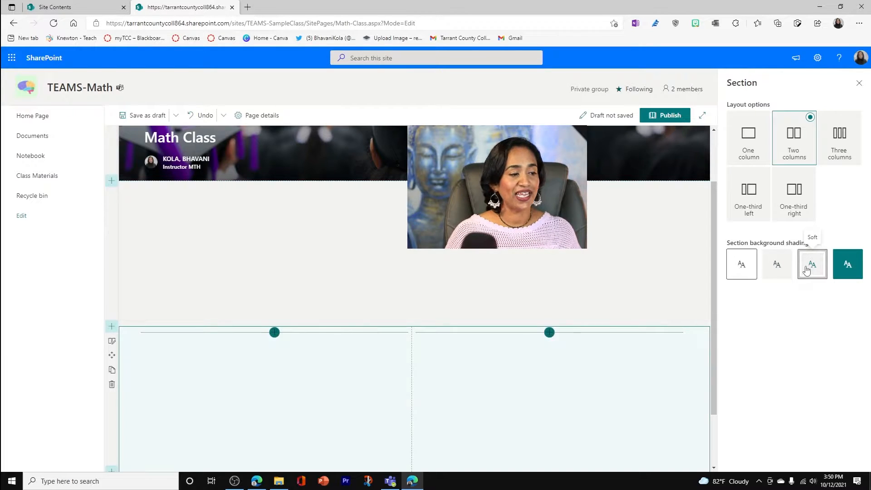
scroll(711, 315, down, 2)
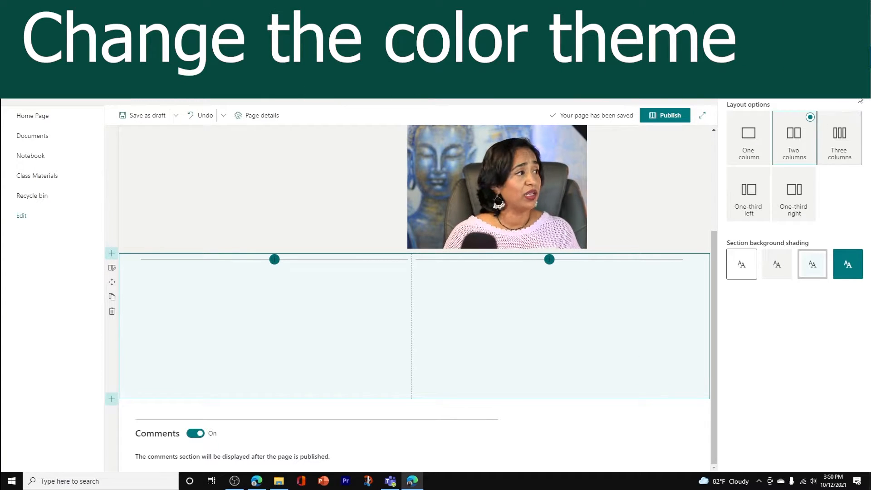
click(856, 74)
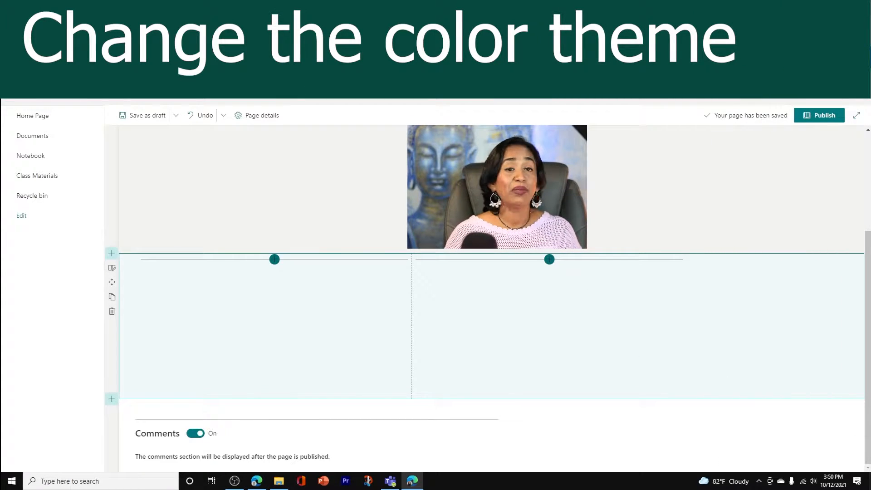
Examine the site themes available for changing the site's look, and leave without saving a change
click(817, 58)
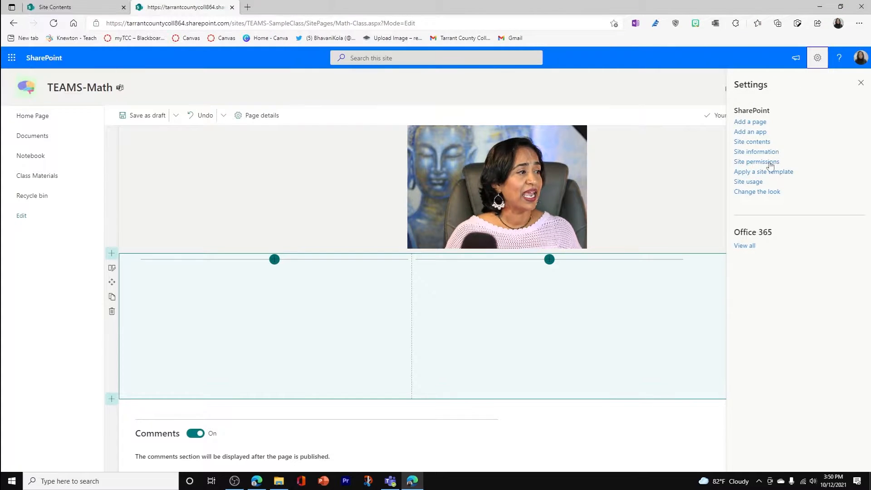
click(769, 195)
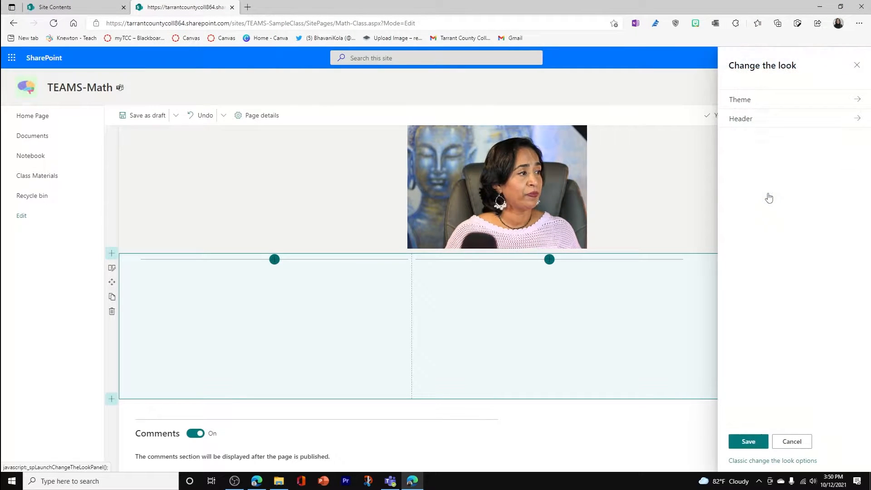
click(861, 105)
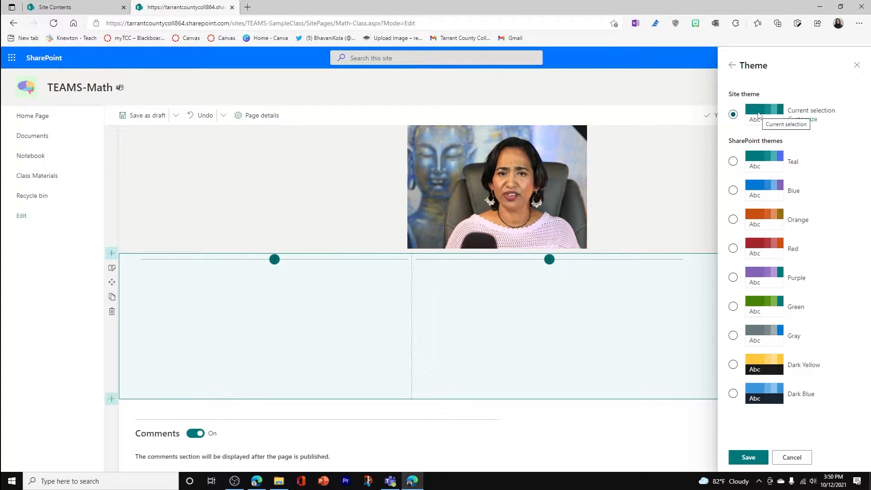
click(791, 458)
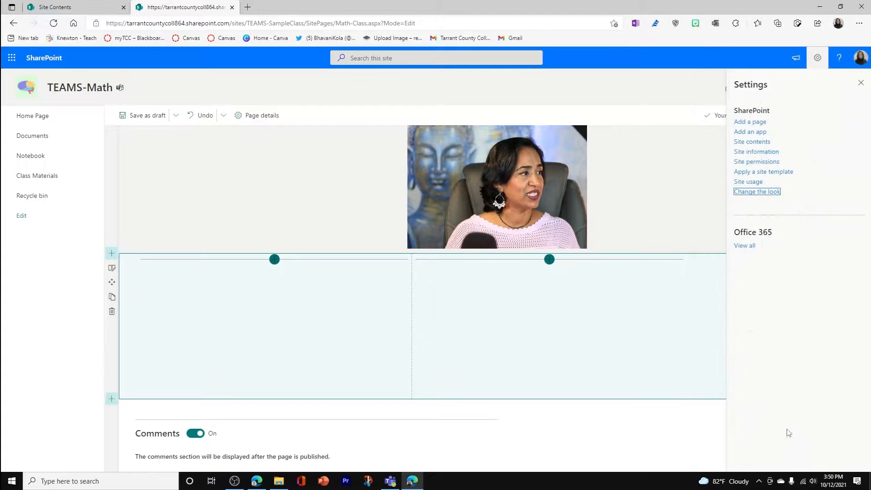
click(860, 83)
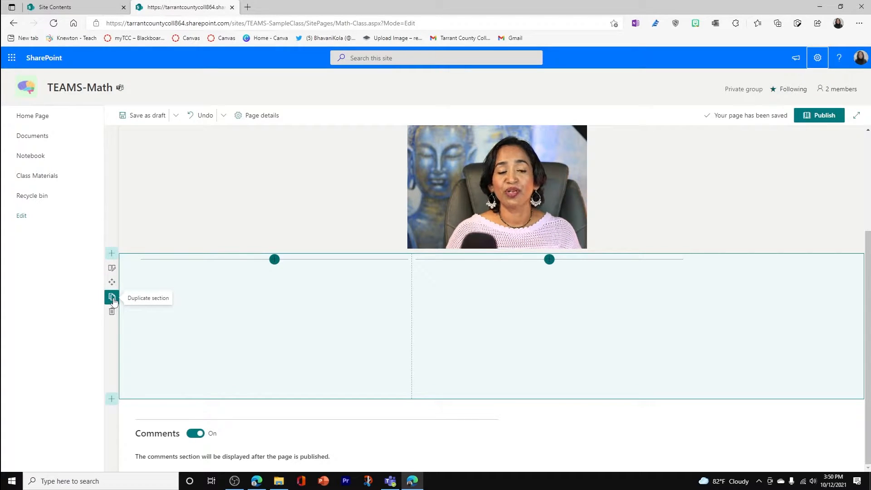
Add a two-column section between the title banner and the grey one-column section
scroll(590, 263, up, 2)
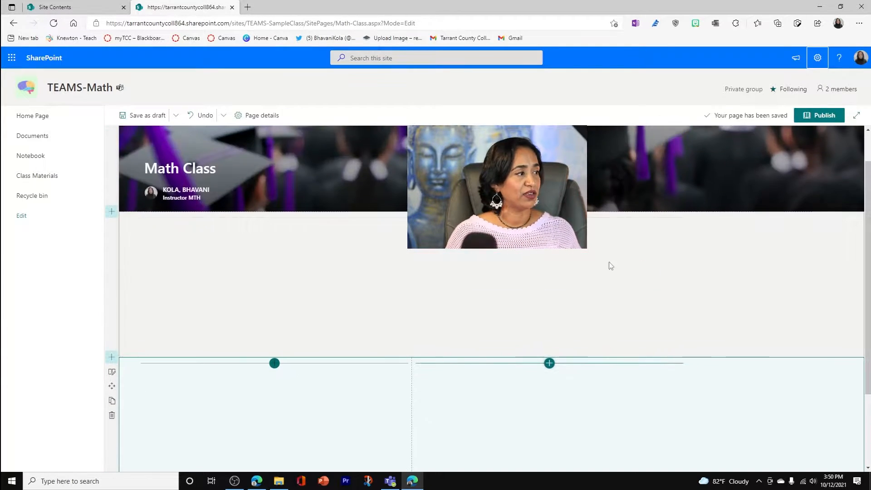
click(112, 211)
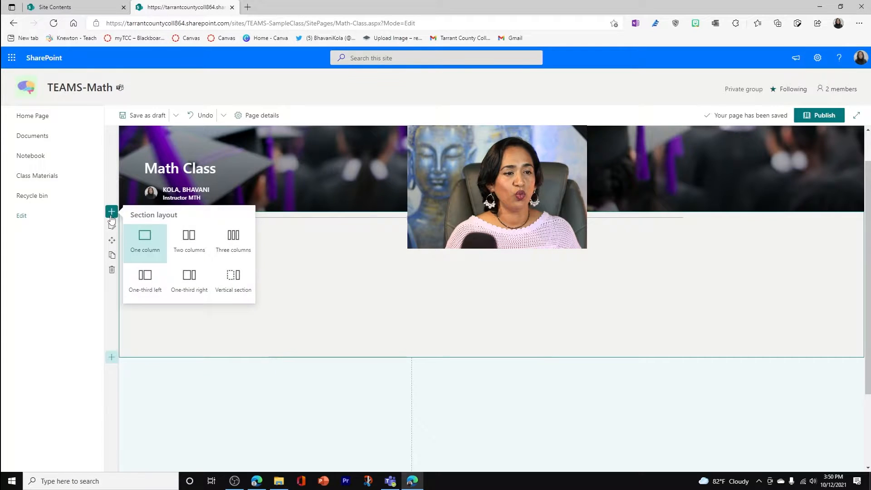
click(191, 241)
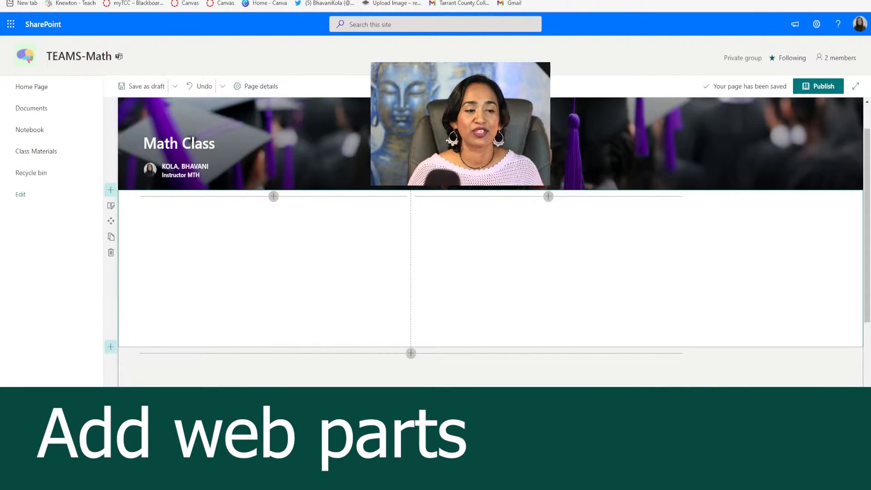
Delete the unshaded two-column section under the banner and the Soft-shaded two-column section
click(111, 253)
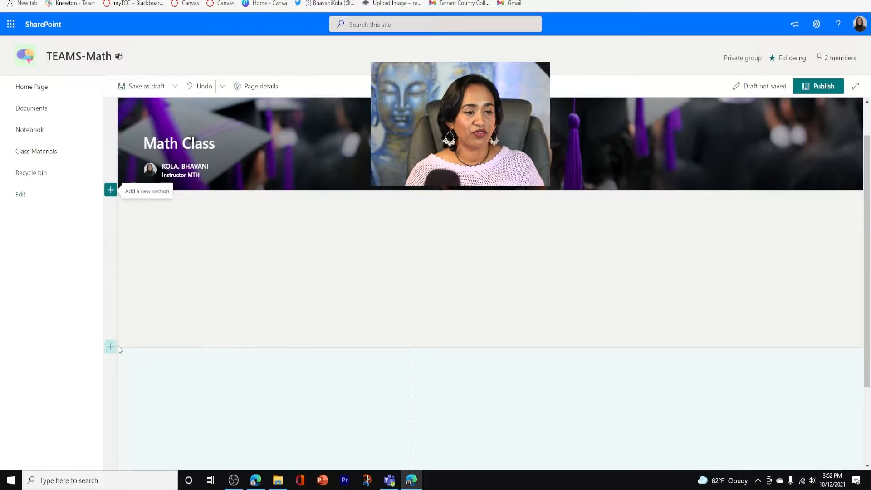
click(111, 362)
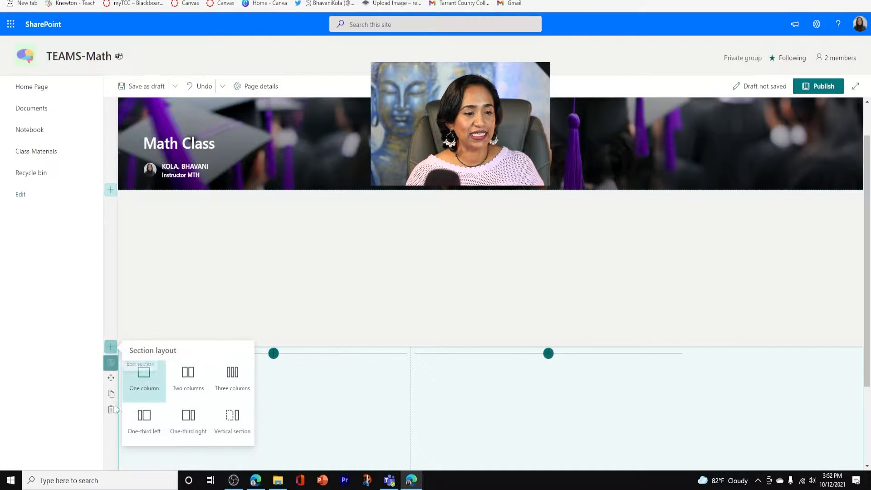
click(110, 409)
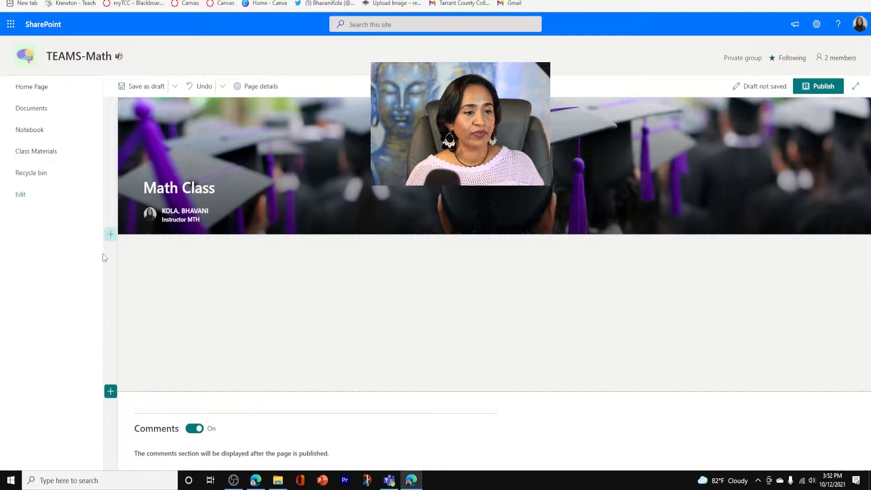
Add a new two-column section directly below the title banner
click(111, 234)
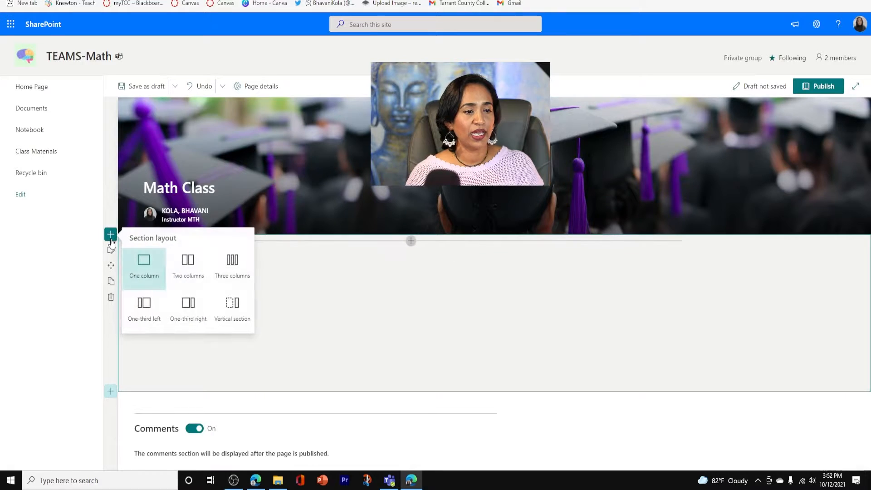
click(186, 267)
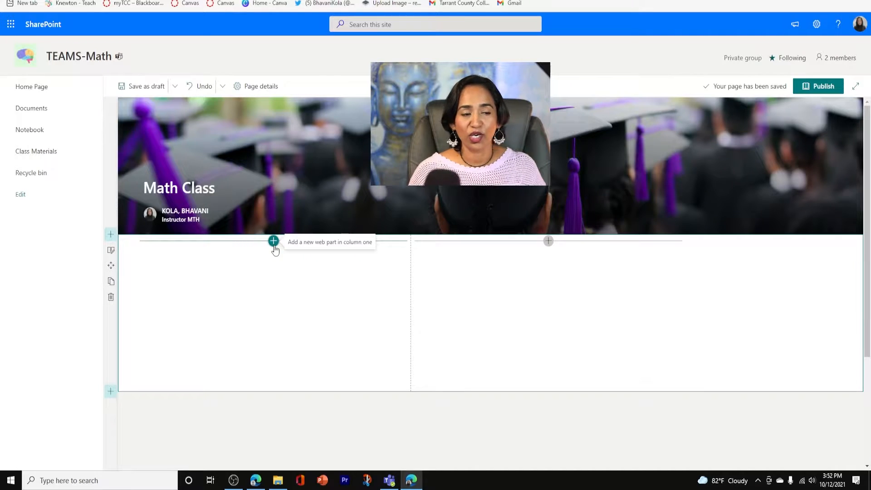
Examine the categories of web parts that can be added to column one of the new section
click(273, 244)
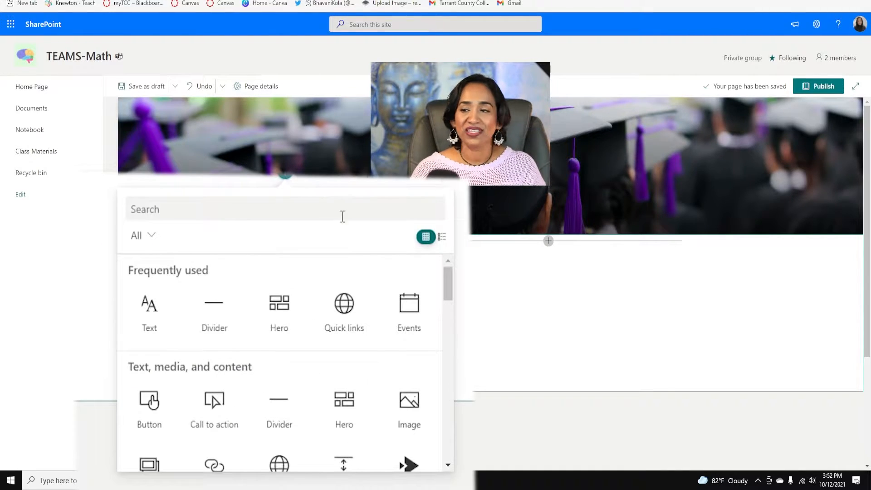
drag(449, 277, 448, 290)
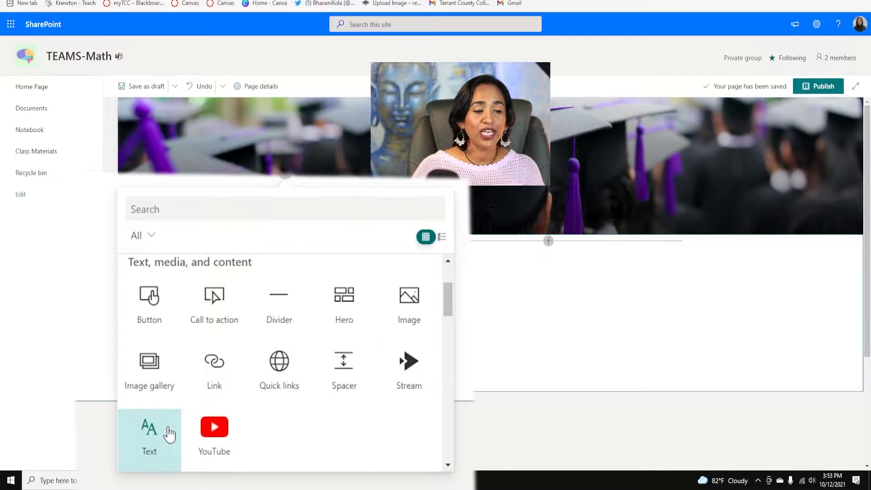
drag(445, 299, 442, 333)
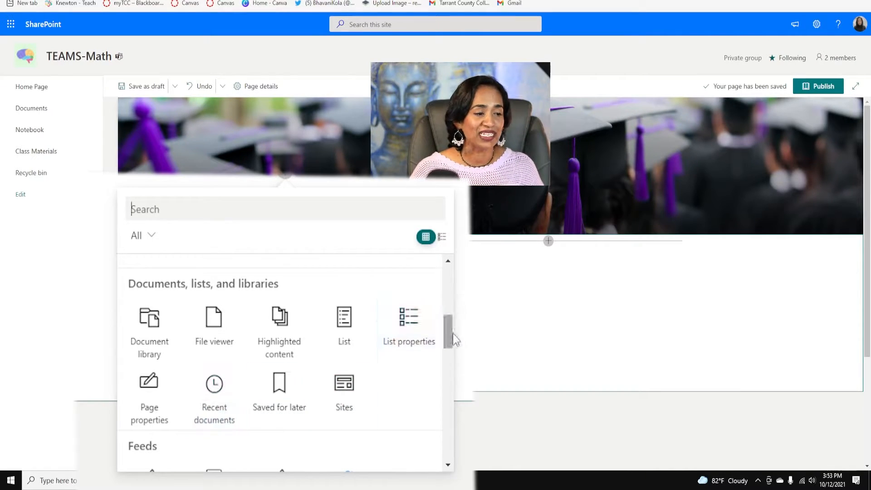
drag(447, 330, 445, 355)
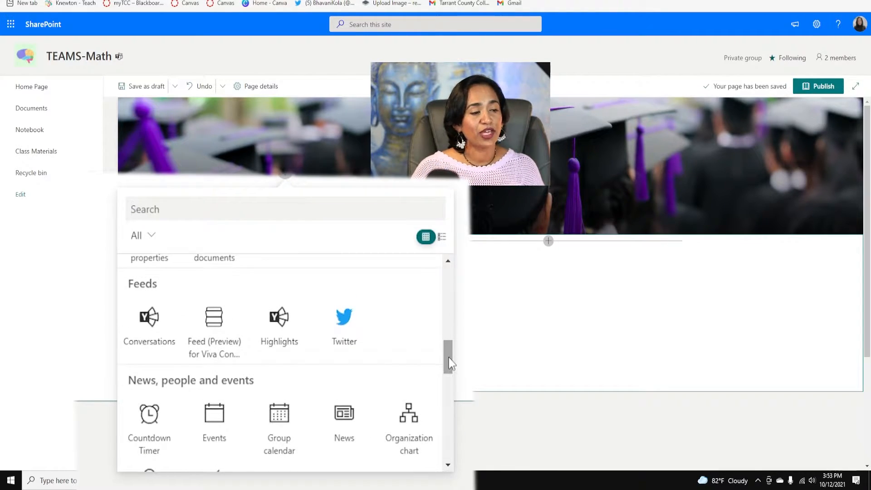
drag(445, 355, 449, 373)
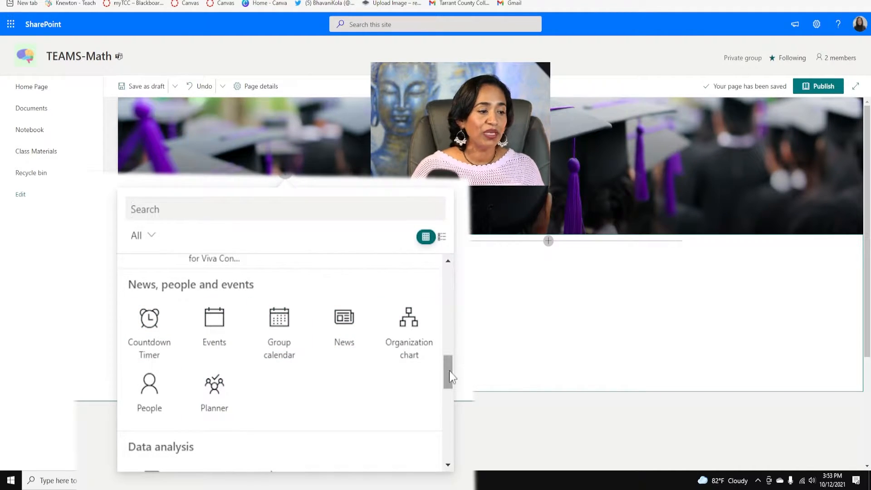
drag(449, 371, 453, 404)
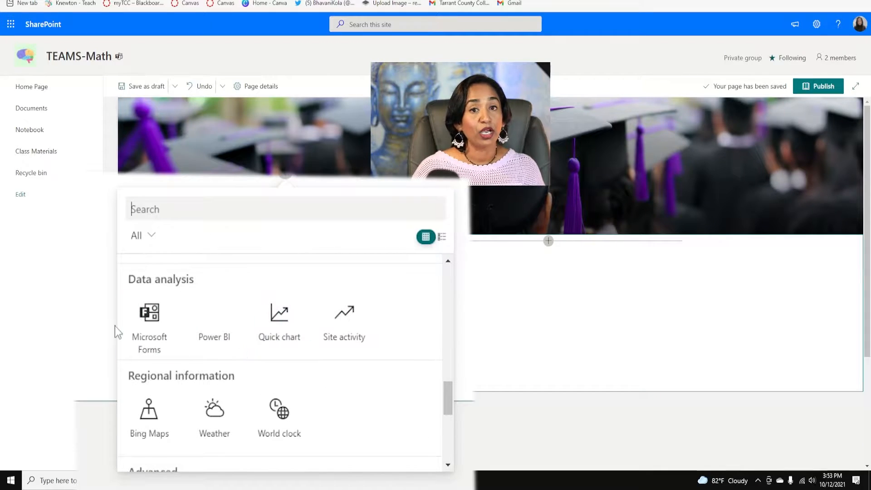
drag(447, 390, 450, 429)
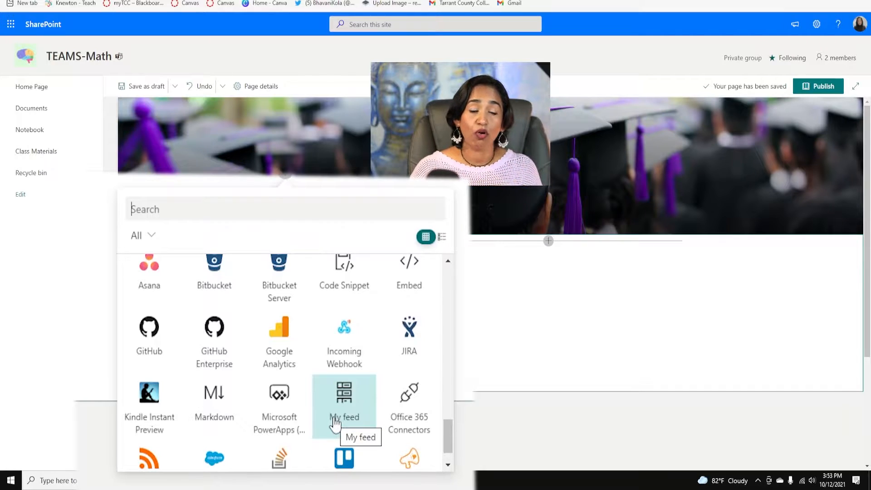
drag(449, 431, 440, 270)
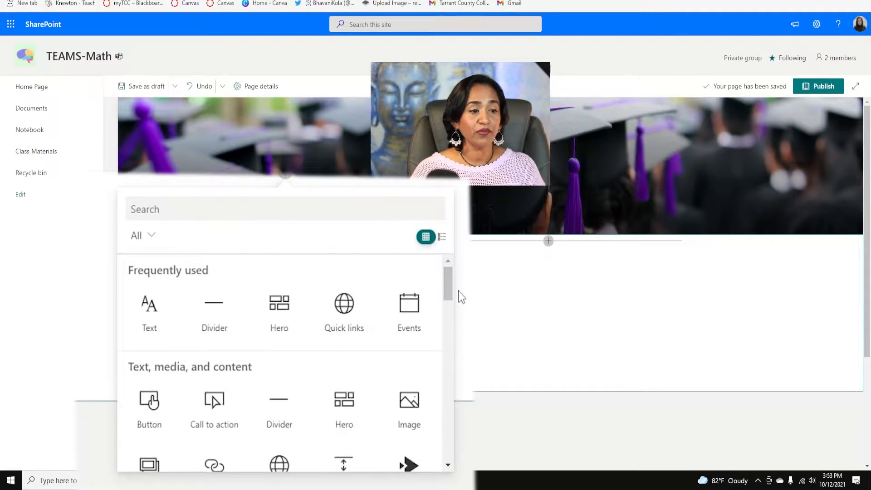
scroll(323, 350, down, 6)
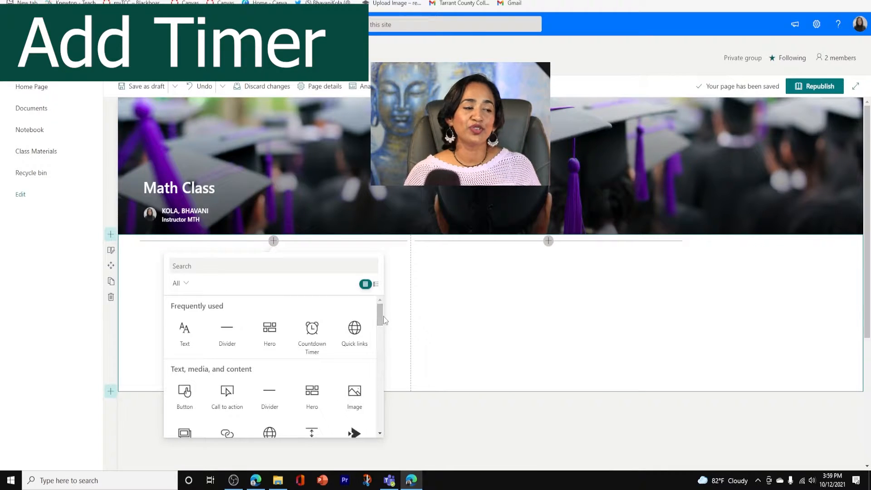
Add a Countdown Timer web part to column one and title it "Test 2 in"
drag(382, 317, 379, 369)
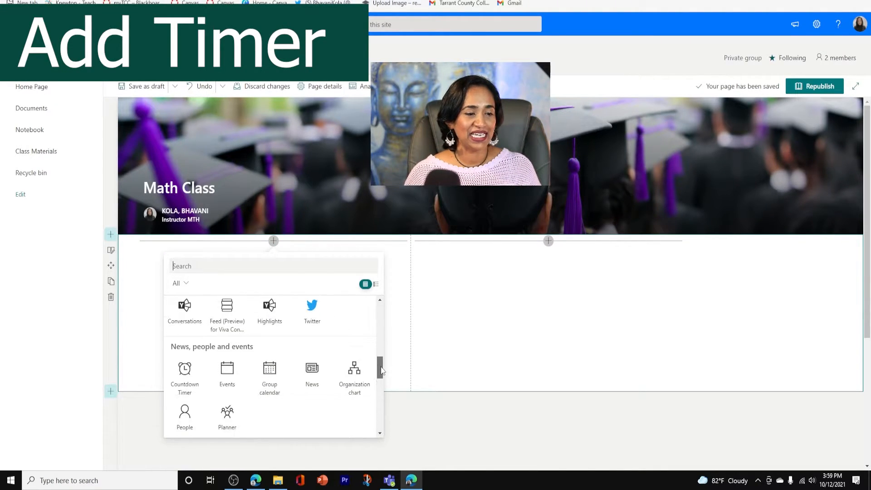
click(189, 382)
click(306, 275)
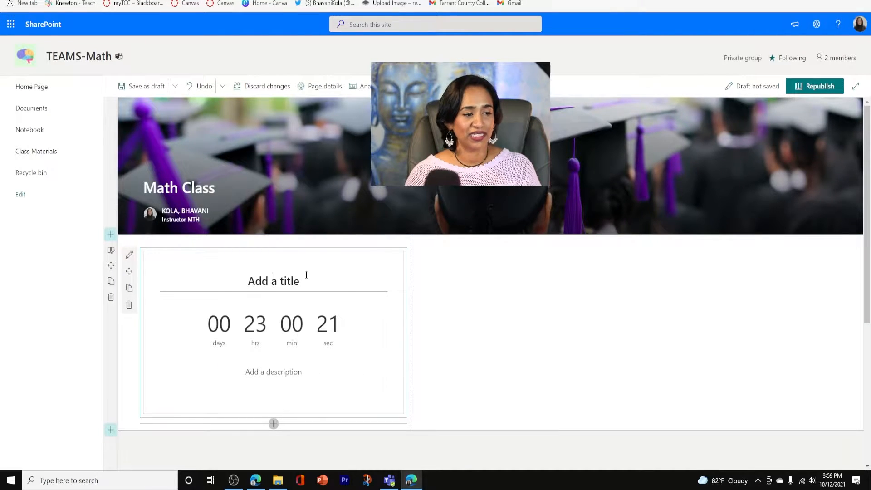
text(Test )
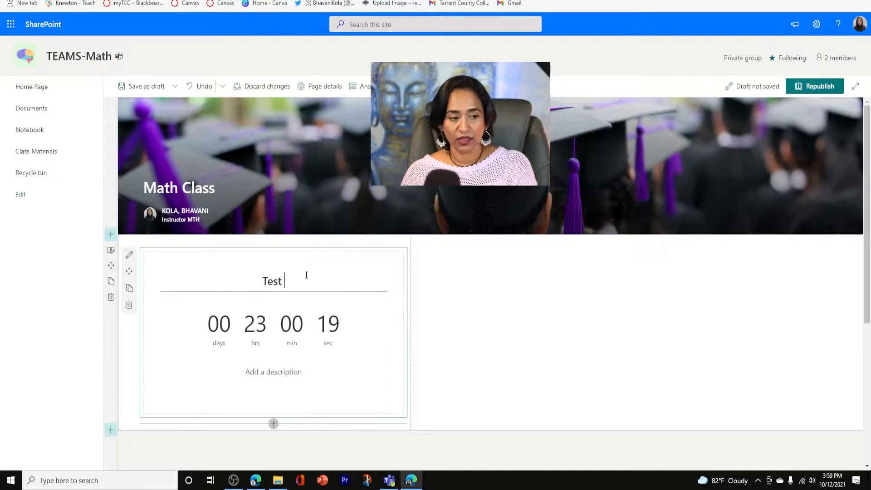
text(2 in)
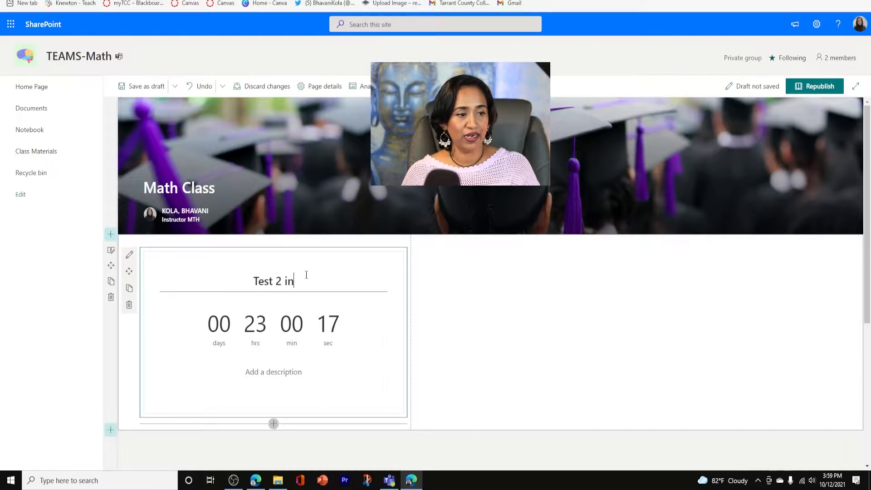
Set the countdown timer's target to Mon Oct 18 2021 at 9:30 AM and display it as Days
click(130, 261)
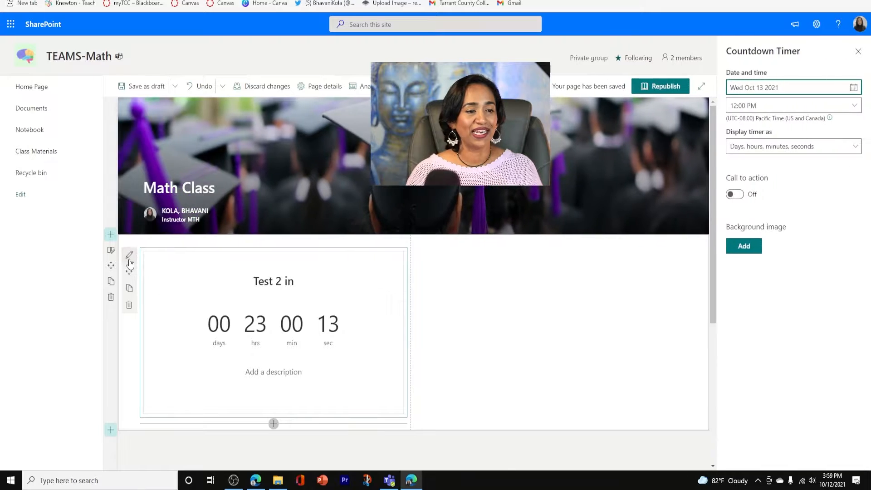
click(854, 89)
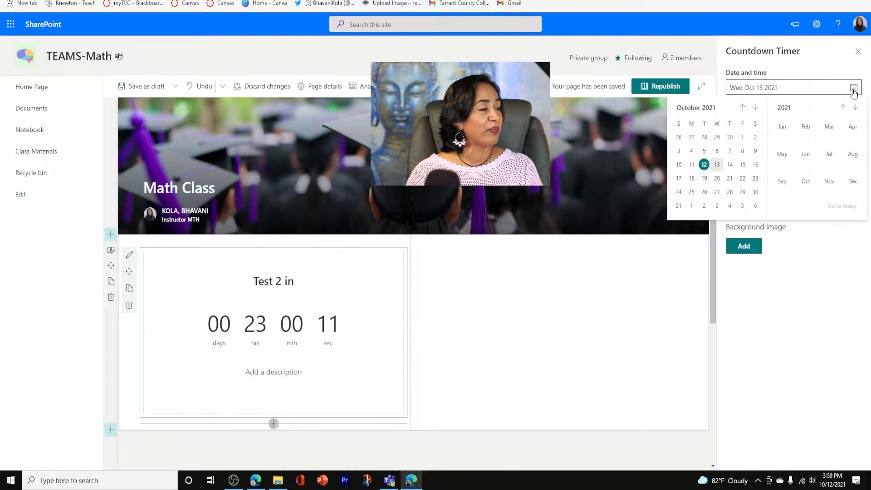
click(695, 179)
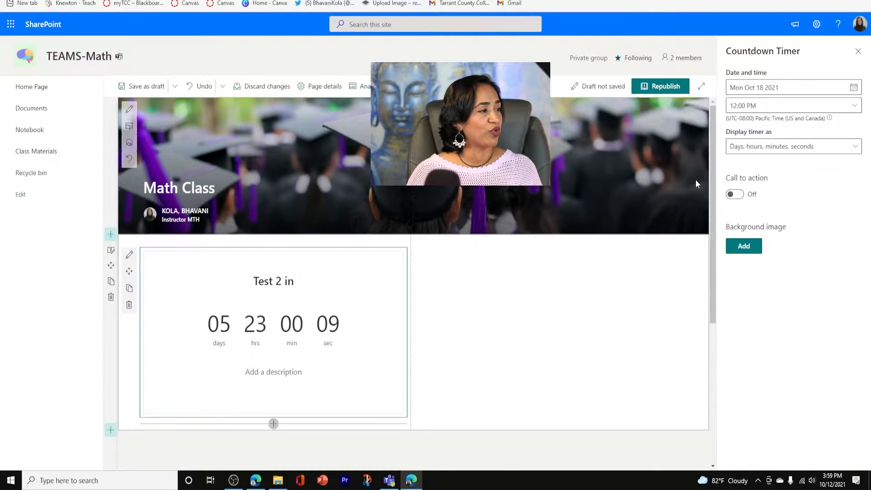
click(855, 153)
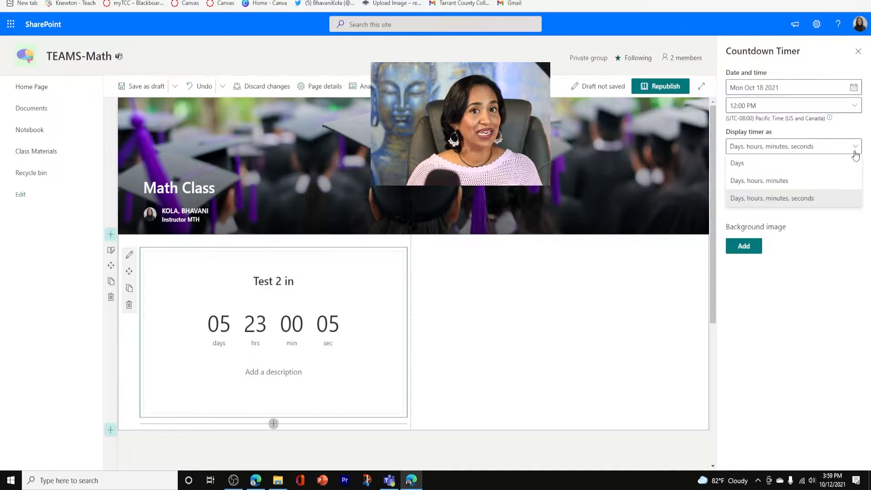
click(779, 171)
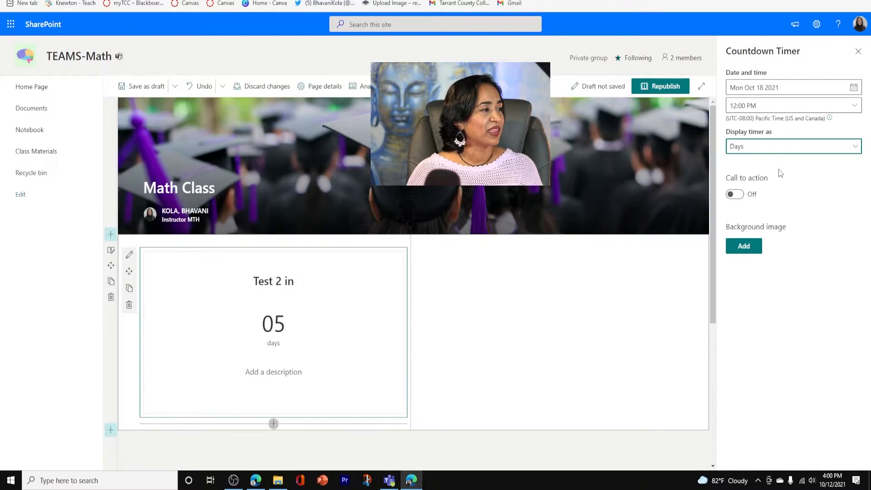
click(855, 109)
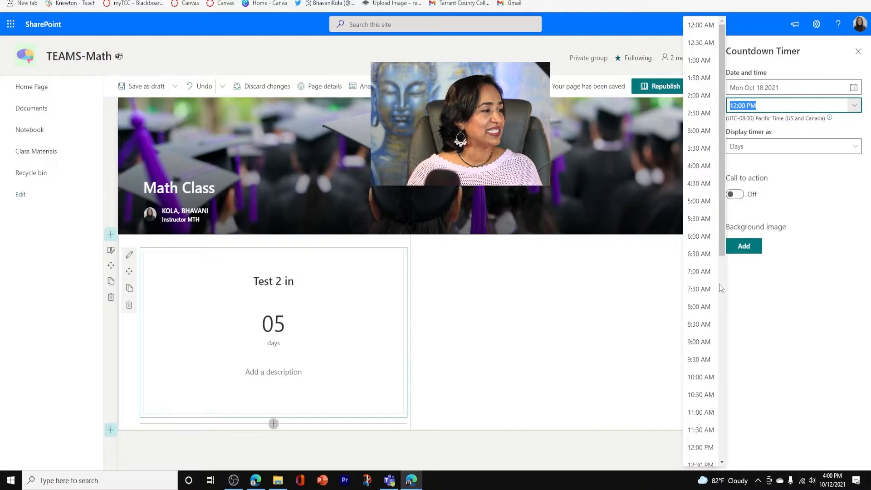
click(700, 365)
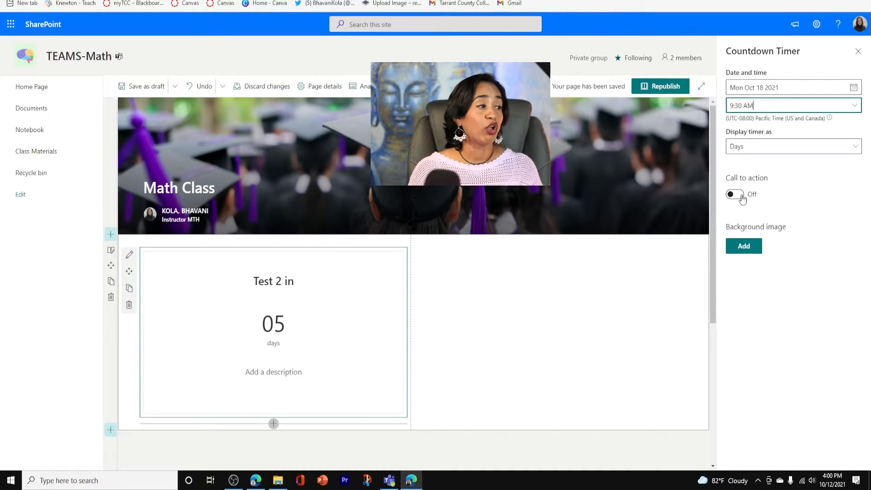
Enable the timer's call to action with the text "Click Here for Review" and paste the Knewton review link
click(739, 195)
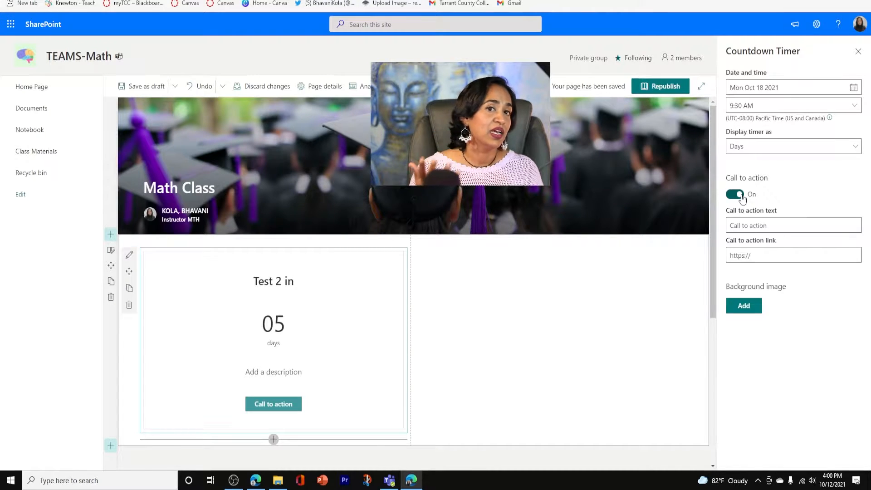
click(762, 225)
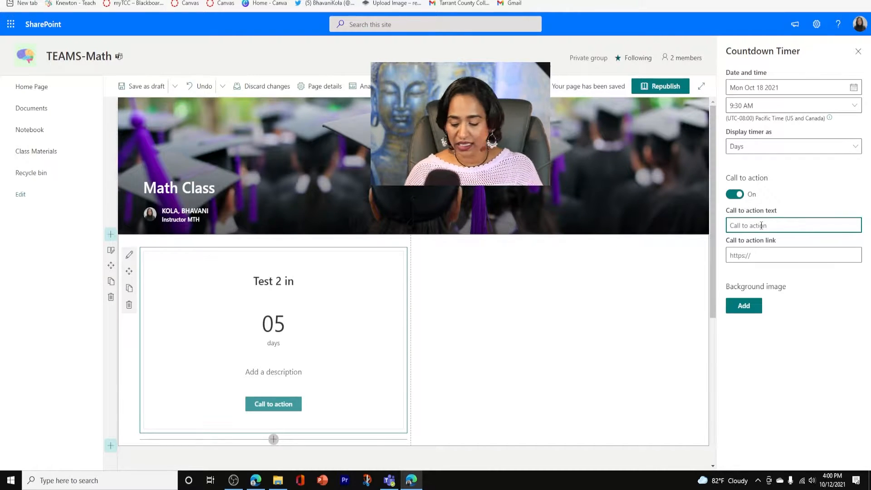
text(Click Here For Review)
click(830, 262)
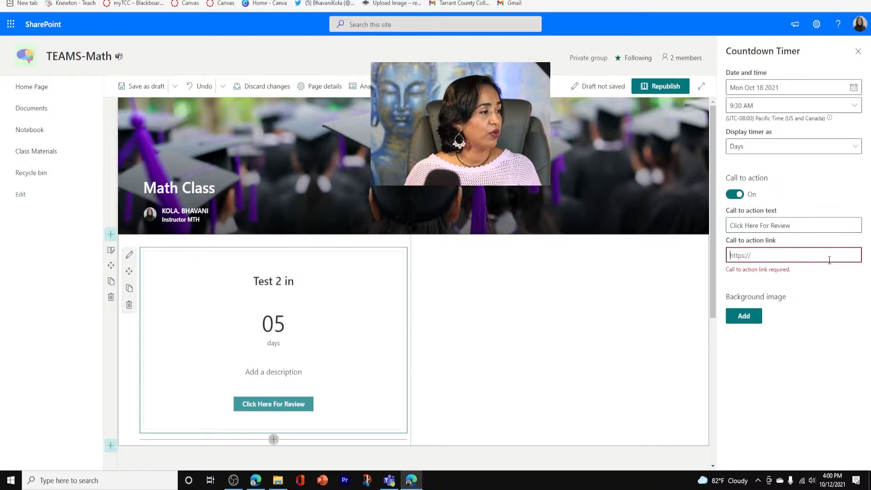
key(ctrl+v)
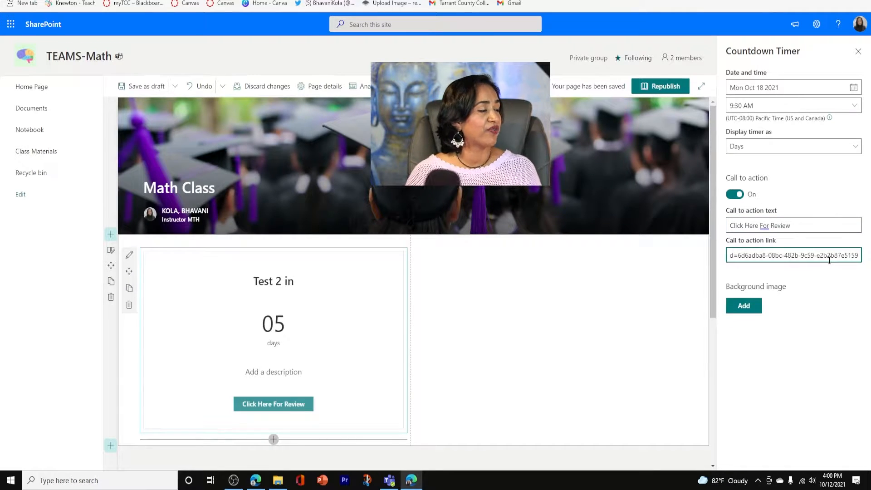
click(765, 226)
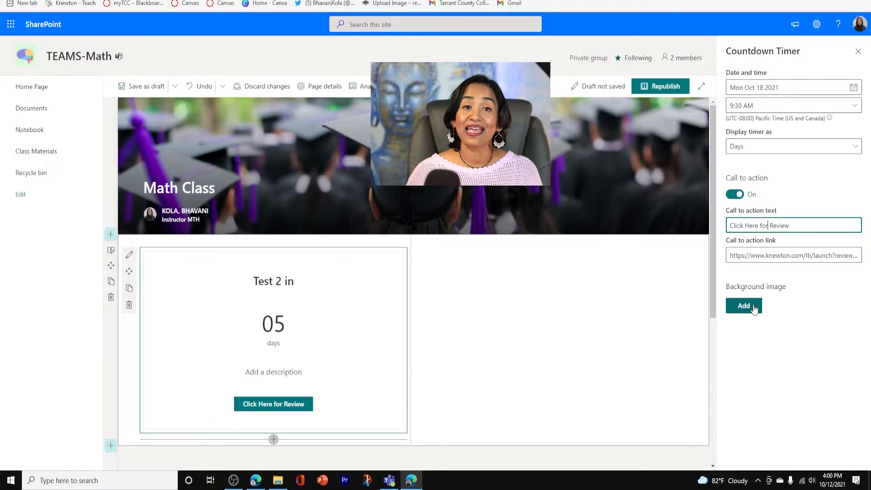
Search the stock images for "clock" and insert the close-up stopwatch photo as the timer's background image
click(744, 305)
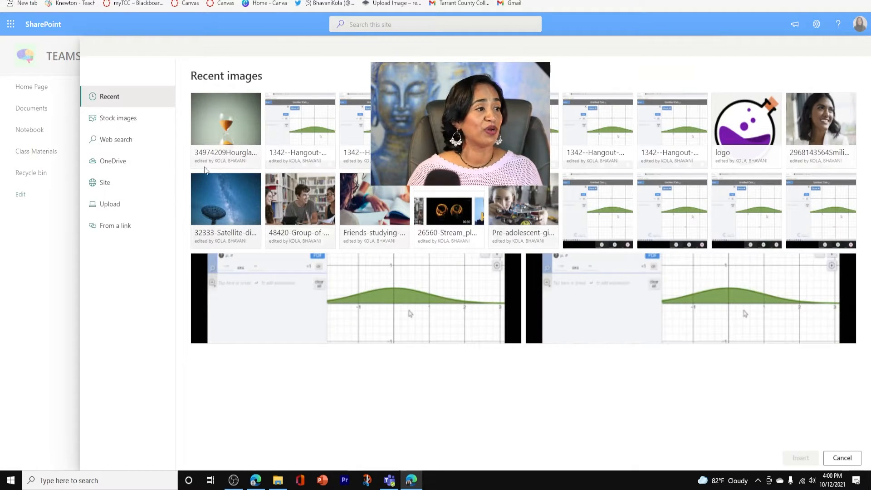
click(117, 120)
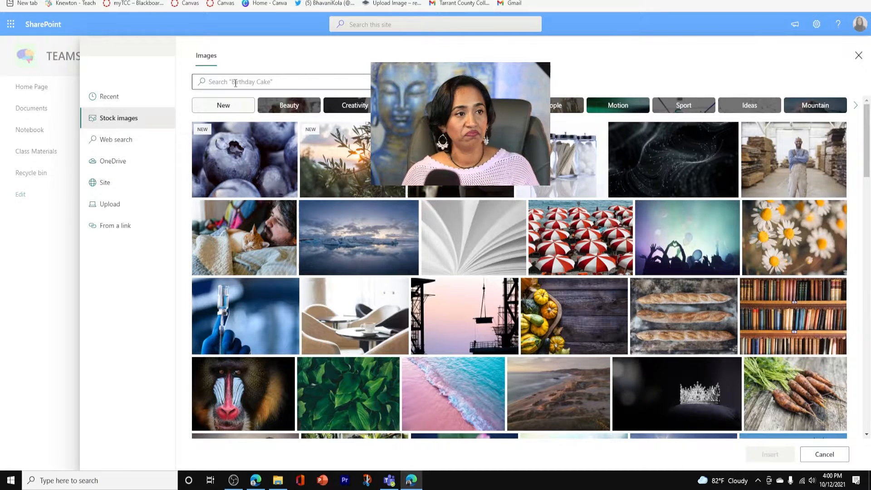
click(235, 83)
text(clock)
click(458, 136)
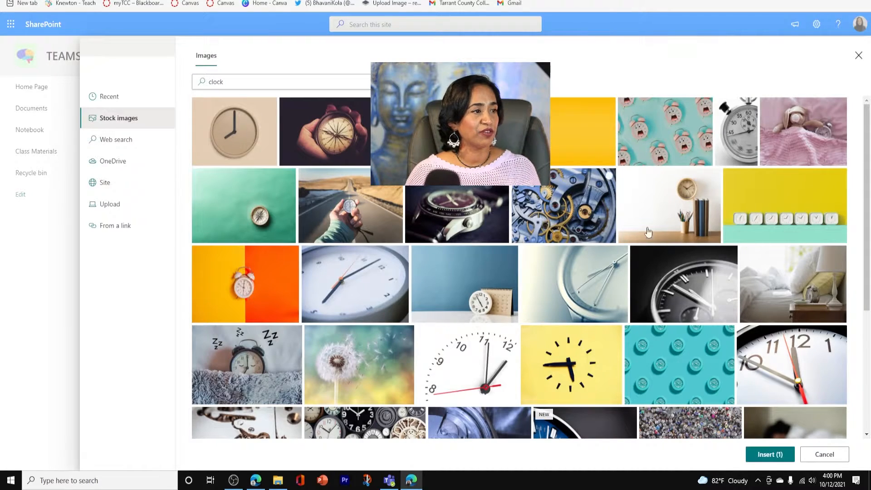
click(769, 455)
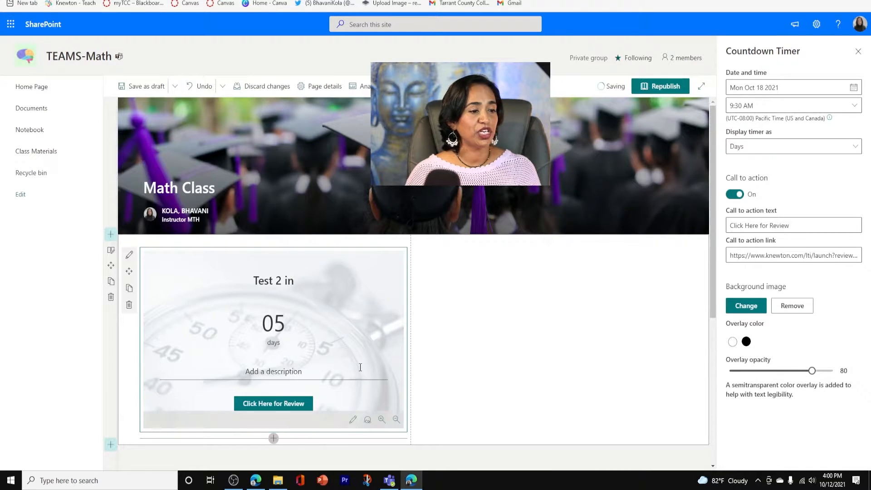
Display the timer as days, hours, minutes and enlarge its background image by one zoom increment
click(815, 151)
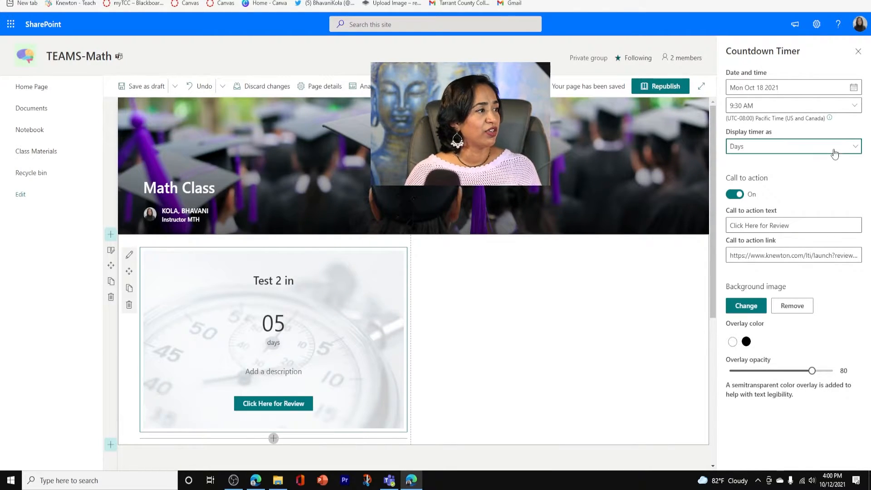
click(790, 180)
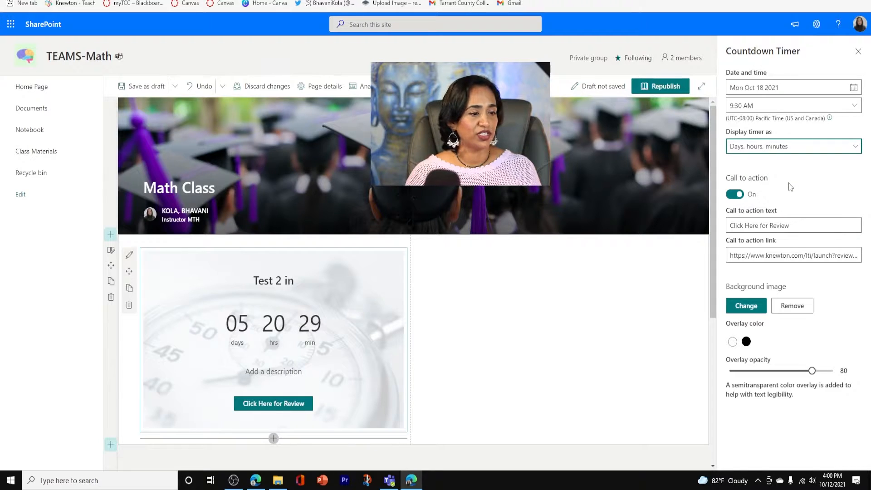
click(857, 52)
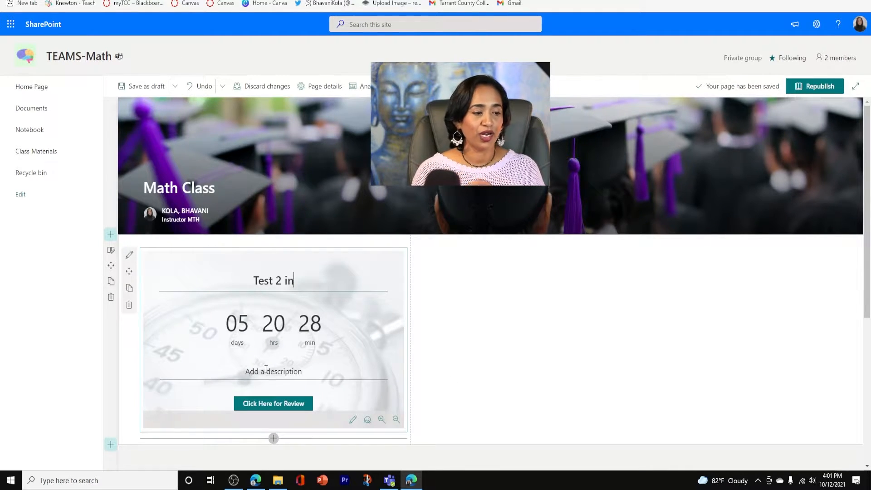
click(381, 420)
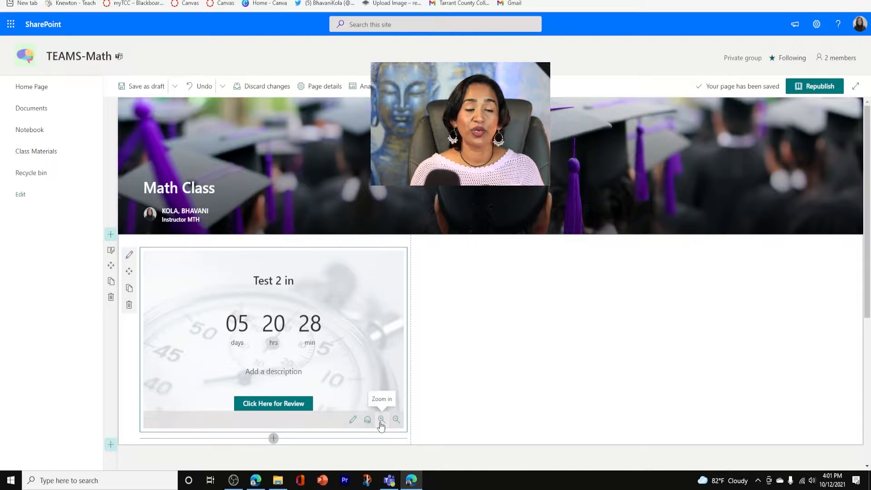
Add an Events web part to column two, beside the countdown timer
click(483, 343)
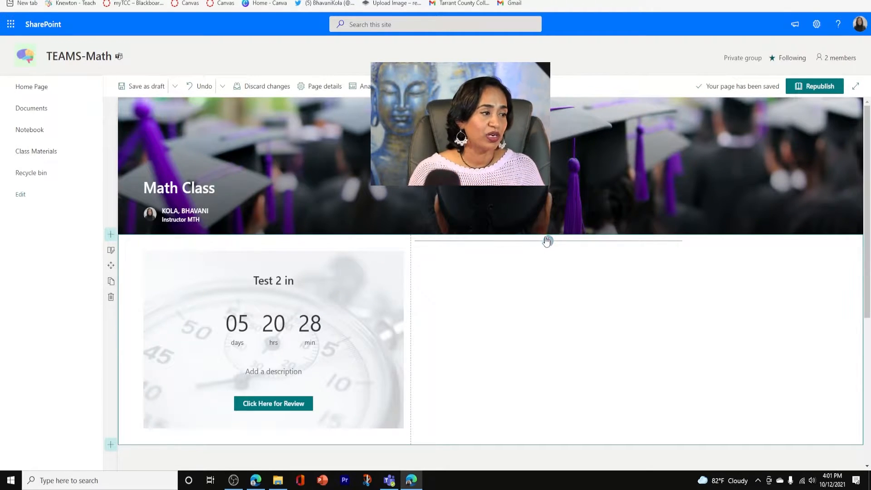
click(549, 241)
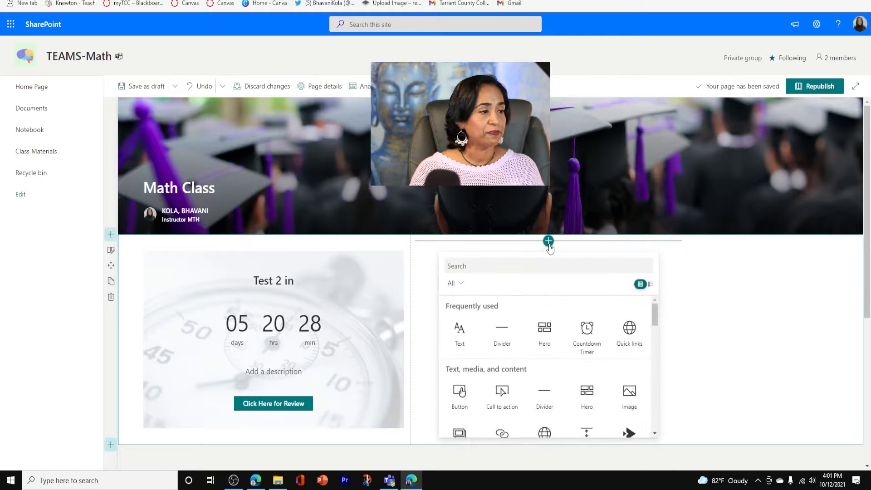
scroll(571, 342, down, 1)
scroll(571, 341, down, 6)
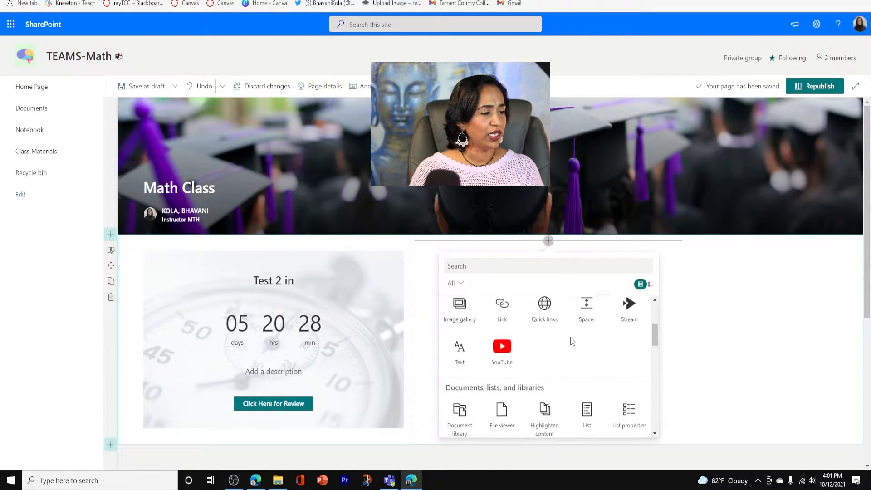
scroll(570, 337, down, 3)
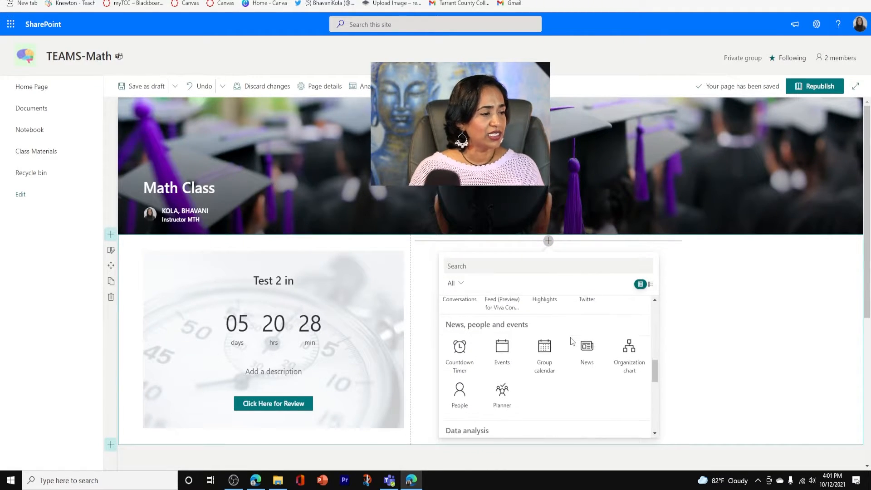
click(507, 327)
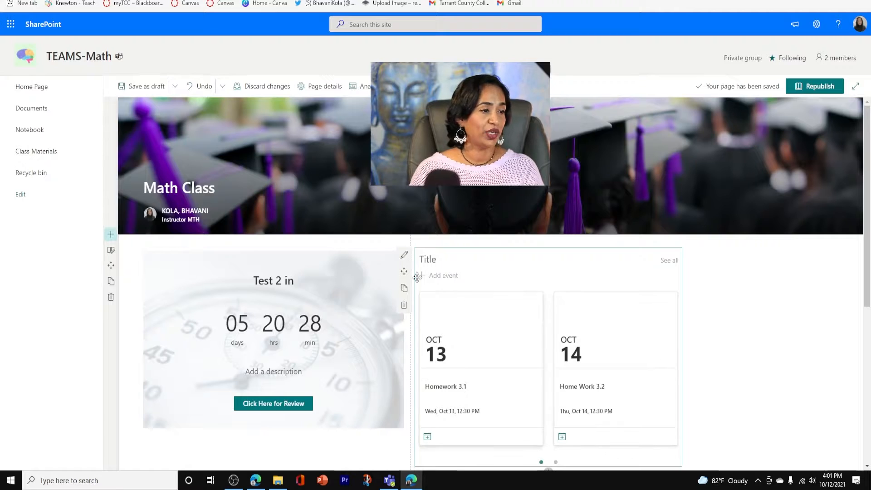
Compare the Filmstrip and Compact layouts for the Events web part, keep Compact, and show up to 18 items at a time
click(404, 256)
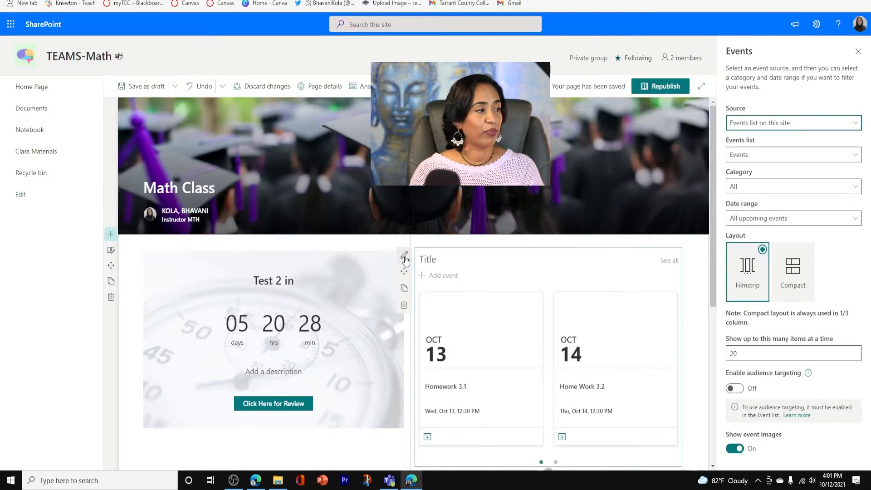
click(801, 275)
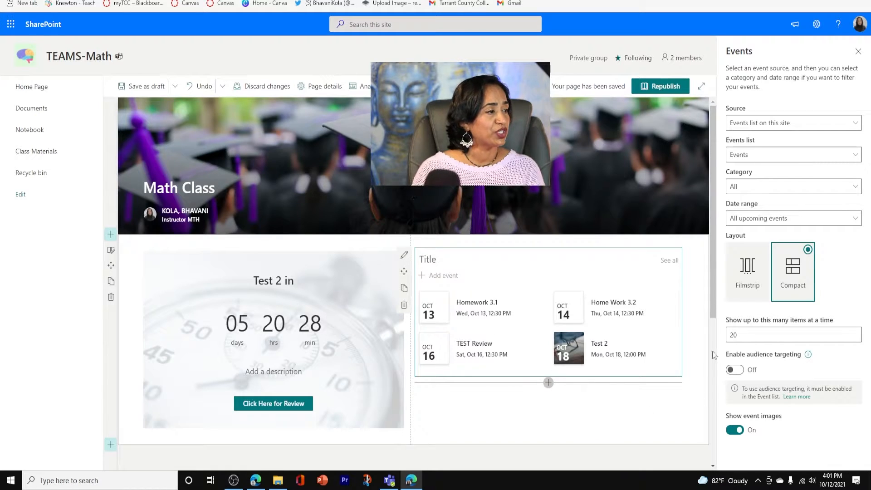
click(745, 277)
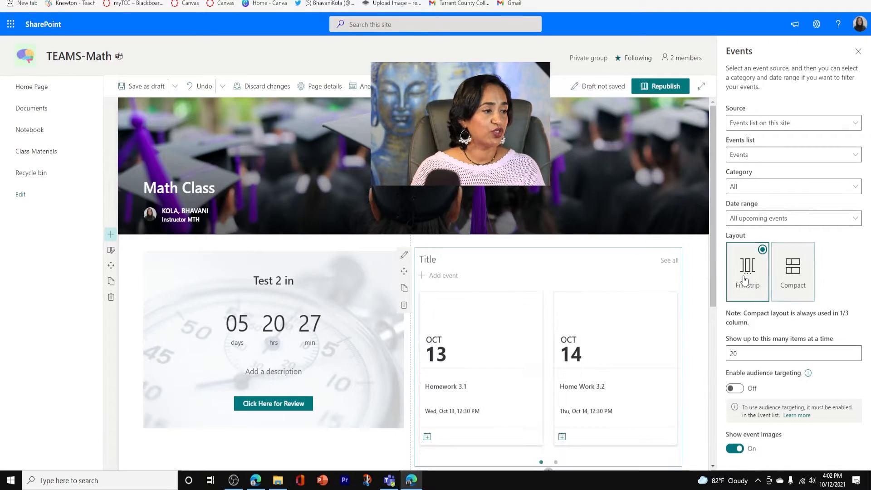
click(800, 280)
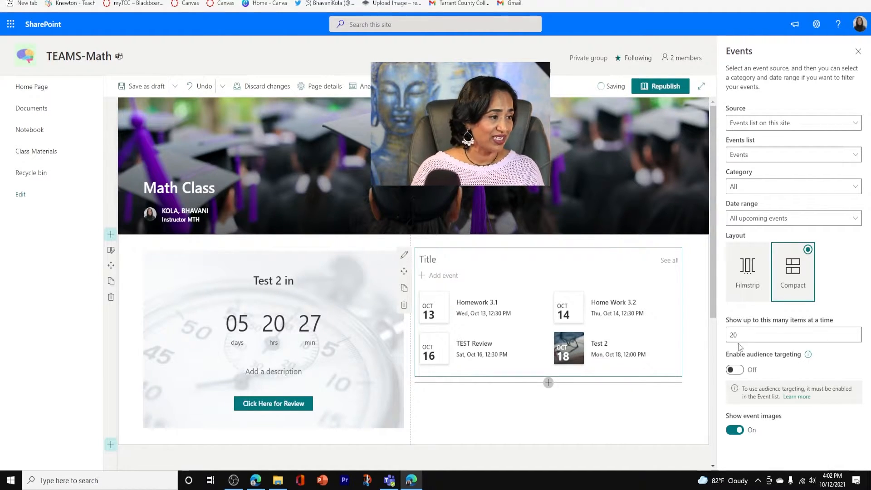
click(854, 337)
click(854, 337)
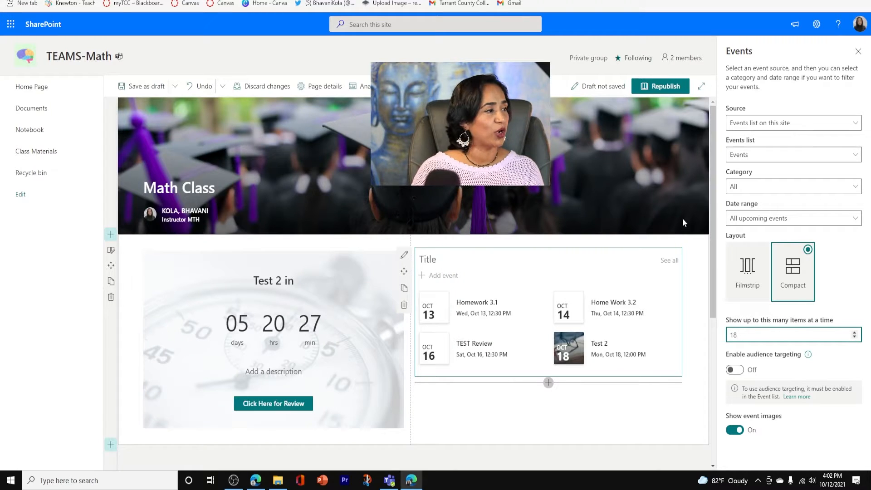
click(858, 52)
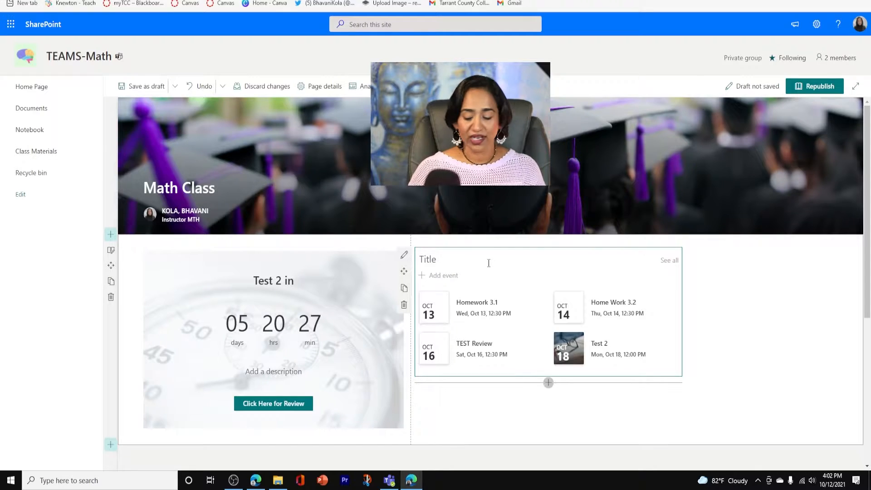
Title the Events web part "To-DO" and republish the page
text(To)
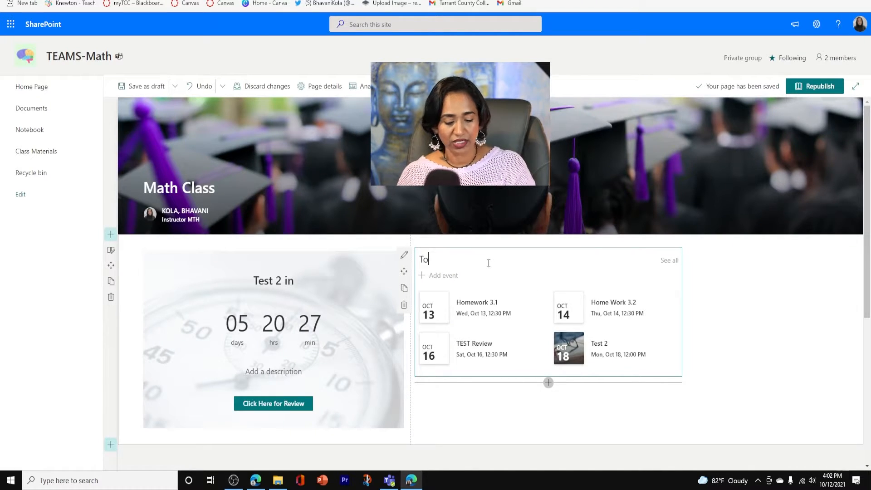
text(-DO)
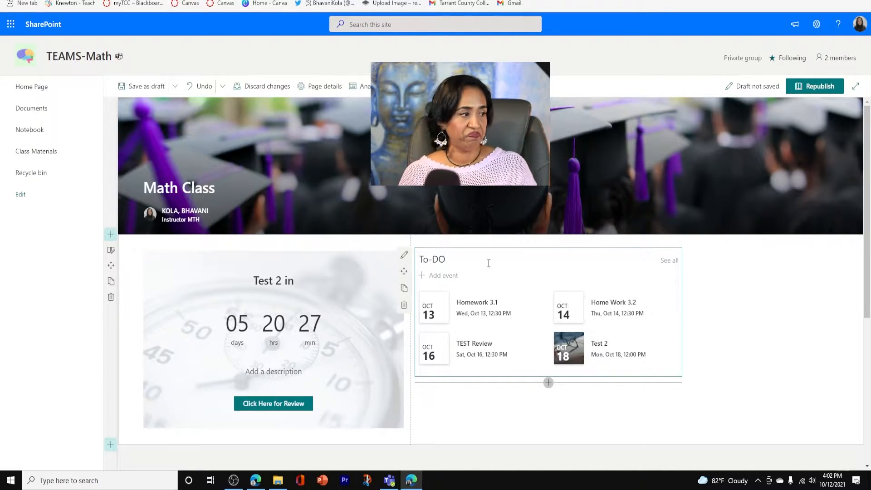
click(820, 86)
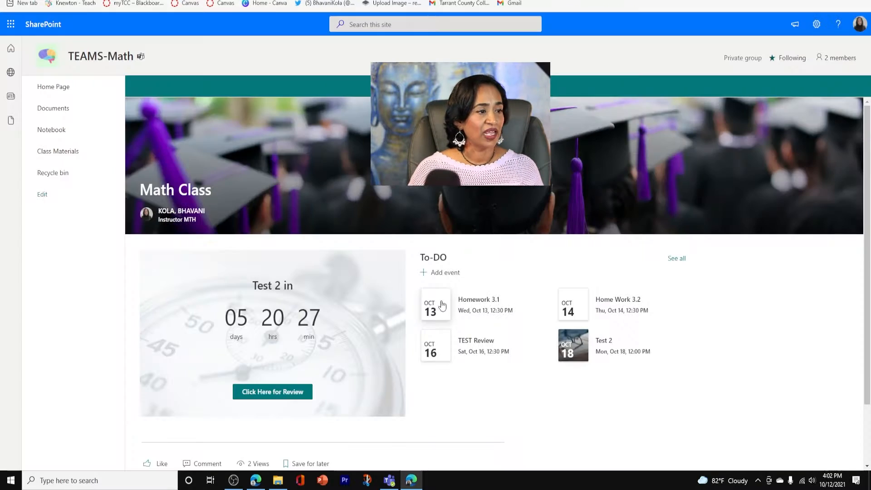
Create a new To-DO event named "Online Meeting" and set its date to Thu, Oct 14, 2021
click(423, 275)
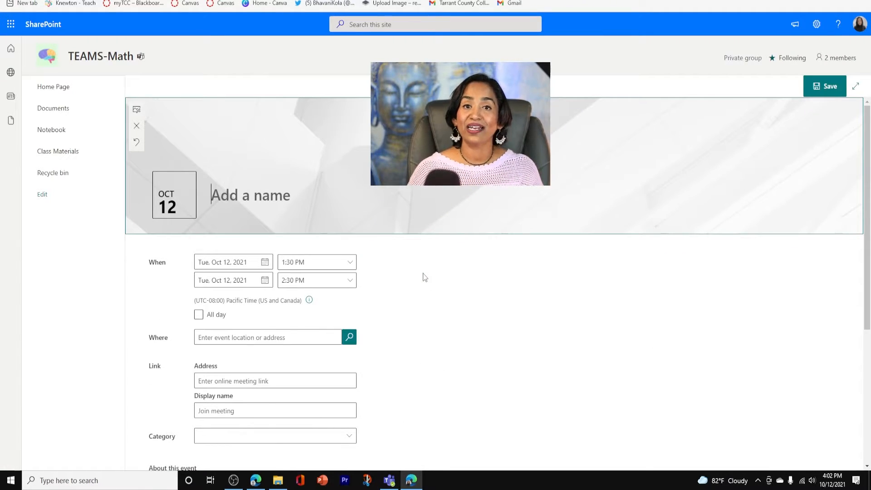
text(Sample )
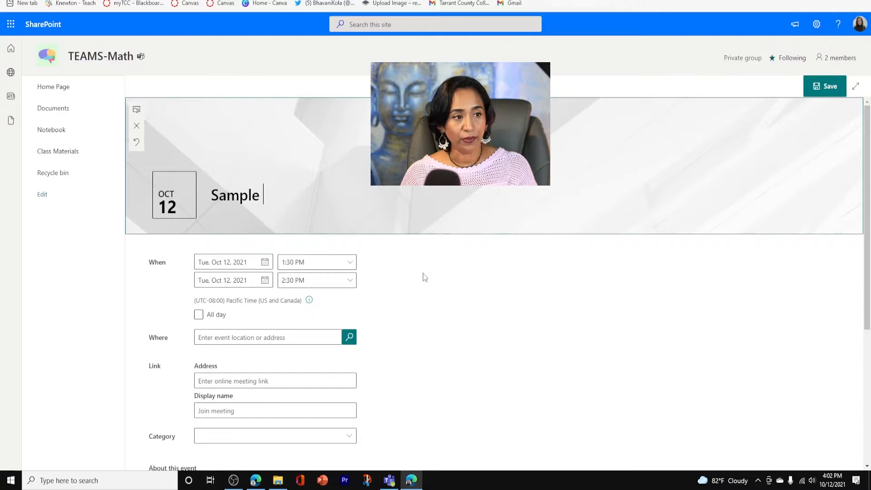
text(Event)
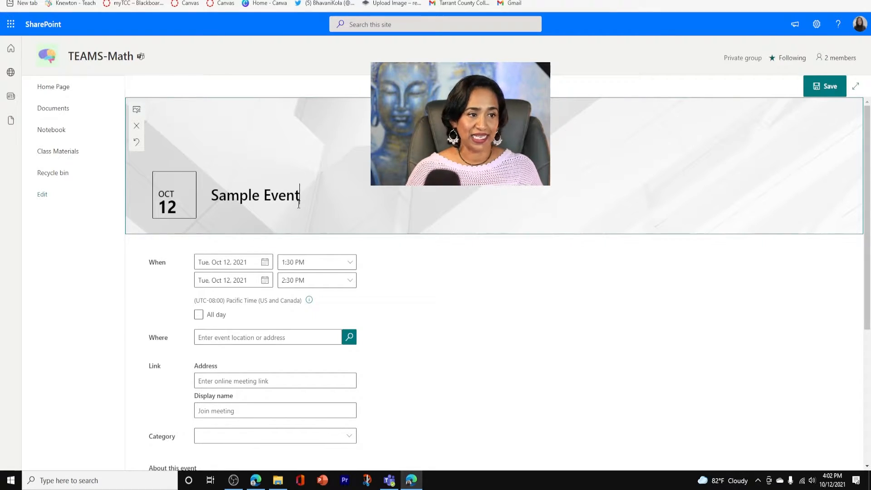
key(BackSpace)
key(BackSpace)
key(BackSpace)
key(BackSpace)
key(BackSpace)
key(BackSpace)
key(BackSpace)
key(BackSpace)
key(BackSpace)
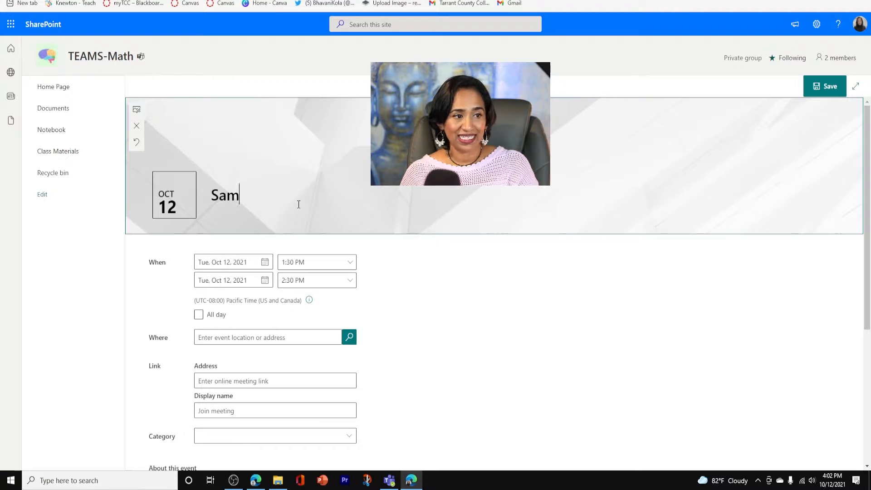
text(Online Meeting)
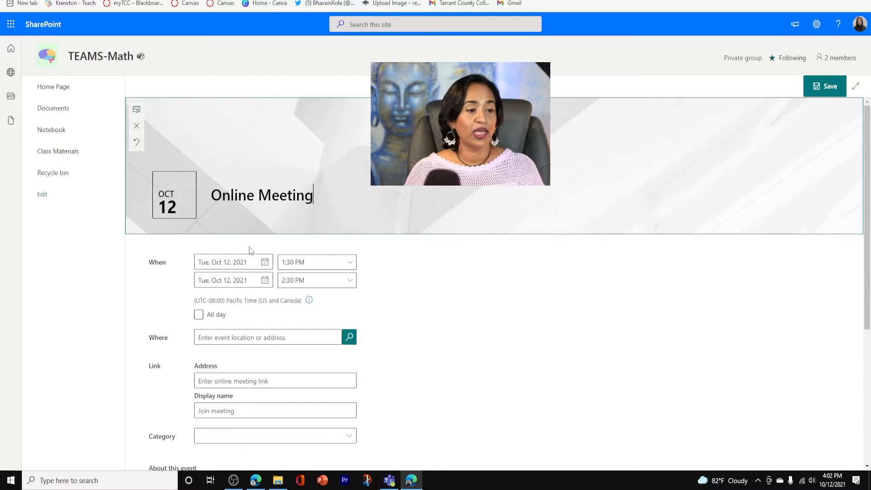
click(268, 265)
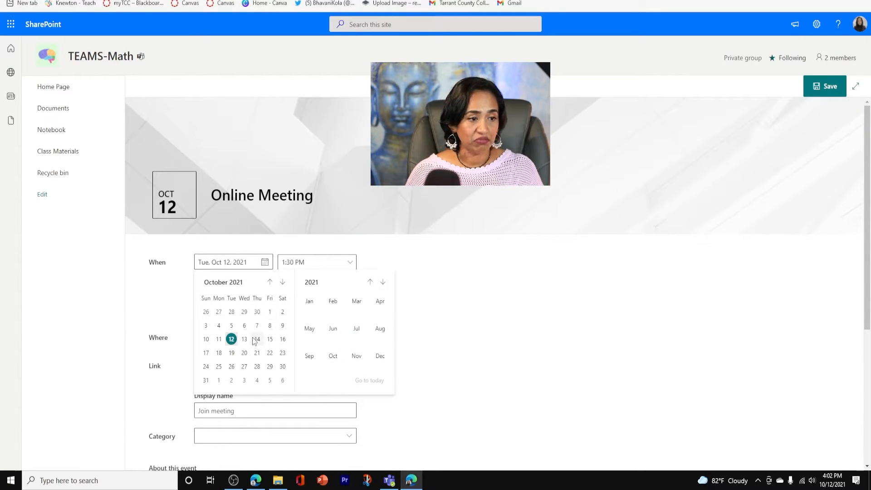
click(257, 339)
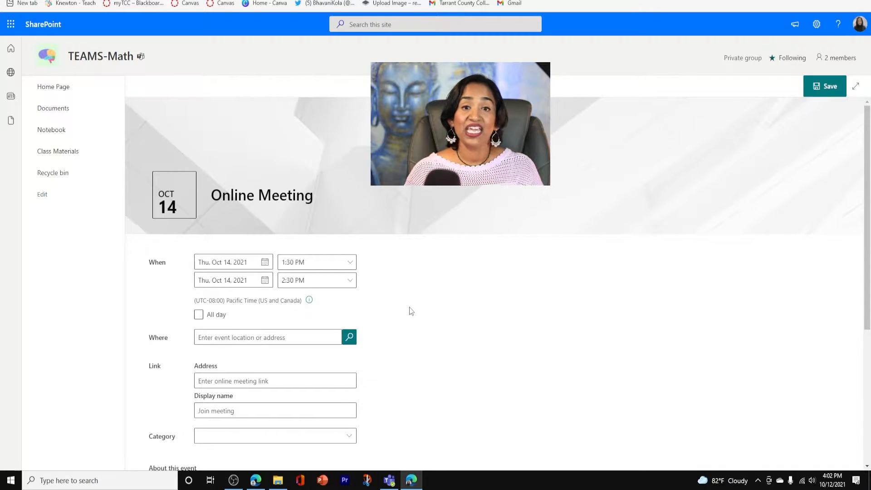
Give the event's link the display name "Click here to join" and paste the Teams meeting URL as its address
scroll(411, 309, down, 3)
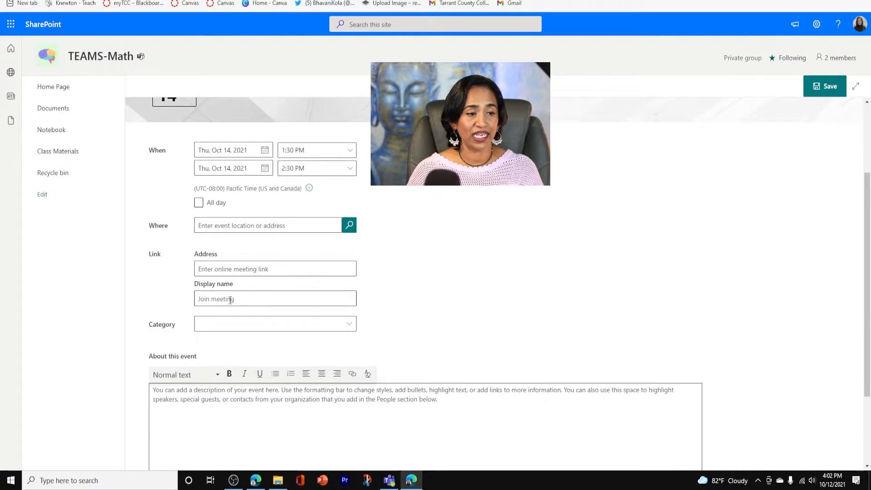
click(230, 300)
text(T)
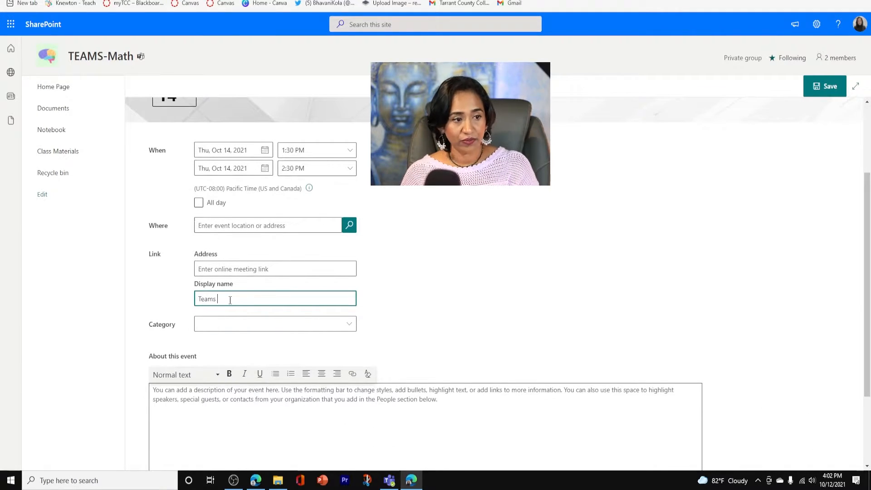
text(ea)
key(BackSpace)
key(BackSpace)
key(BackSpace)
text(Click here to join)
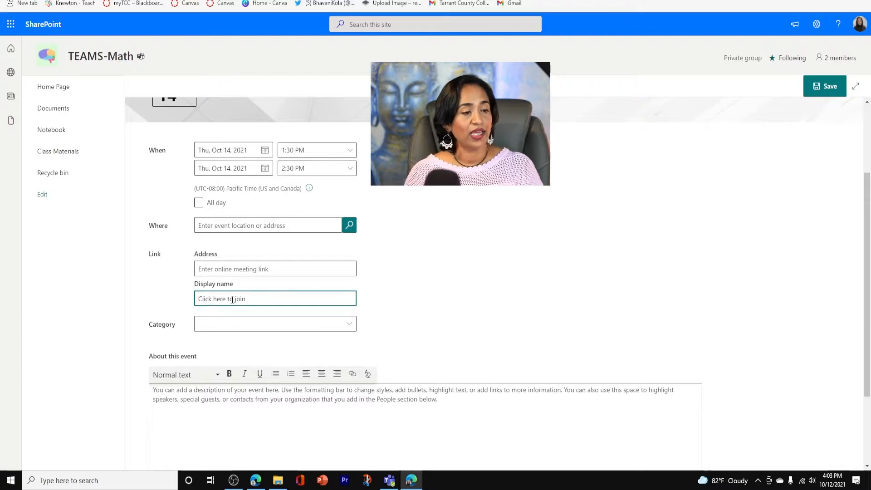
click(284, 270)
key(super+v)
click(264, 350)
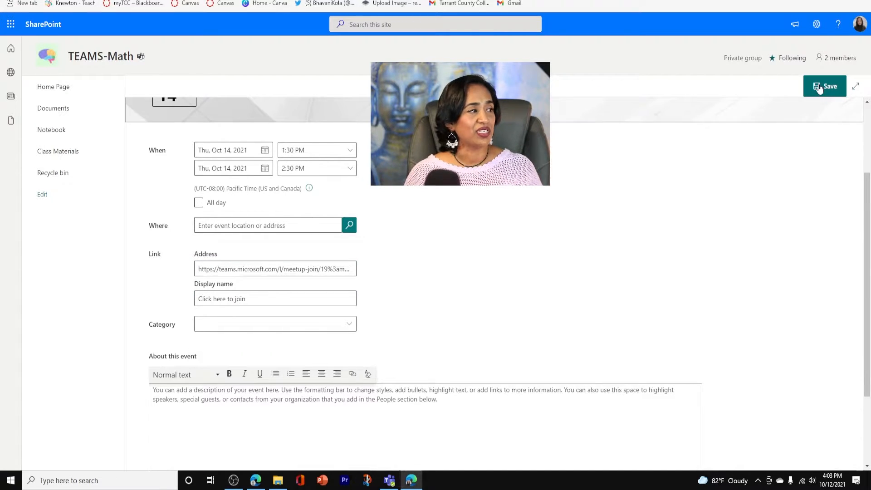
Correct the misspelled event title to "Online Meeting" using the spelling suggestion
scroll(564, 241, up, 3)
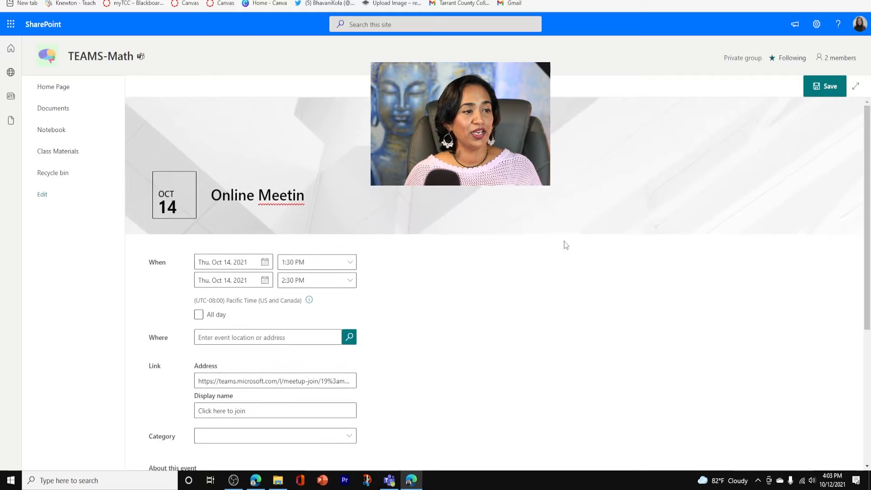
right_click(292, 200)
click(281, 232)
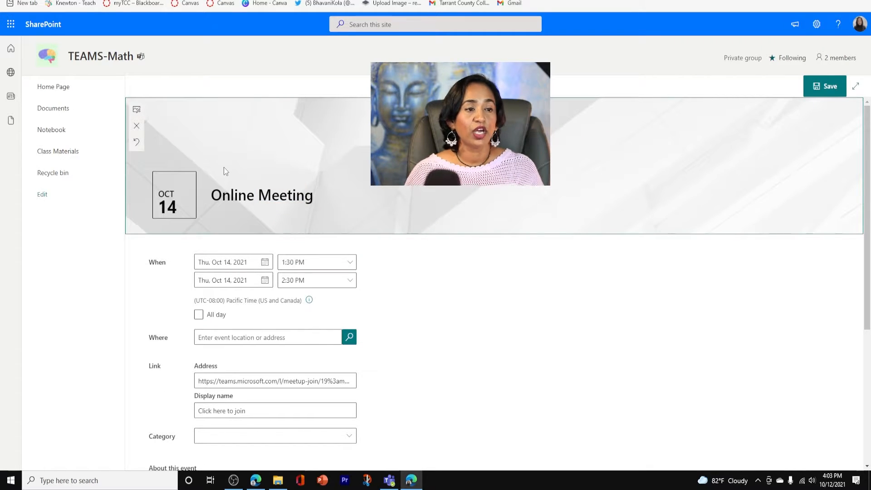
Search the stock images for "online meet" and insert the photo of a man on a laptop video call as the event banner
click(136, 109)
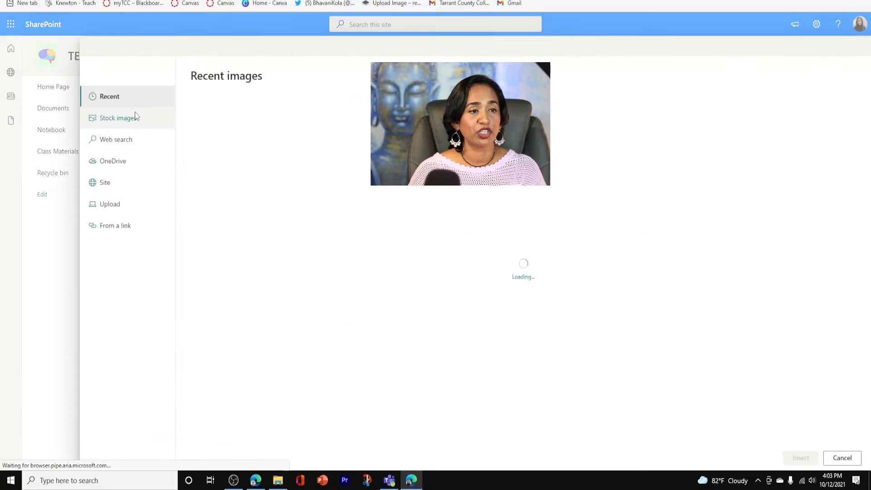
click(137, 117)
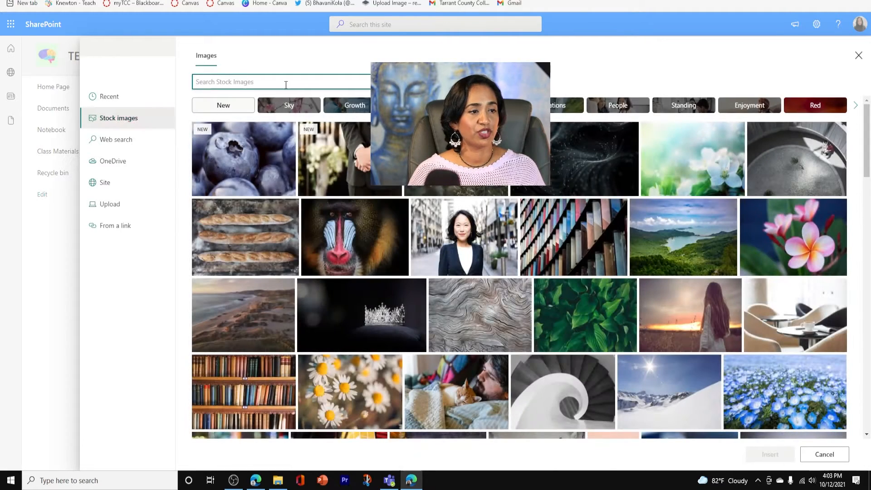
text(on)
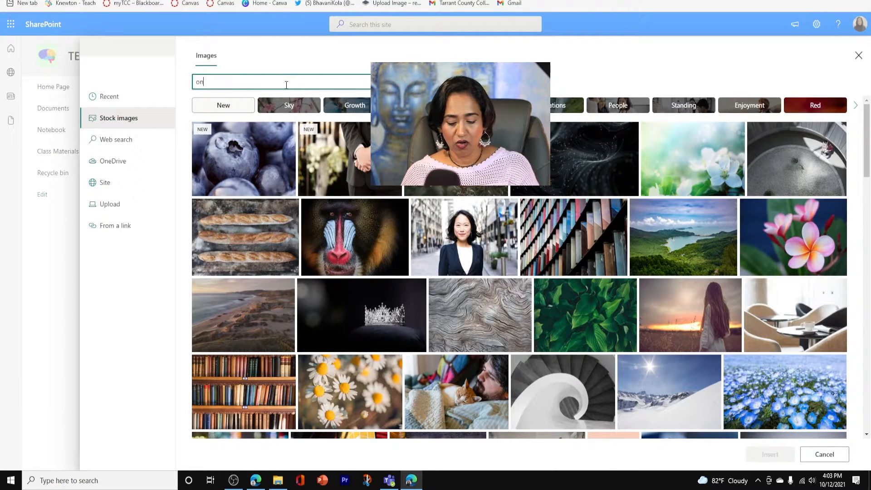
text(line meet)
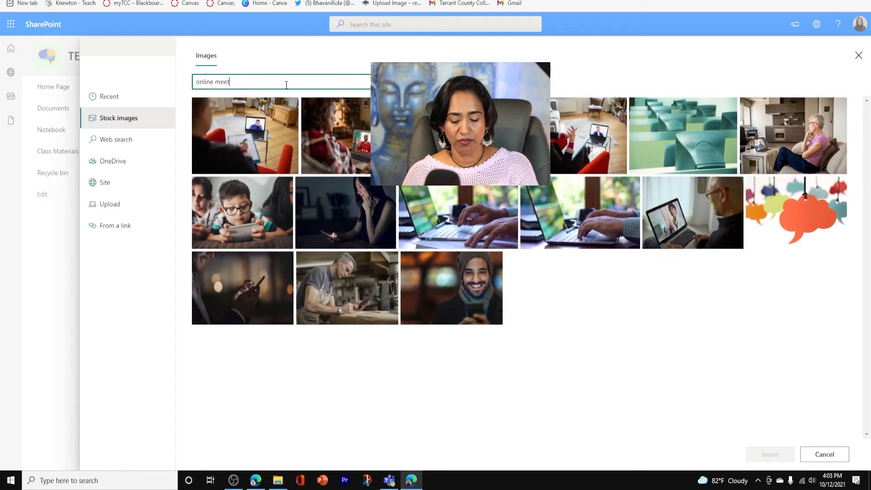
click(582, 179)
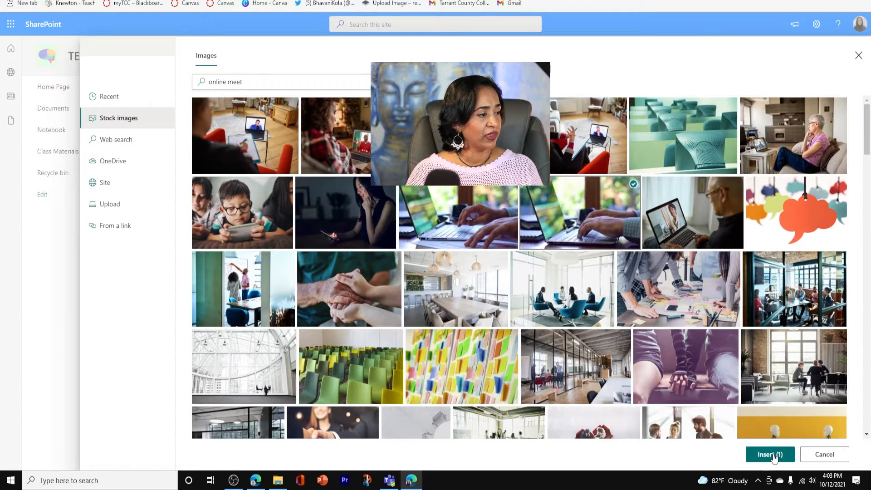
click(678, 205)
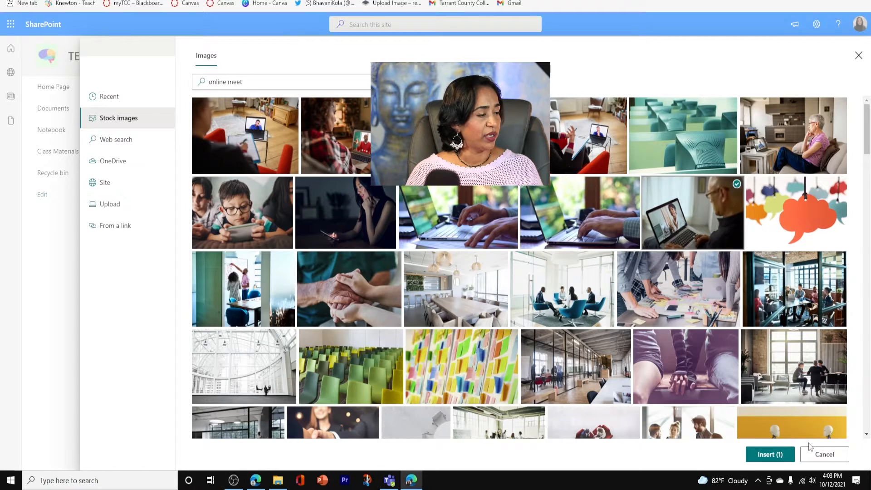
click(778, 457)
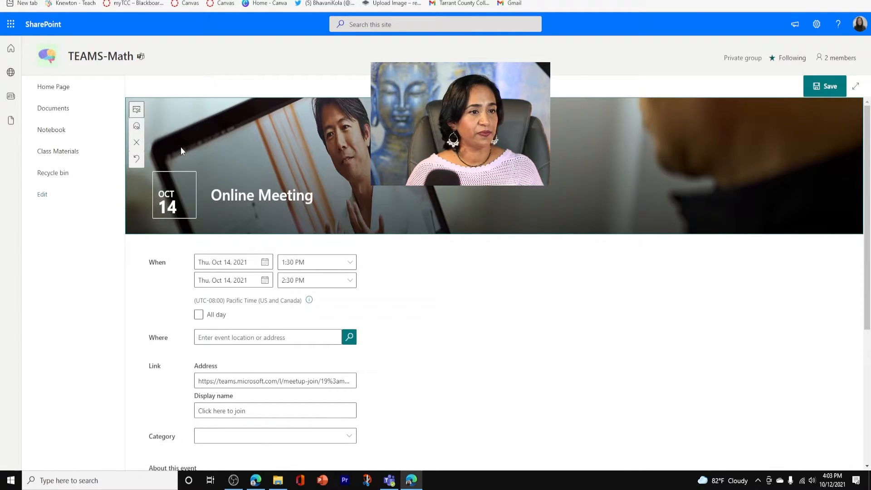
Shift the event banner image's focal point downward and slightly to the left, and save the event
click(136, 126)
click(516, 187)
drag(516, 188, 493, 214)
click(821, 88)
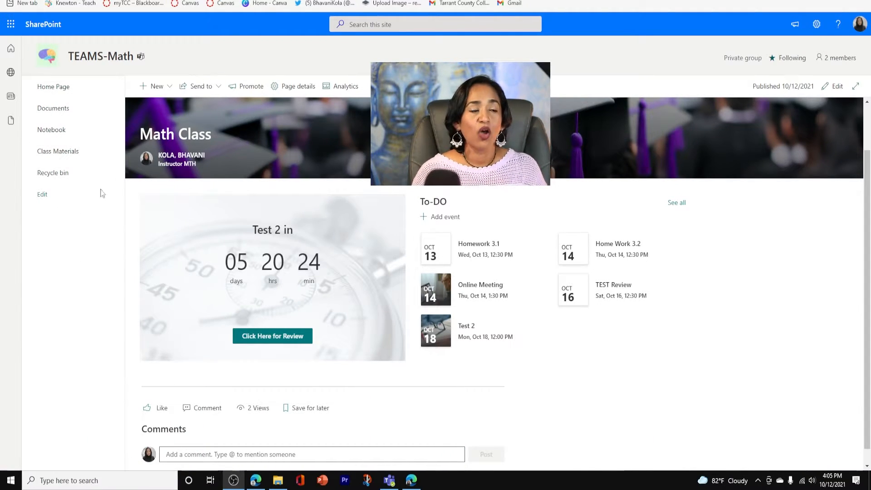
Promote the Math Class page by adding it to the site navigation
click(237, 90)
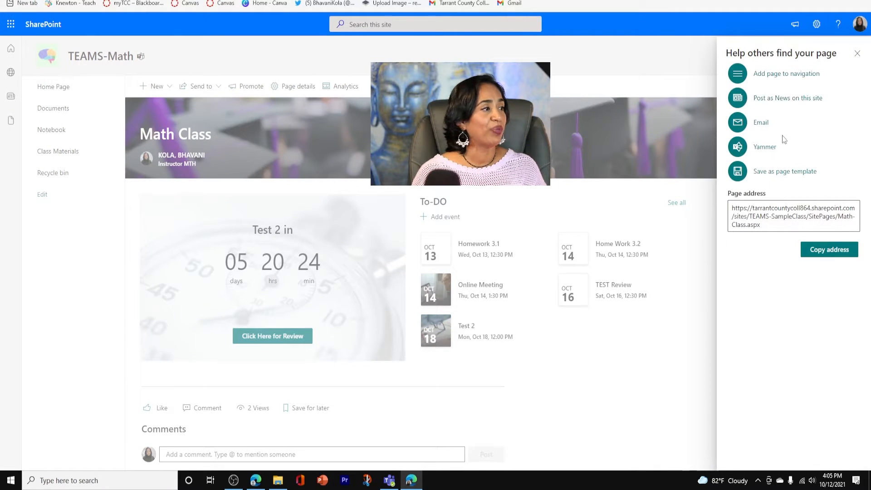
click(798, 82)
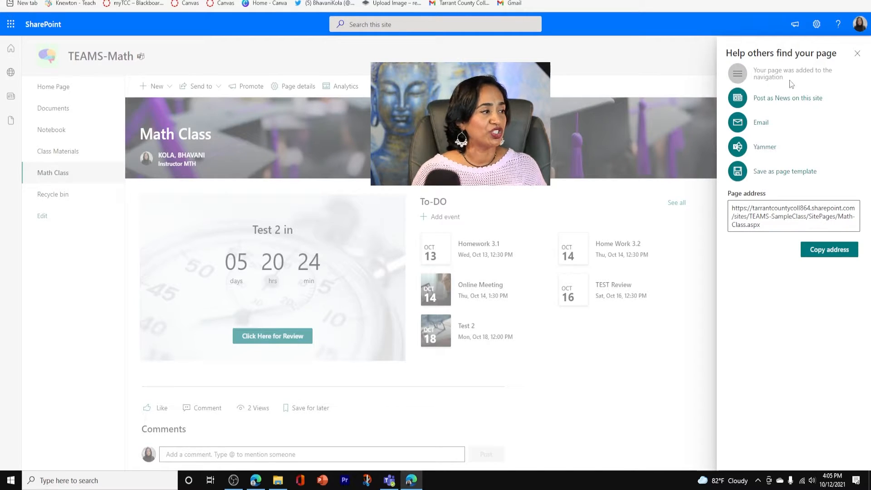
click(857, 55)
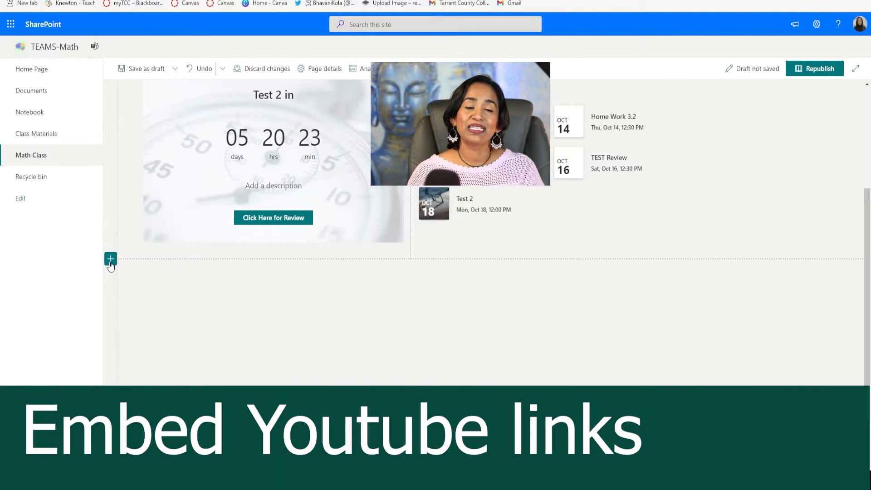
Add a one-column section below the countdown timer and place a Hero web part in it
click(110, 262)
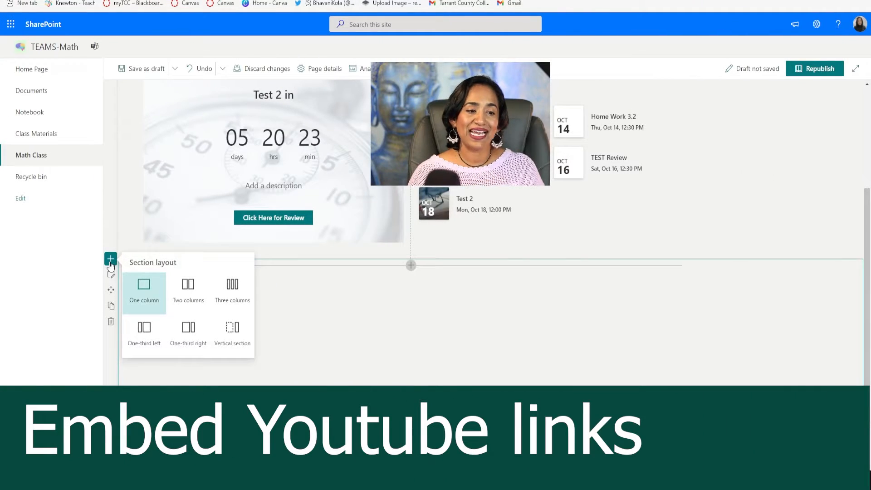
click(144, 290)
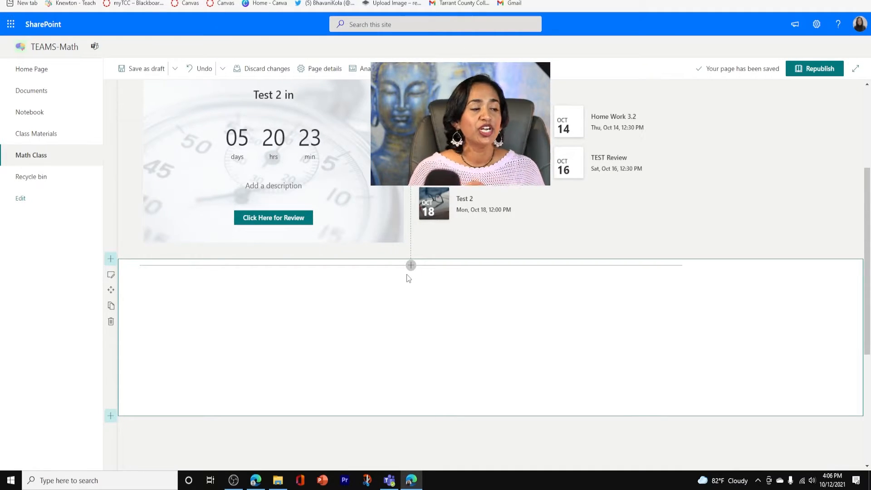
click(411, 265)
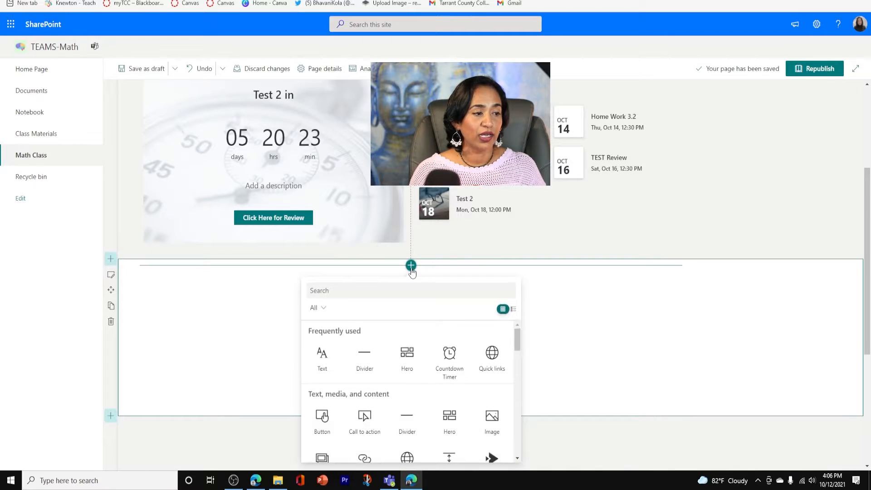
click(450, 421)
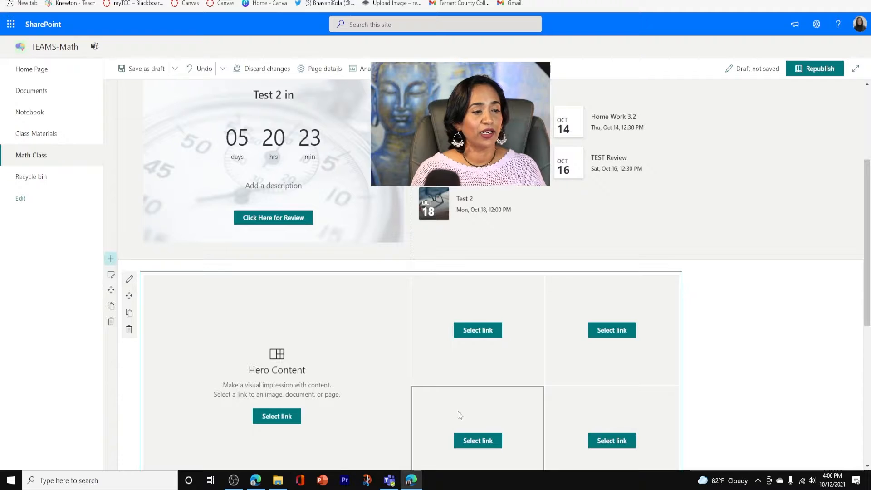
scroll(870, 288, down, 3)
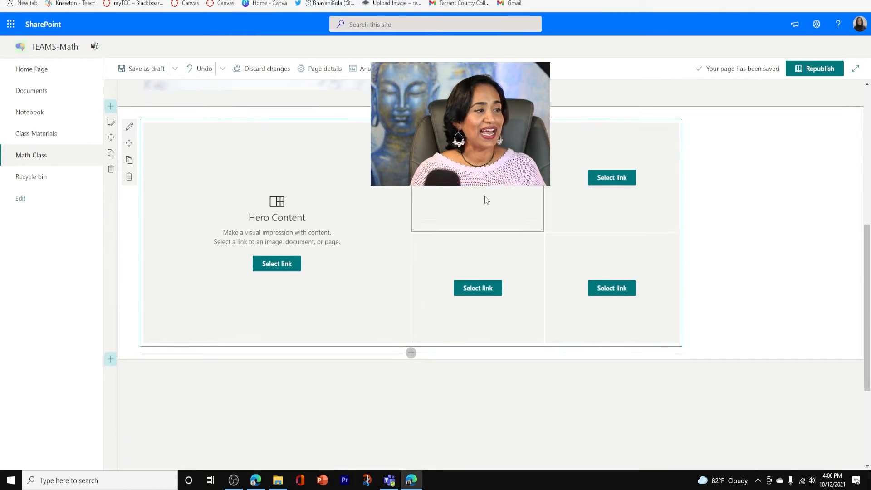
Compare the Hero web part's two-tile, three-tile and Layers layouts, and keep Tiles with four tiles
click(132, 131)
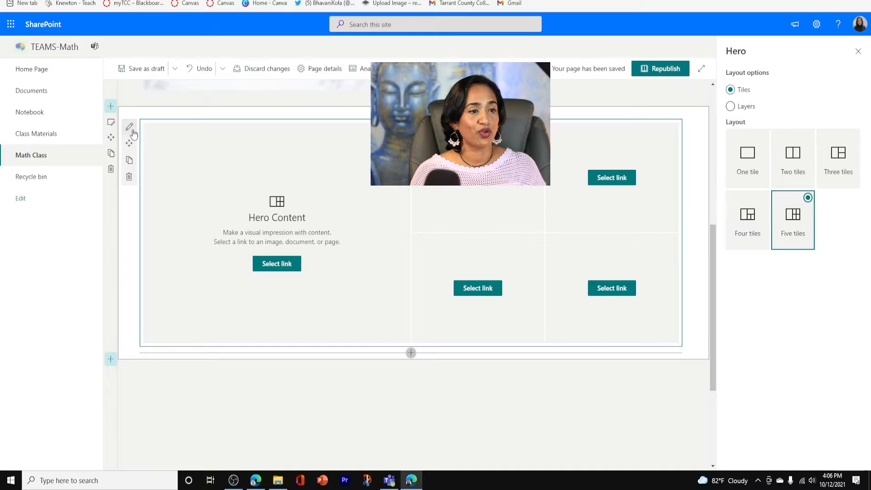
click(795, 171)
click(833, 171)
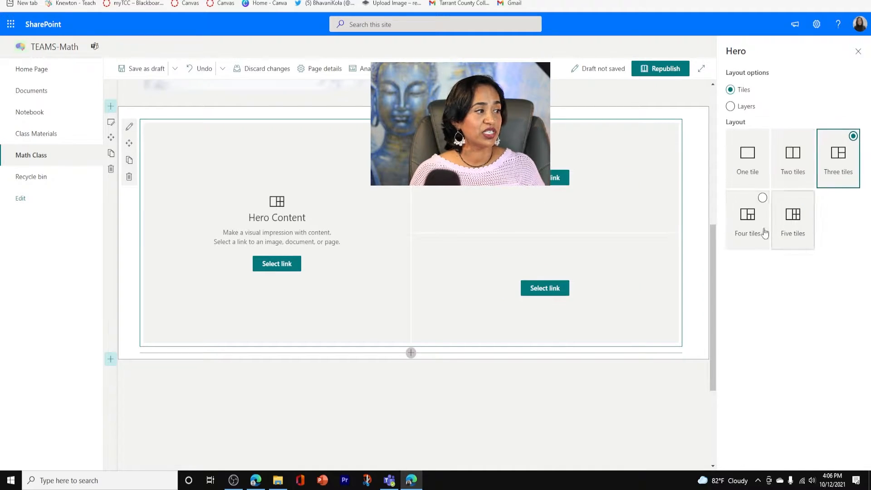
click(748, 232)
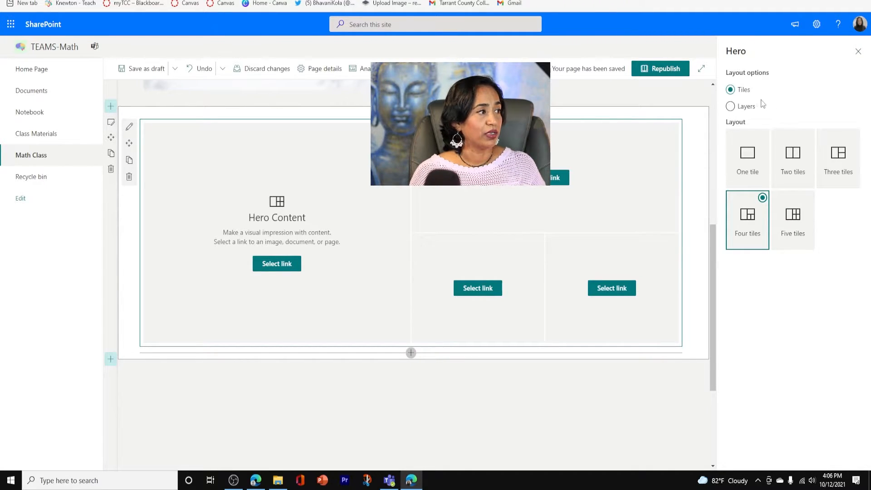
click(731, 107)
click(731, 90)
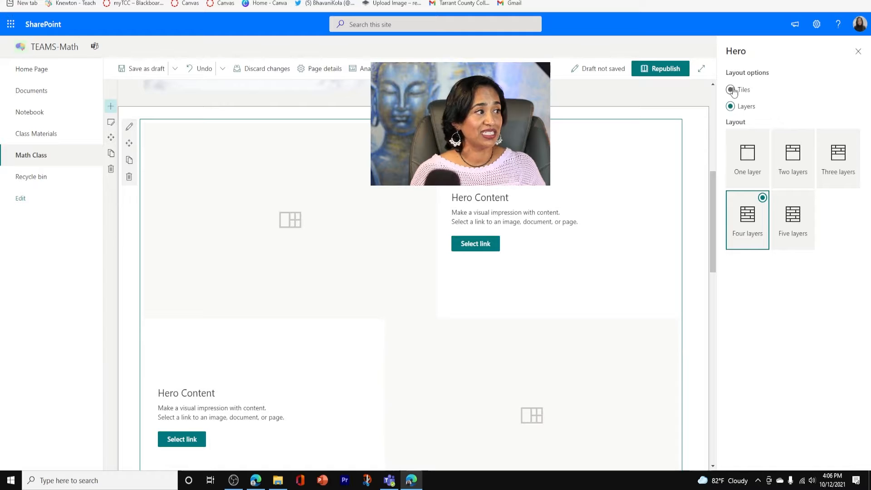
click(859, 54)
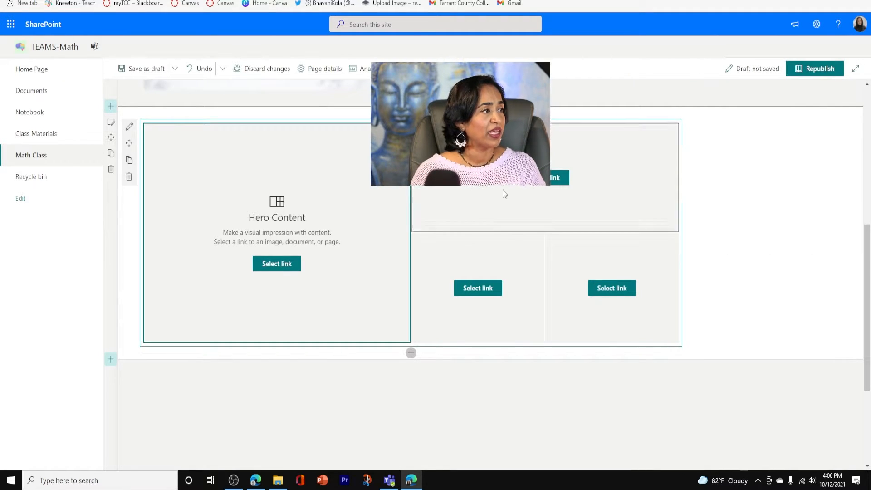
Set the Hero section's background shading to Soft
click(111, 122)
click(811, 254)
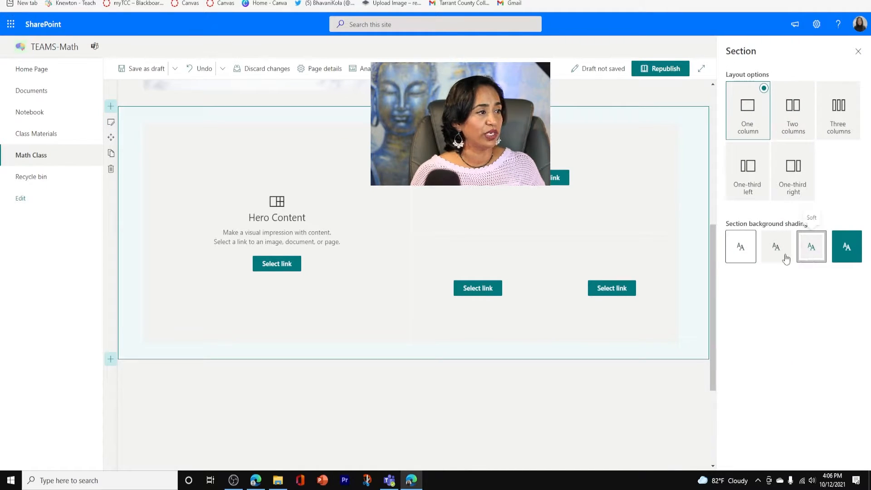
click(859, 52)
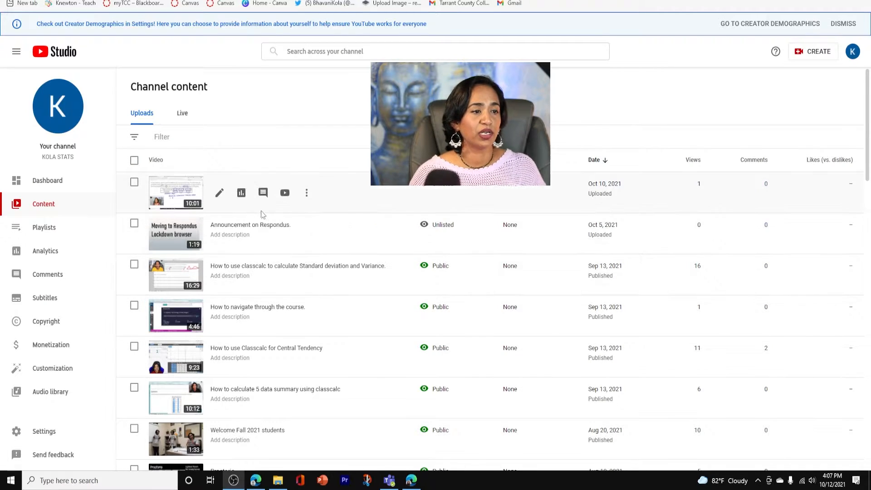
Link the large Hero tile to YouTube Studio's "Chapter 4 and 5 tips and tricks" video and shift its focal point up and left
click(307, 193)
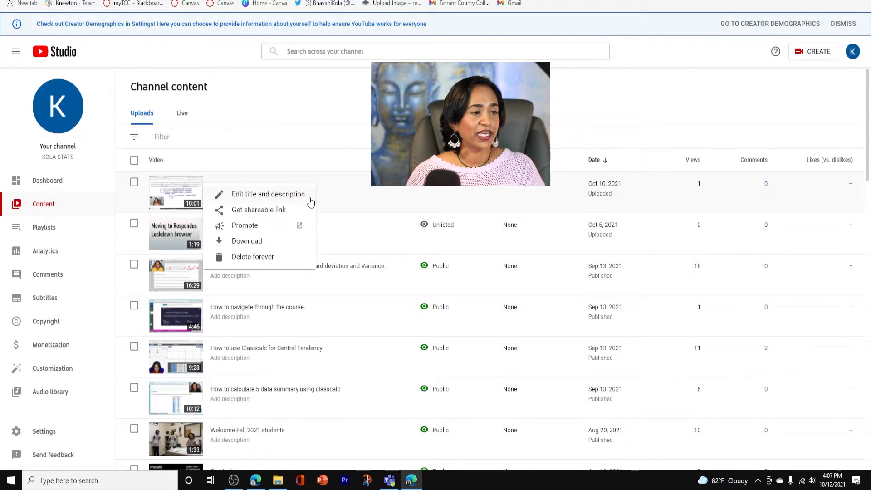
click(285, 210)
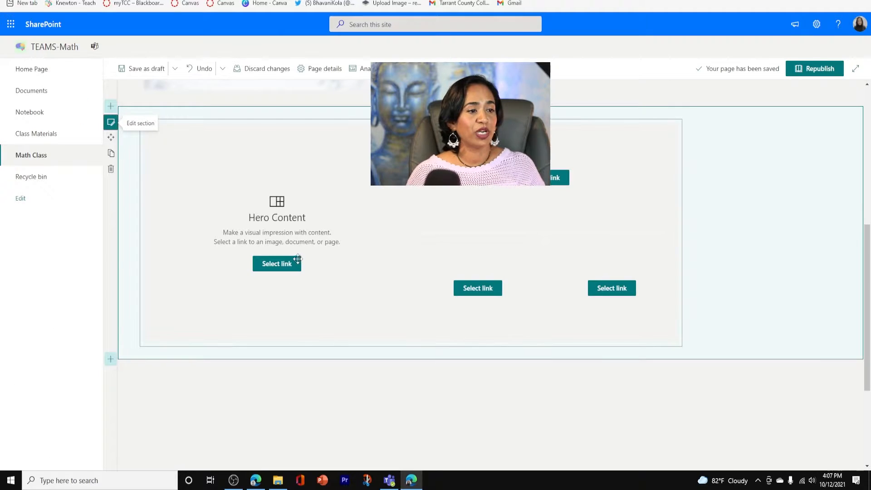
click(288, 263)
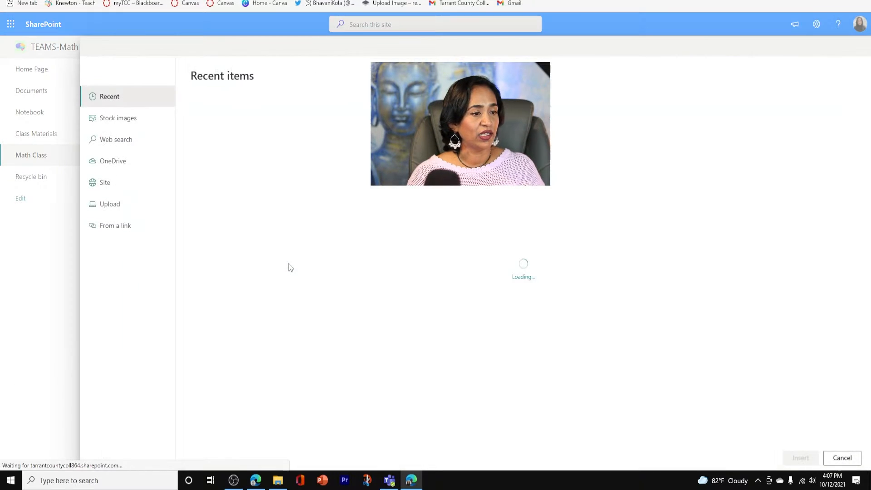
click(122, 228)
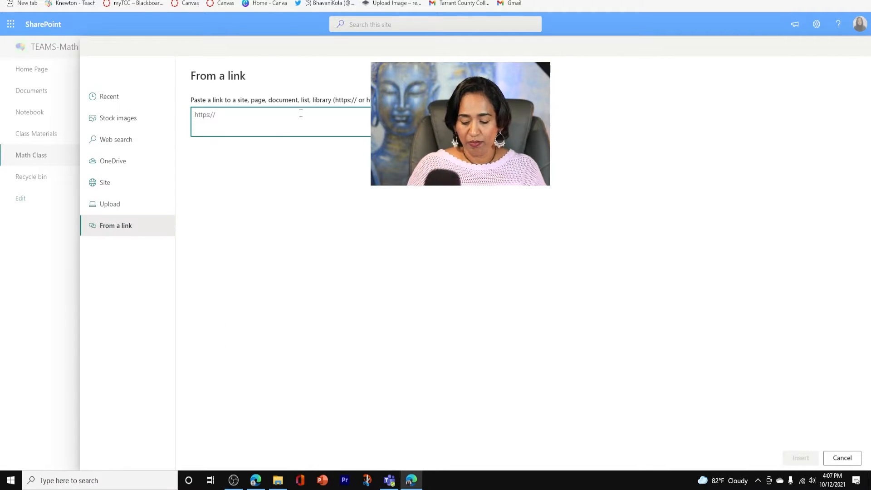
key(ctrl+v)
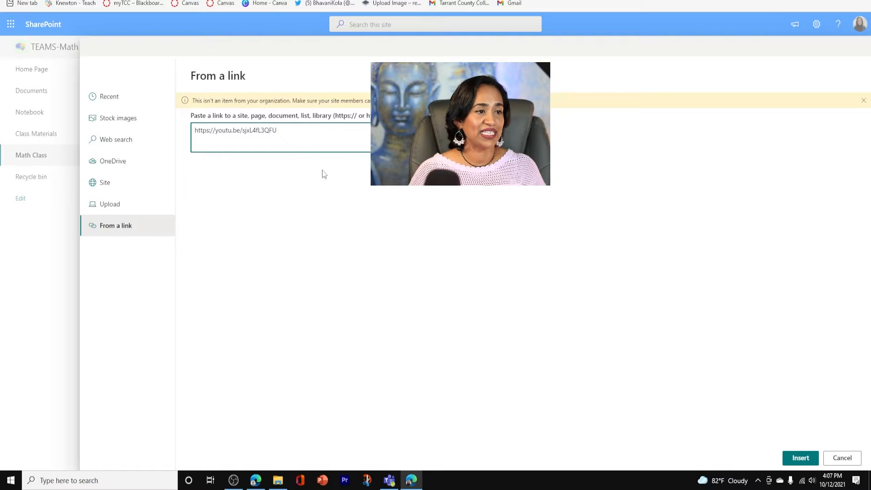
click(800, 458)
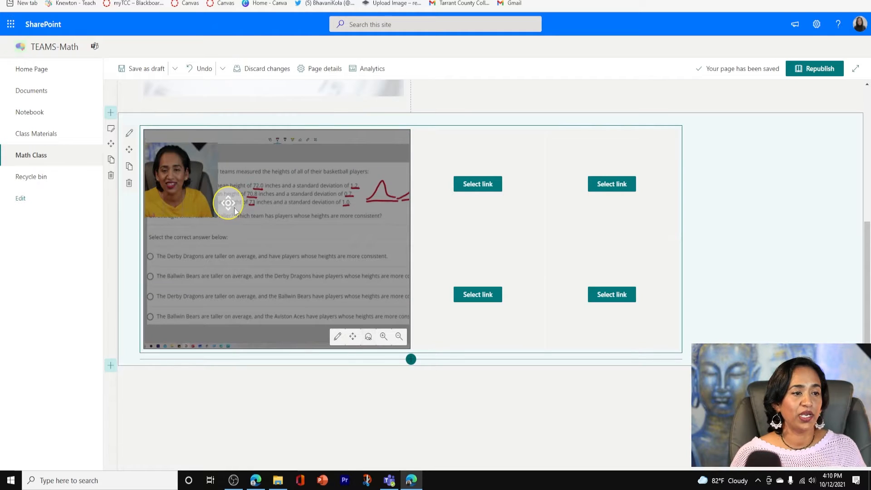
drag(229, 204, 182, 175)
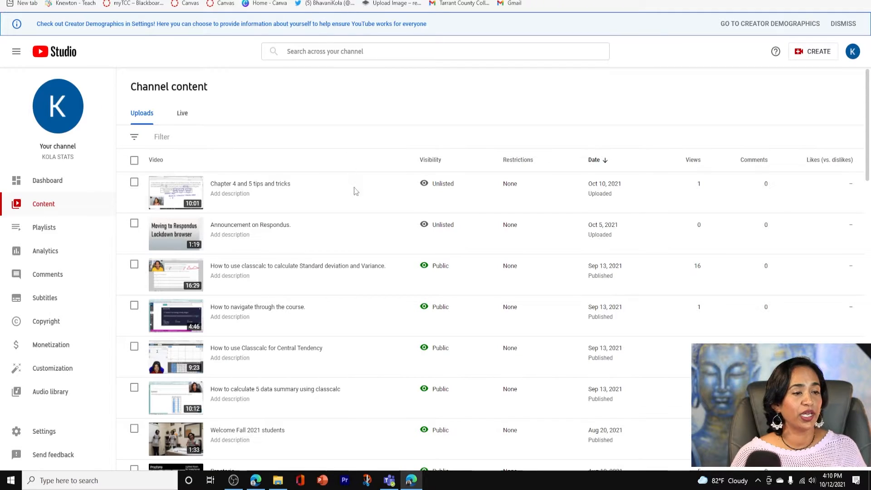
Copy the shareable link of "How to use Classcalc for Central Tendency" from YouTube Studio and insert it in the first small Hero tile
mouse_move(278, 303)
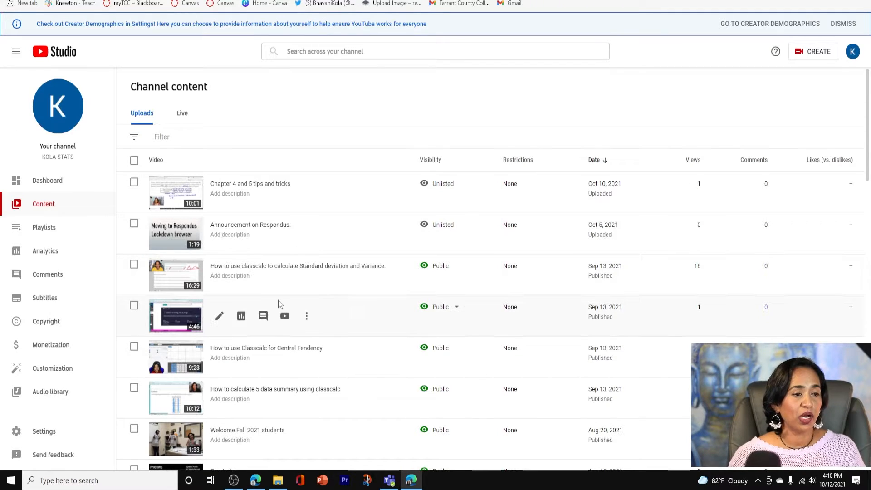
click(307, 357)
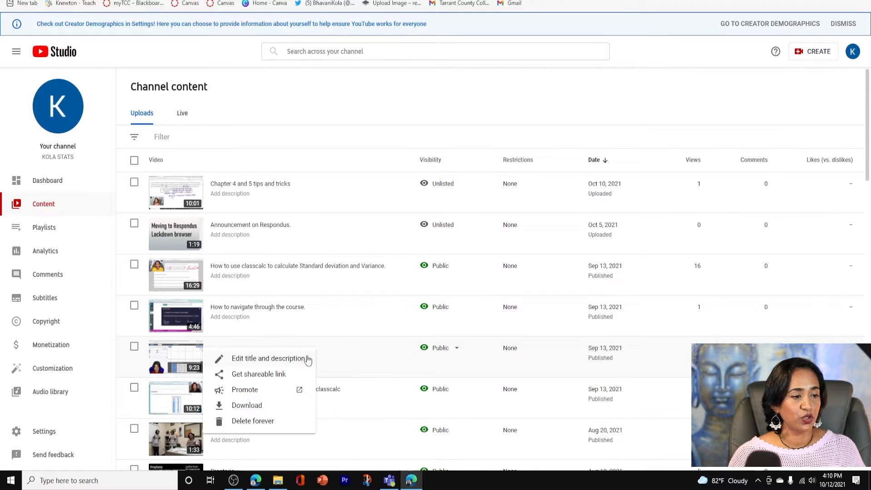
click(279, 375)
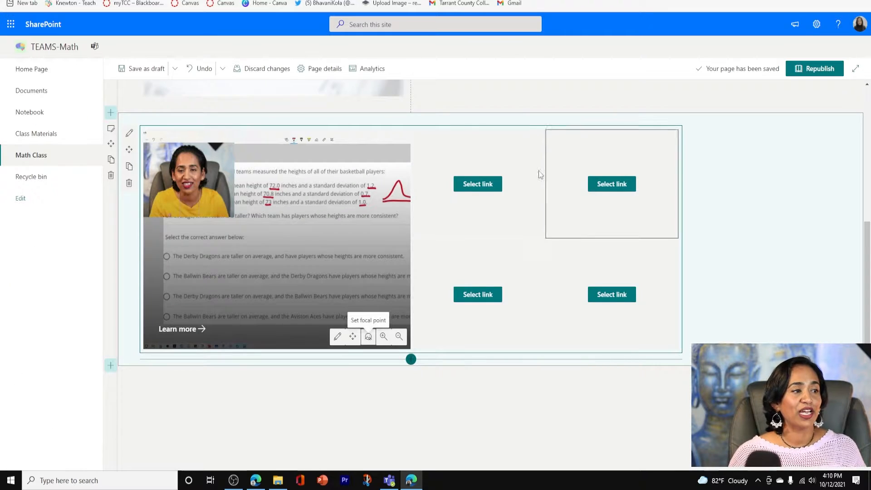
click(481, 190)
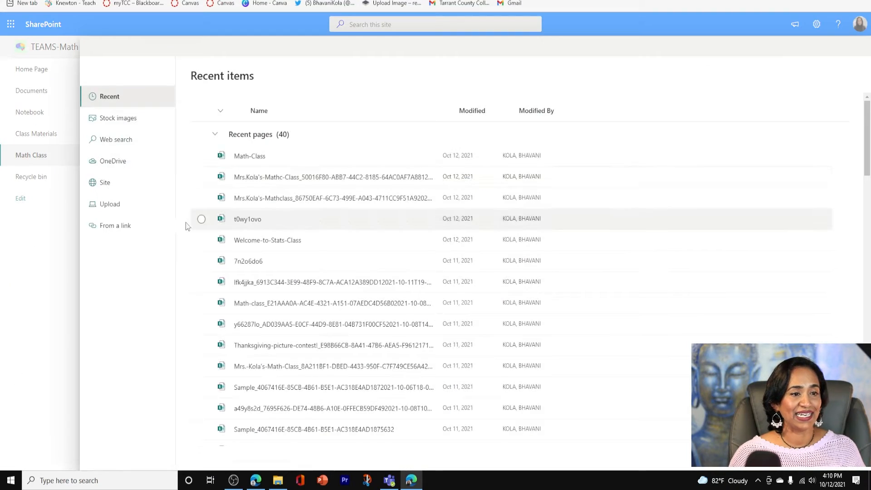
click(113, 231)
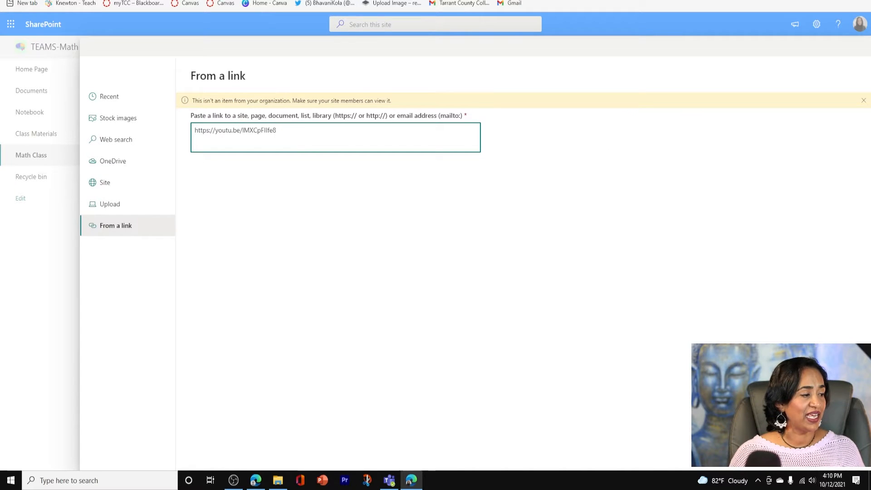
click(796, 458)
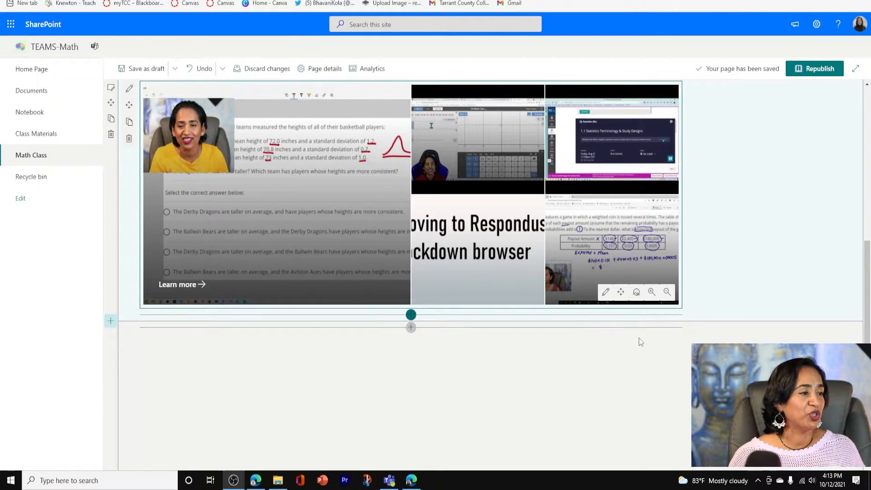
Add a Text web part above the Hero tiles with the text "Lecture Videos"
scroll(638, 339, up, 3)
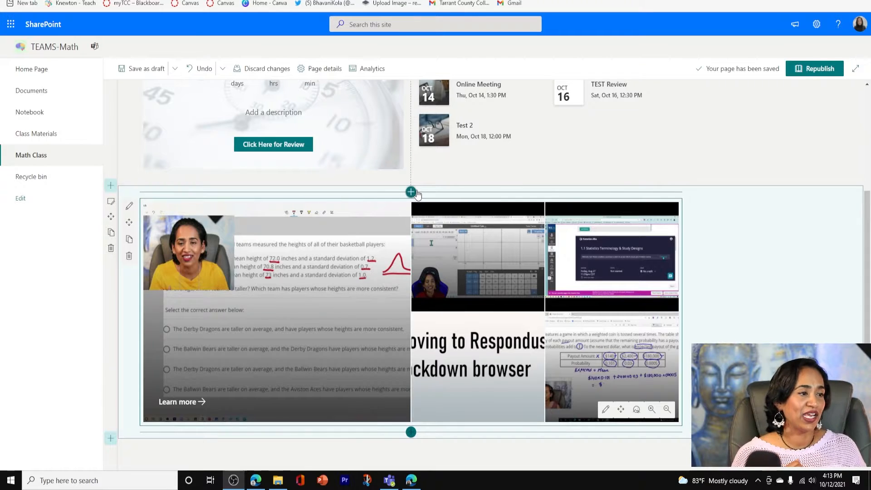
click(411, 193)
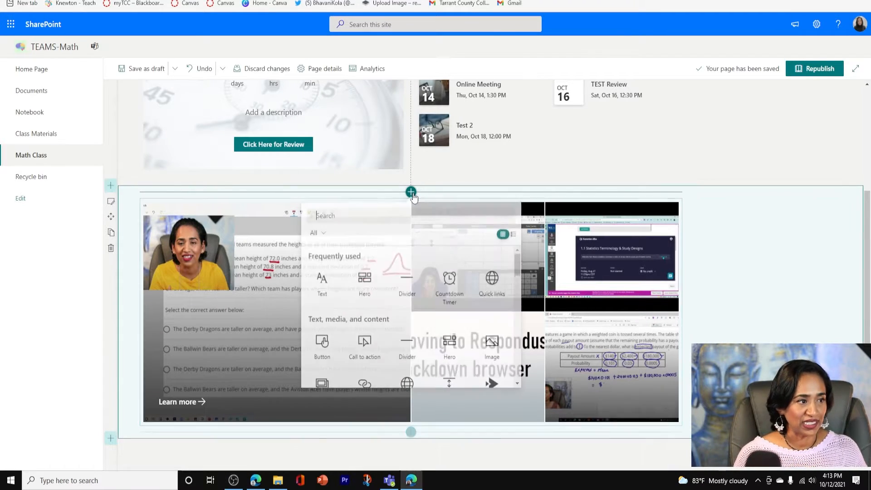
click(329, 289)
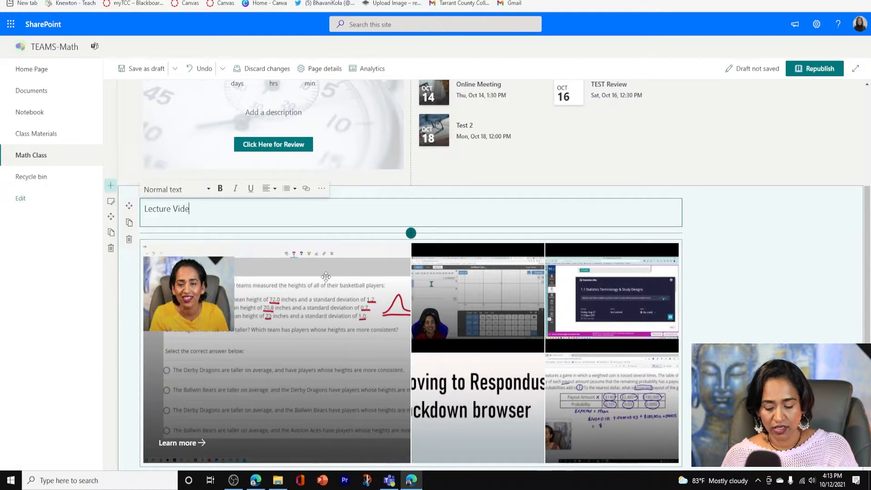
Format the "Lecture Videos" text as Heading 1 and center it
click(208, 189)
click(177, 229)
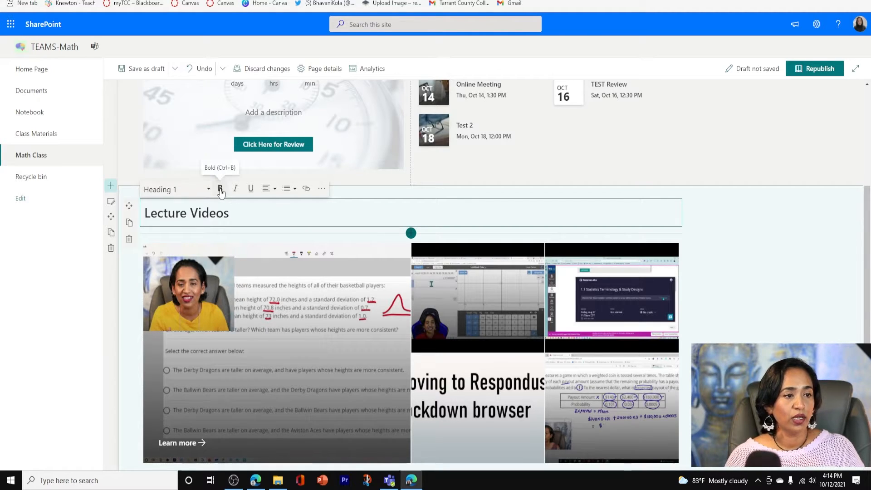
click(272, 193)
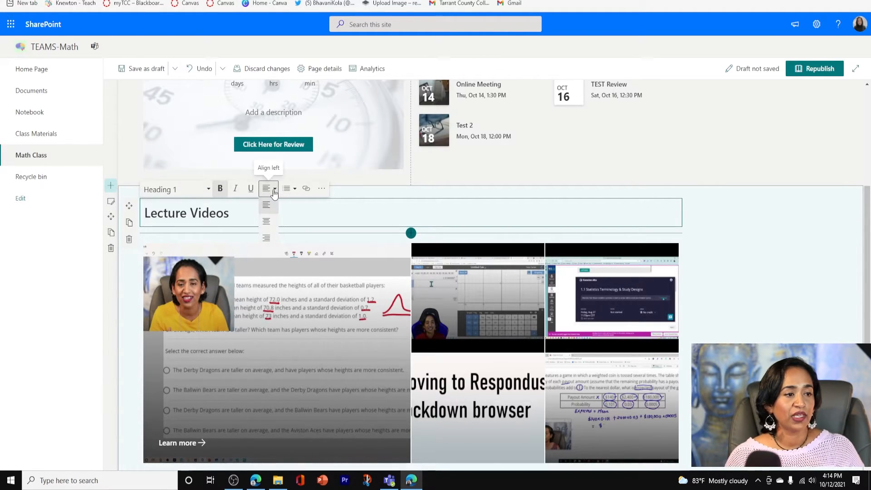
click(267, 217)
click(792, 274)
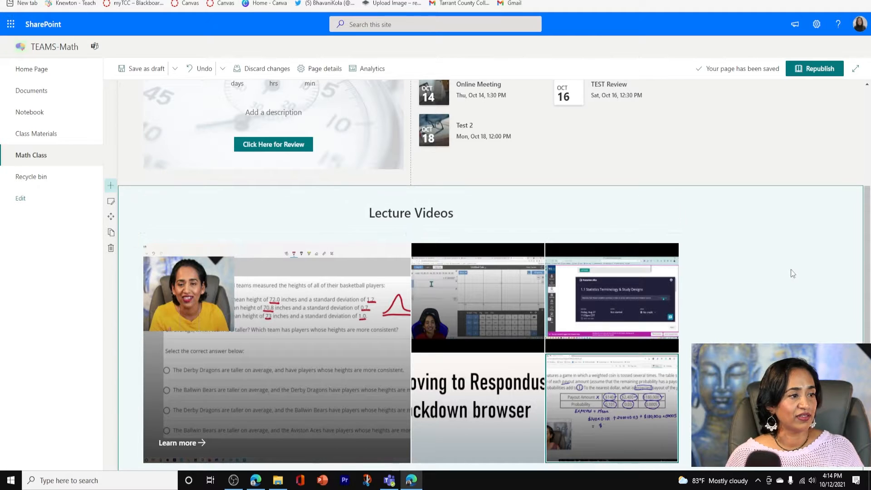
Add a two-column section directly below the Lecture Videos section
scroll(499, 272, down, 3)
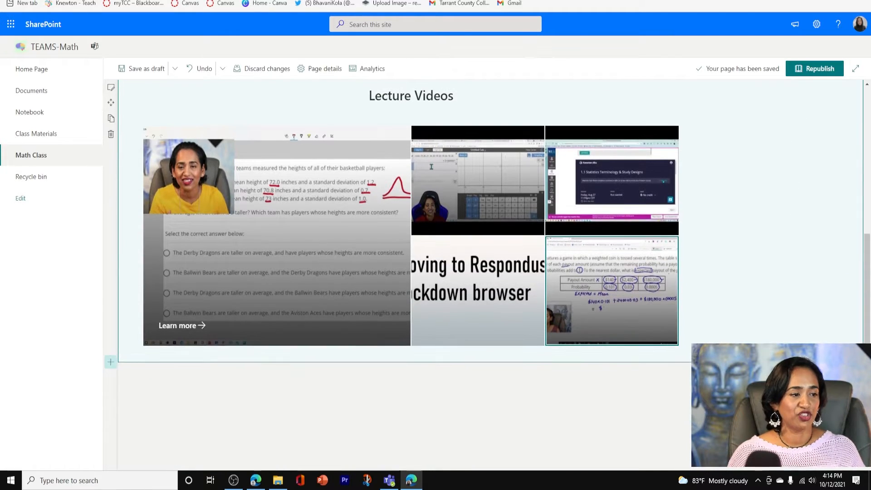
scroll(499, 272, up, 5)
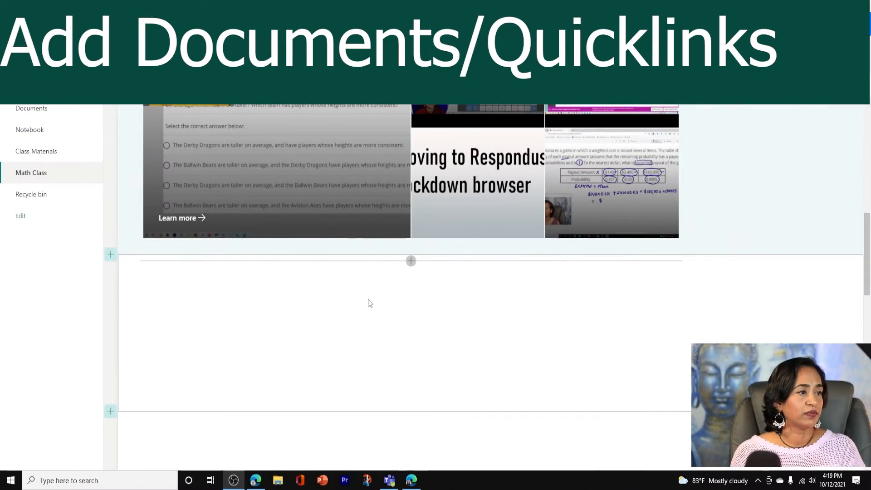
scroll(369, 301, down, 1)
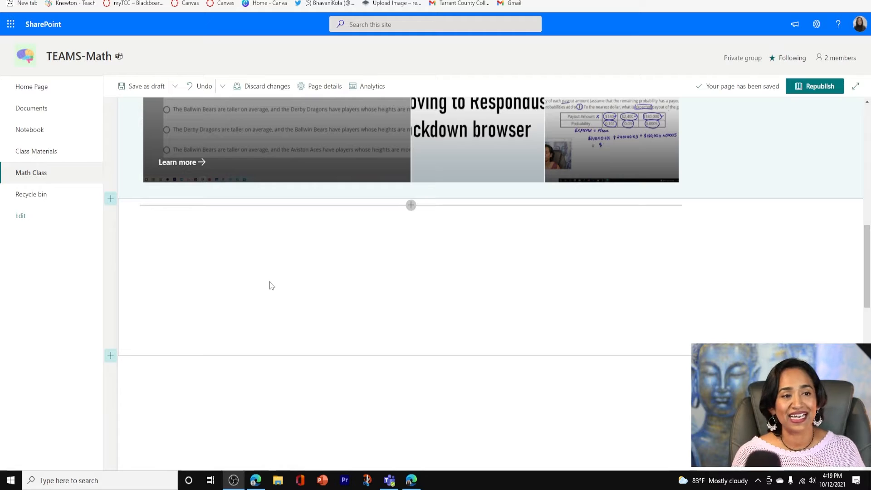
click(111, 199)
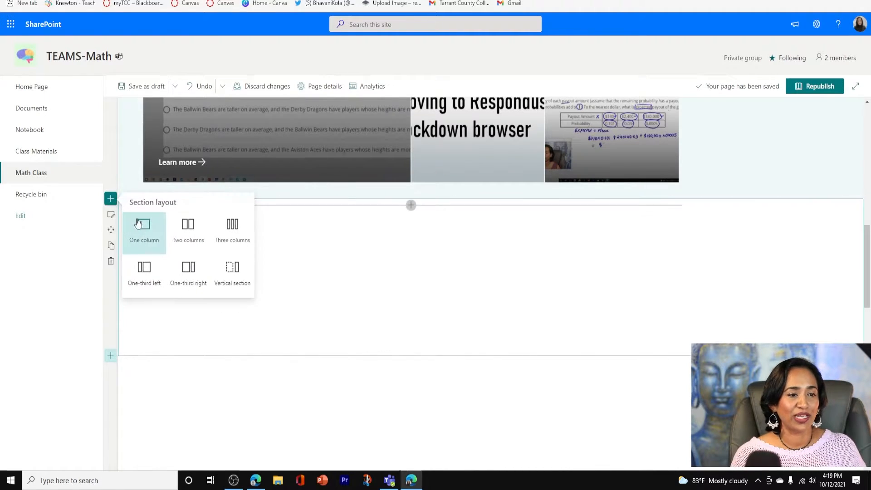
click(189, 232)
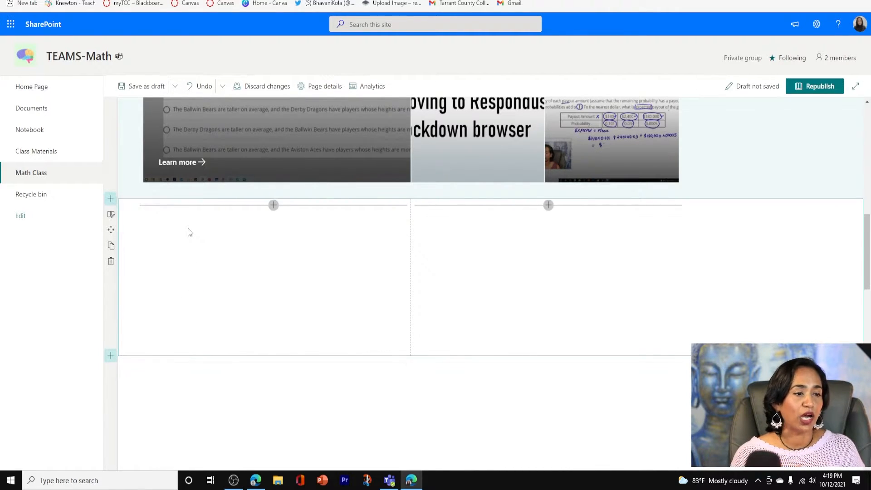
Place a Document library web part in the new section's first column and show the Class Materials library in it
click(273, 206)
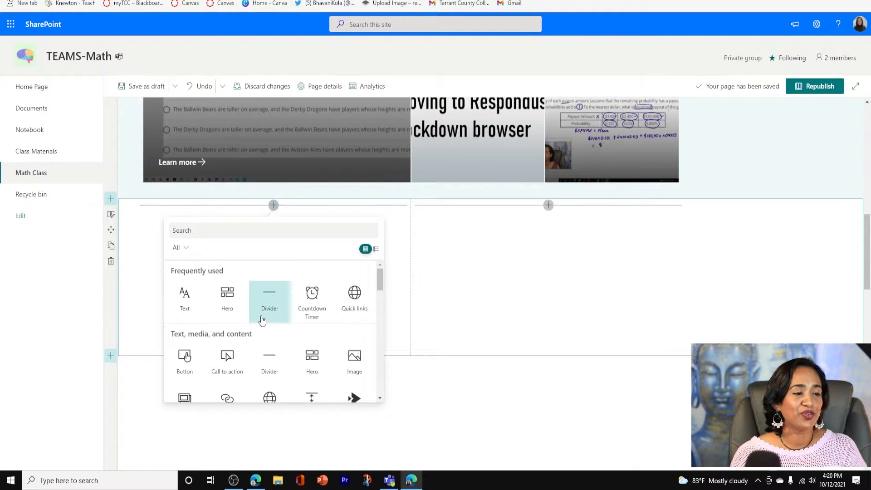
scroll(242, 300, down, 3)
scroll(244, 317, down, 2)
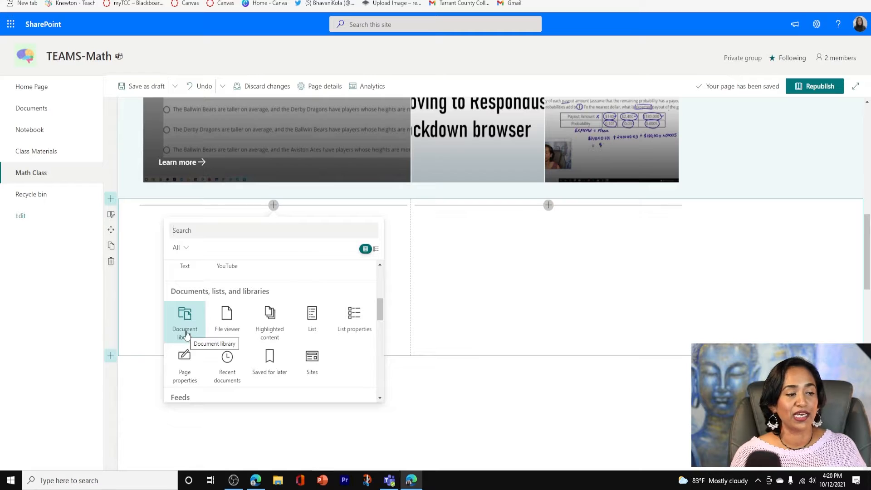
click(185, 322)
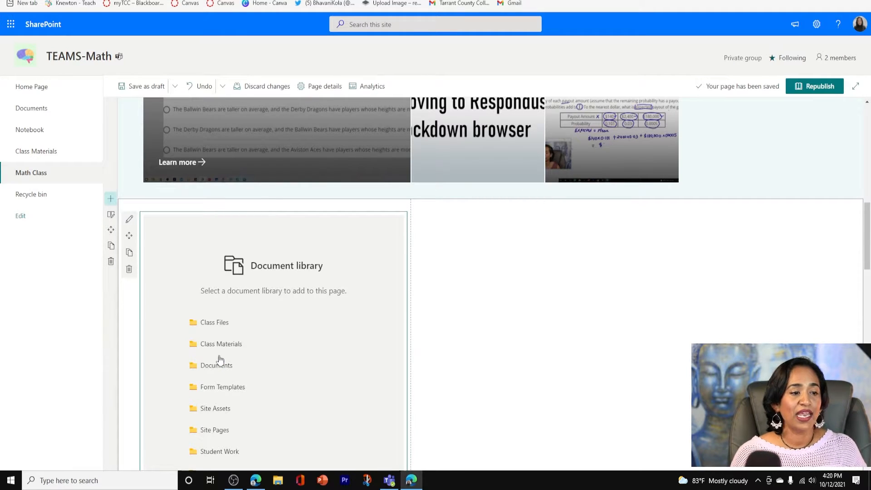
click(222, 344)
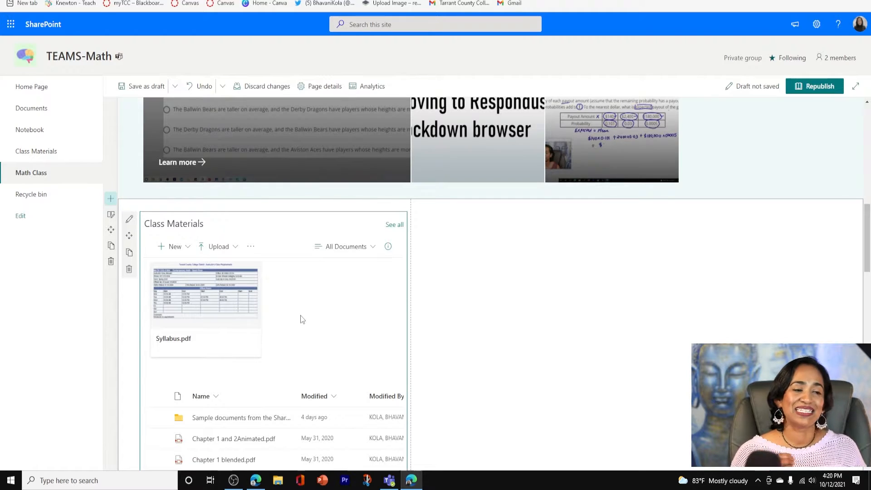
scroll(303, 319, down, 4)
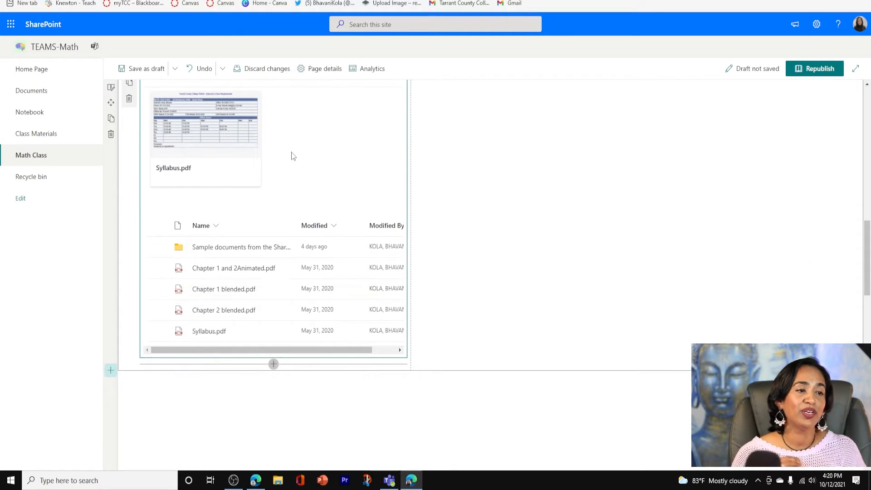
scroll(290, 247, up, 4)
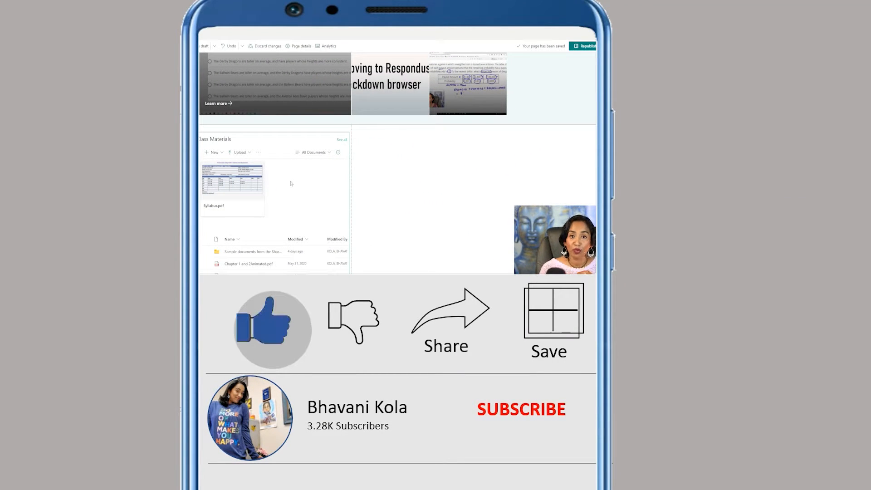
Add a Quick links web part to the second column, beside the Class Materials library
mouse_move(432, 144)
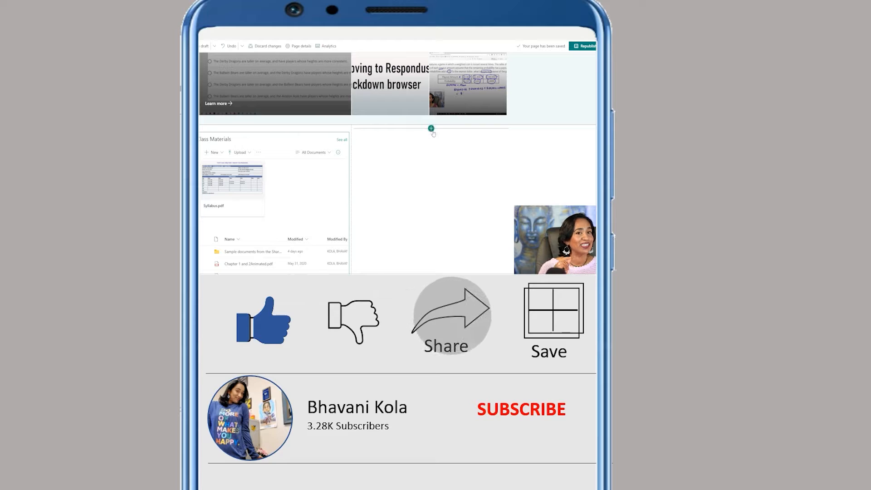
click(431, 129)
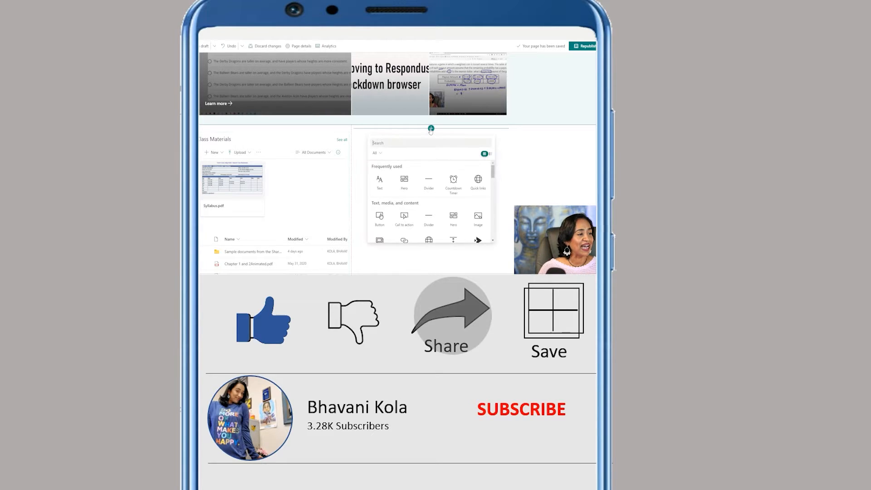
scroll(443, 181, down, 2)
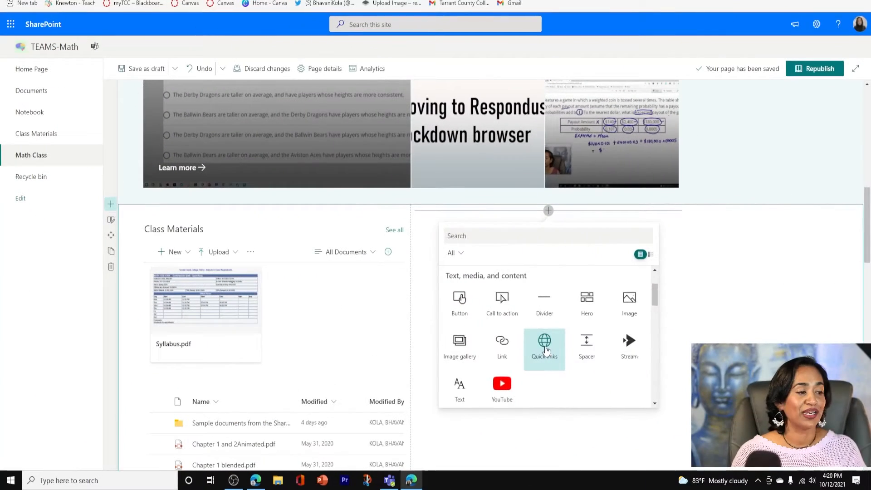
click(429, 208)
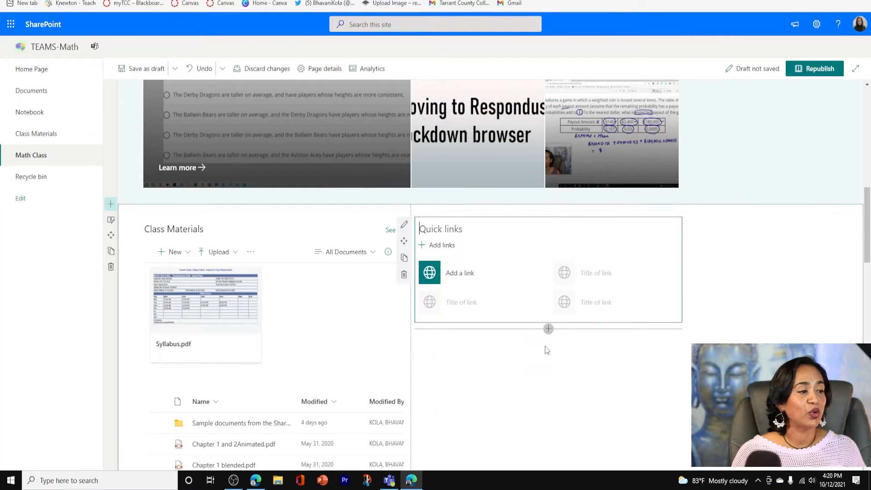
Add links to Chapter 1 and 2Animated.pdf, Chapter 1 blended.pdf and Chapter 2 blended.pdf from the site's Class Materials library
click(461, 274)
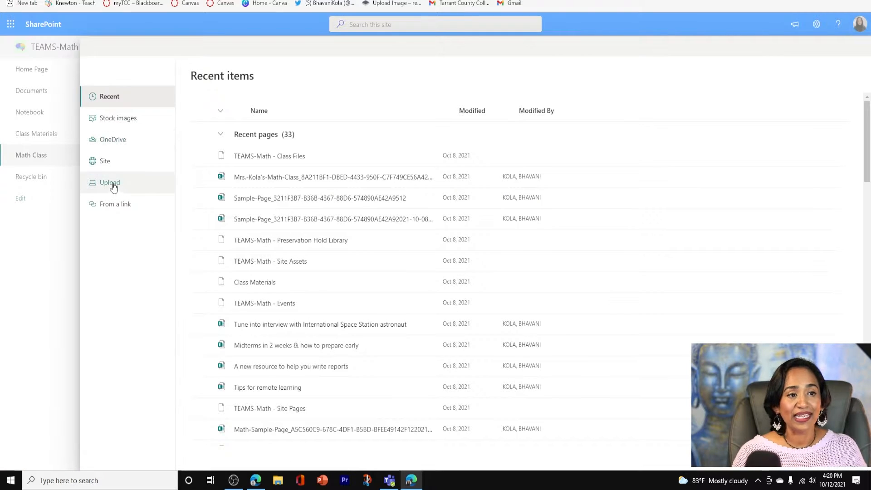
click(105, 162)
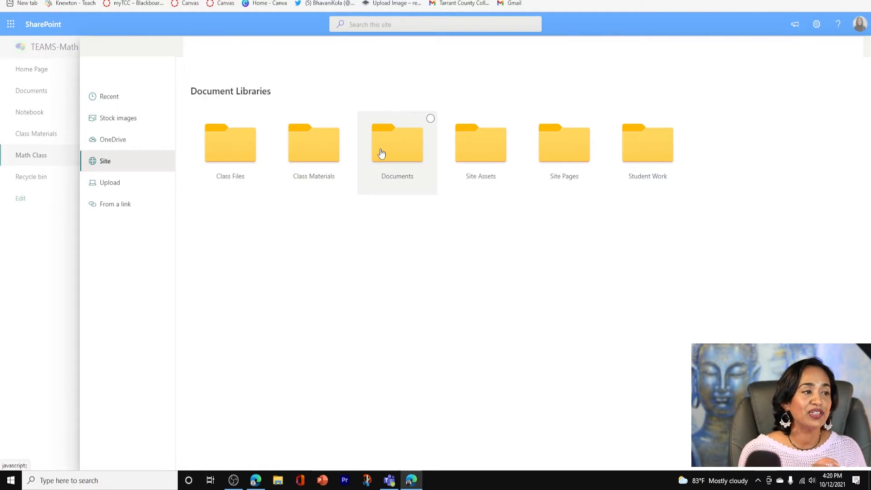
click(323, 157)
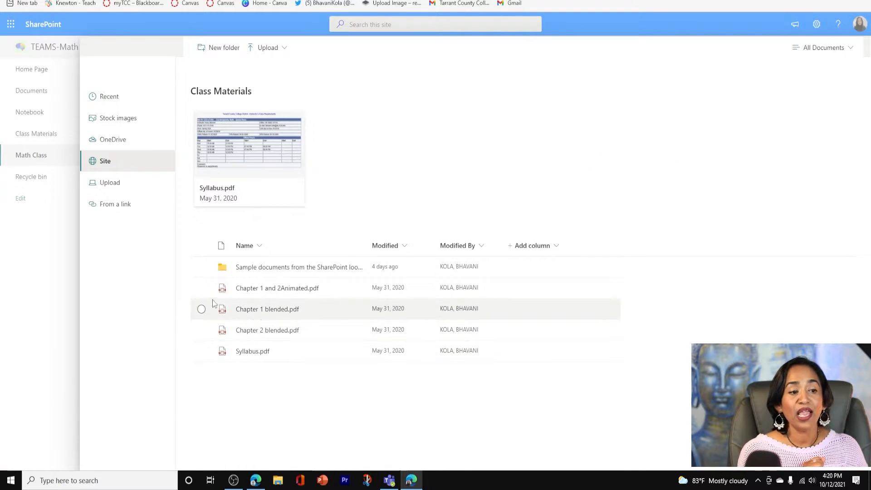
click(202, 289)
click(202, 310)
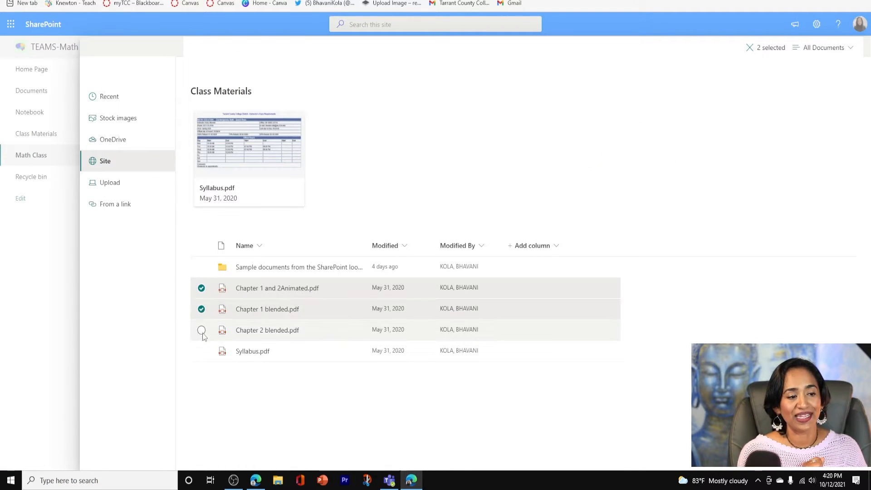
click(201, 331)
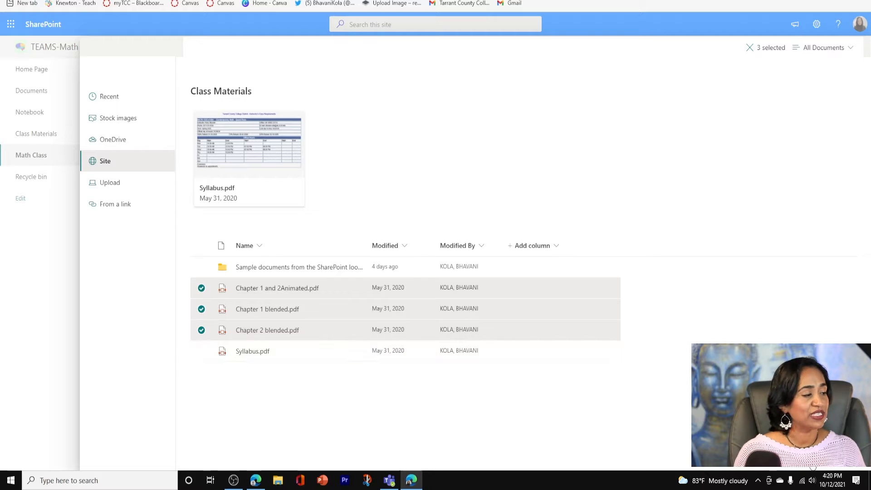
click(810, 468)
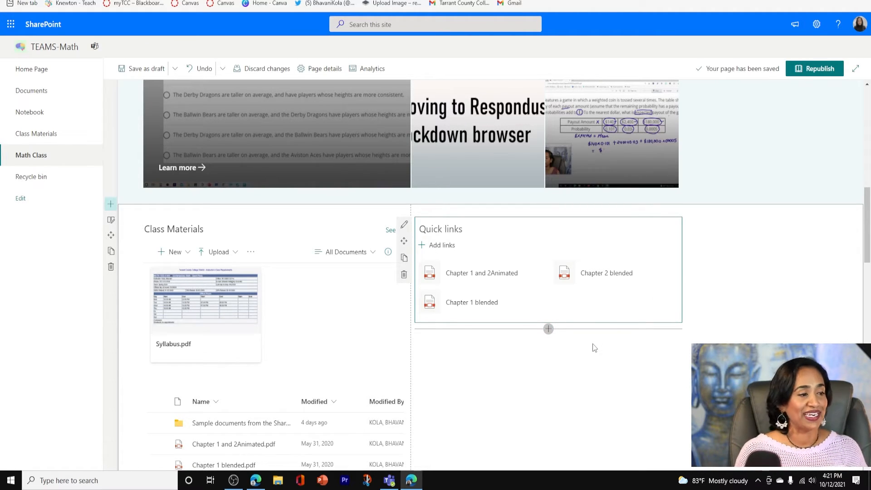
Switch the Quick links web part to the Filmstrip layout and title it "Notes for Test 2"
click(403, 225)
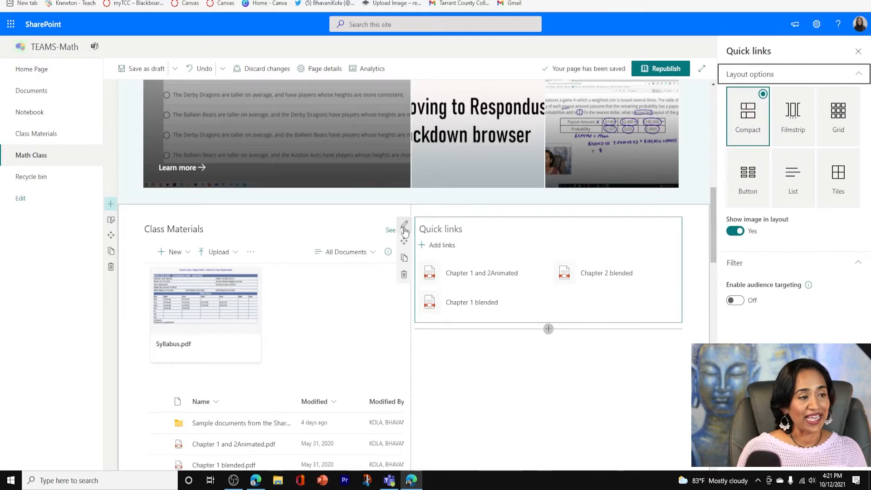
click(797, 117)
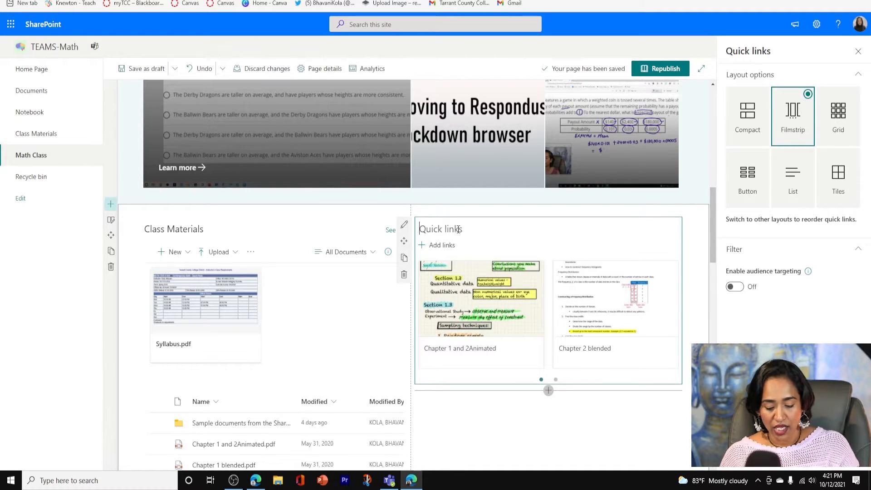
text(Notes fo)
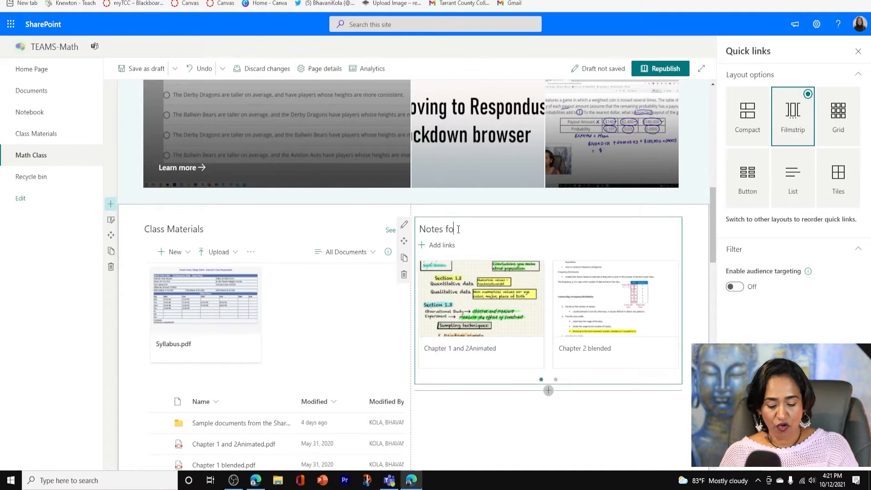
text(r Test 2)
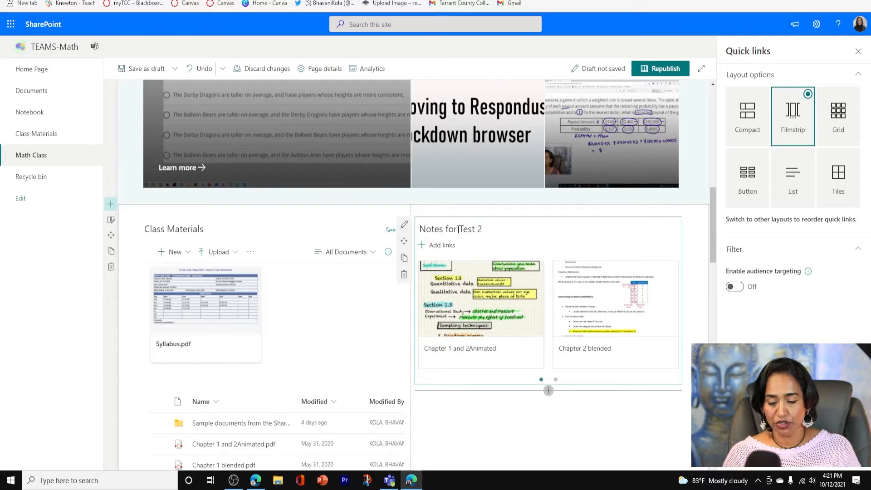
click(861, 55)
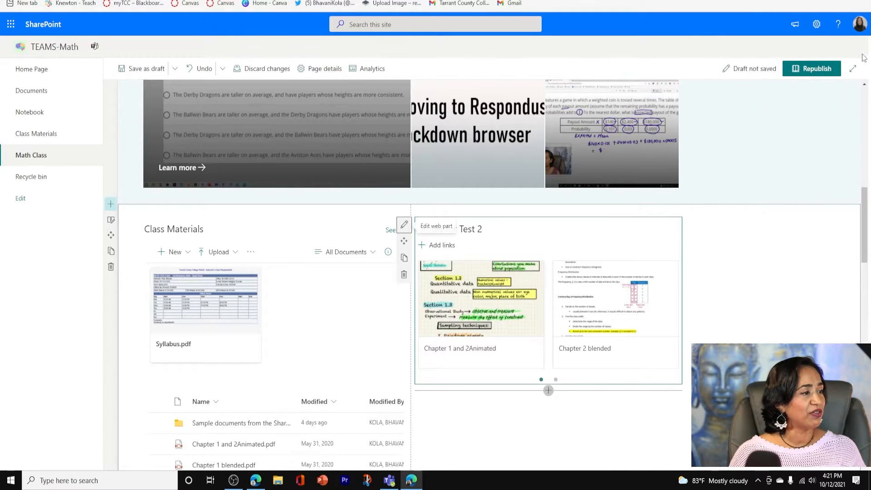
Apply the light grey background shading to the section holding Class Materials and Notes for Test 2
click(115, 222)
click(776, 246)
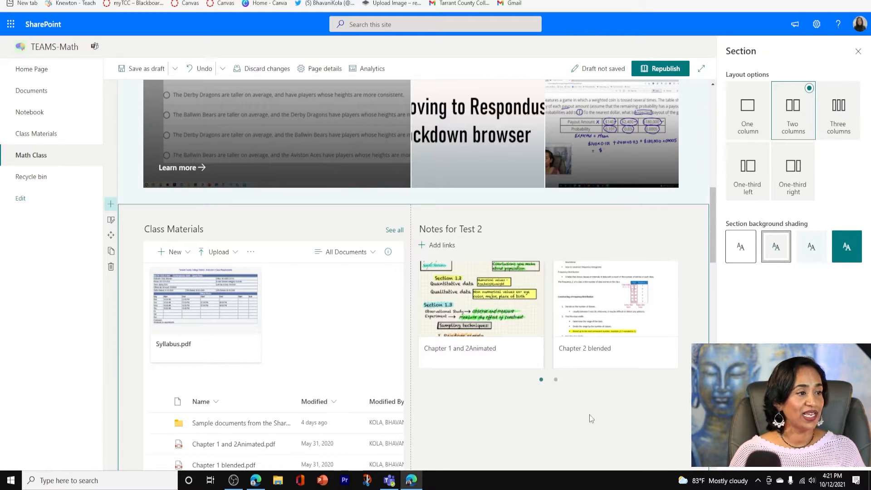
click(857, 51)
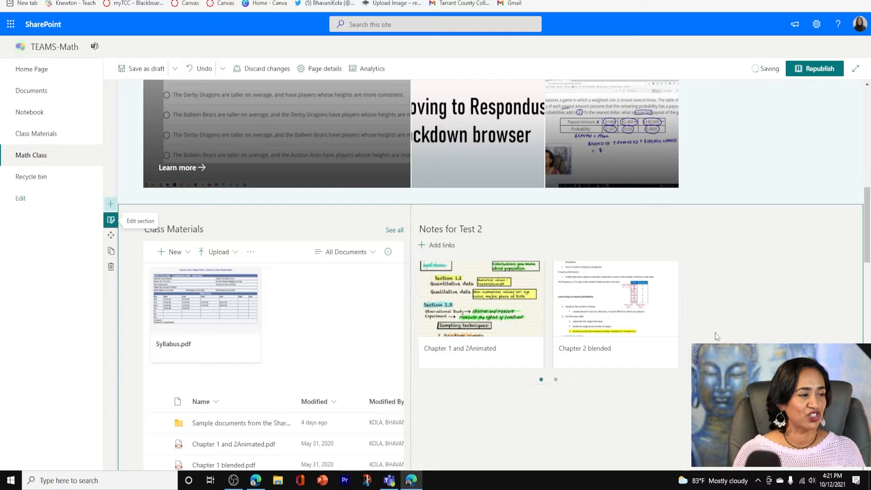
Add a one-column section directly below the Class Materials section
scroll(717, 336, down, 1)
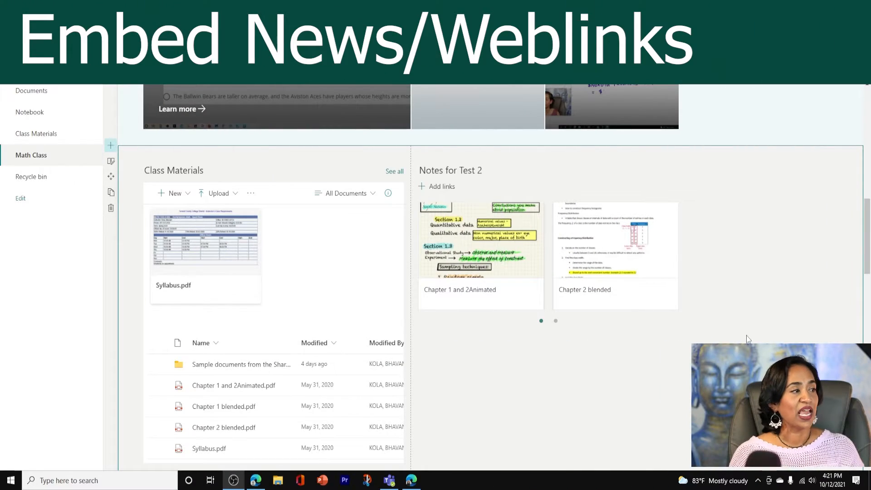
scroll(747, 336, down, 4)
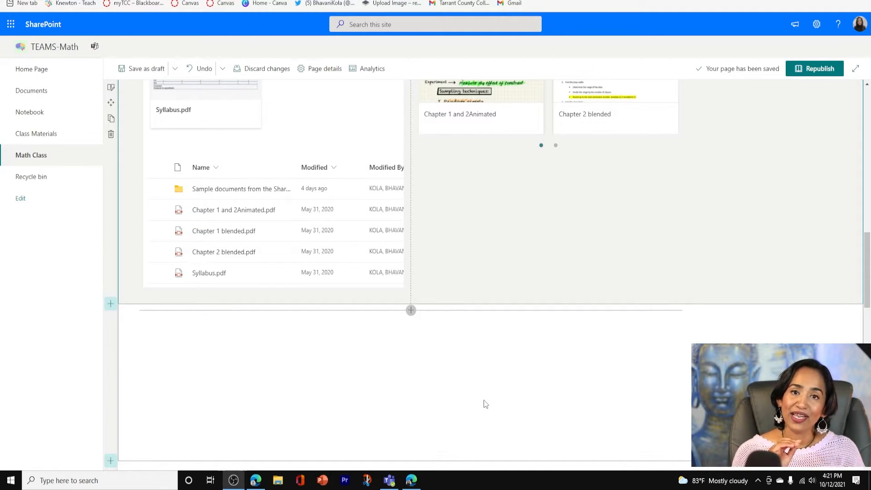
click(111, 304)
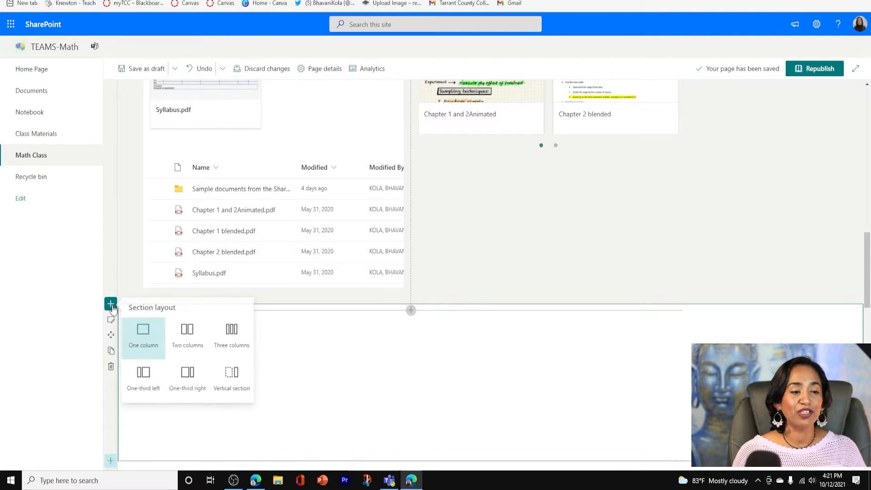
click(149, 335)
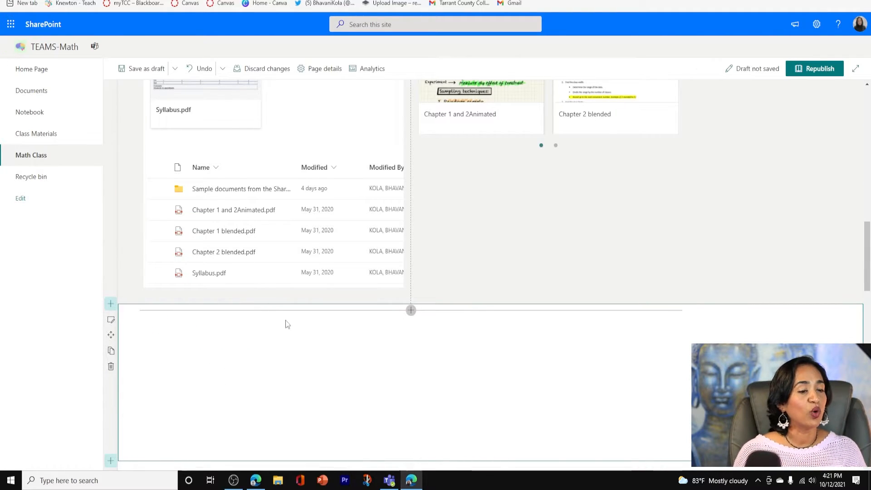
Place a News web part in the new one-column section and republish the page
scroll(412, 328, down, 3)
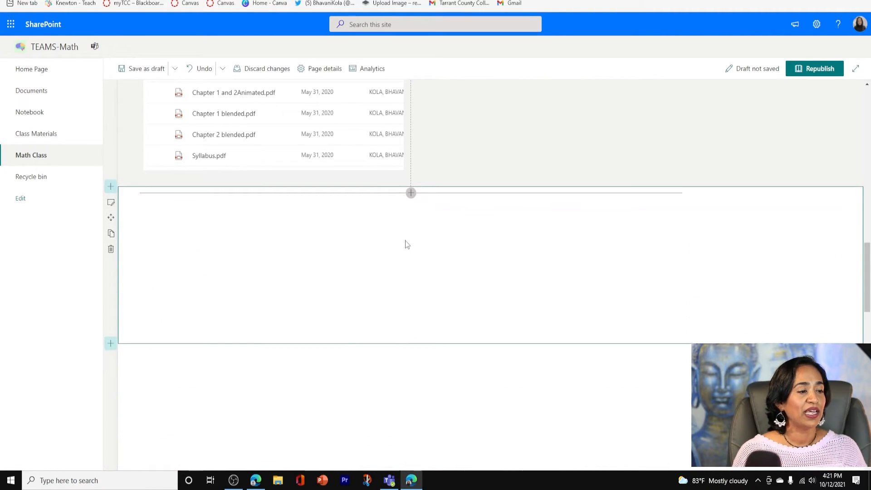
click(410, 194)
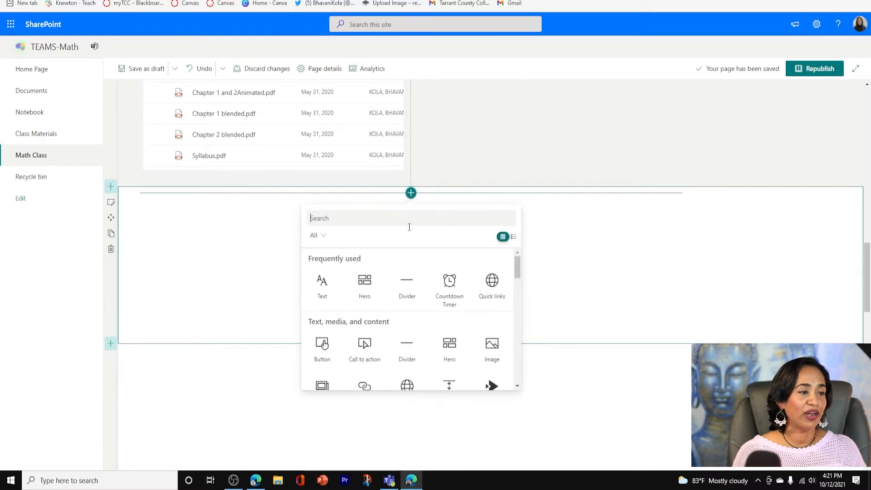
scroll(413, 304, down, 5)
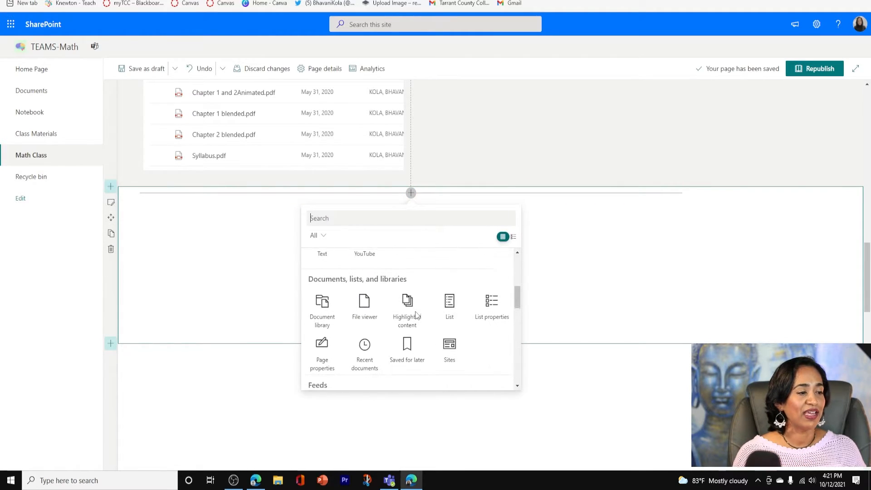
scroll(422, 327, down, 1)
scroll(428, 336, up, 1)
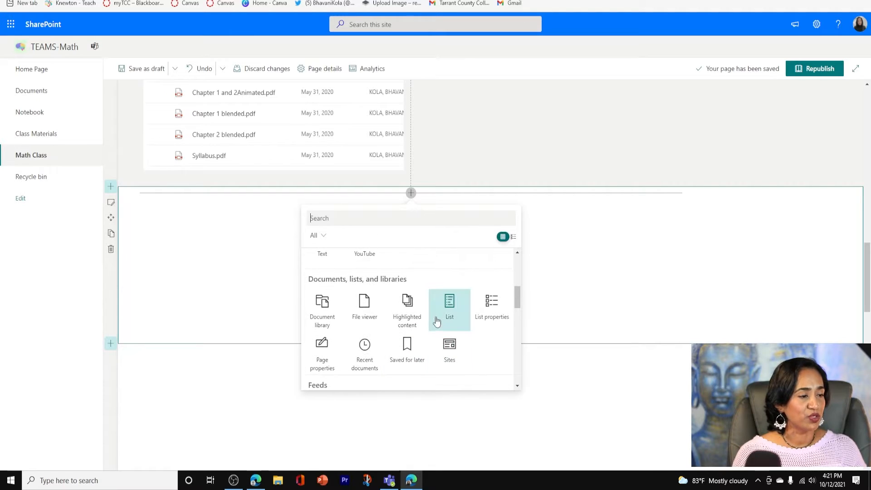
scroll(437, 321, up, 2)
scroll(436, 321, down, 3)
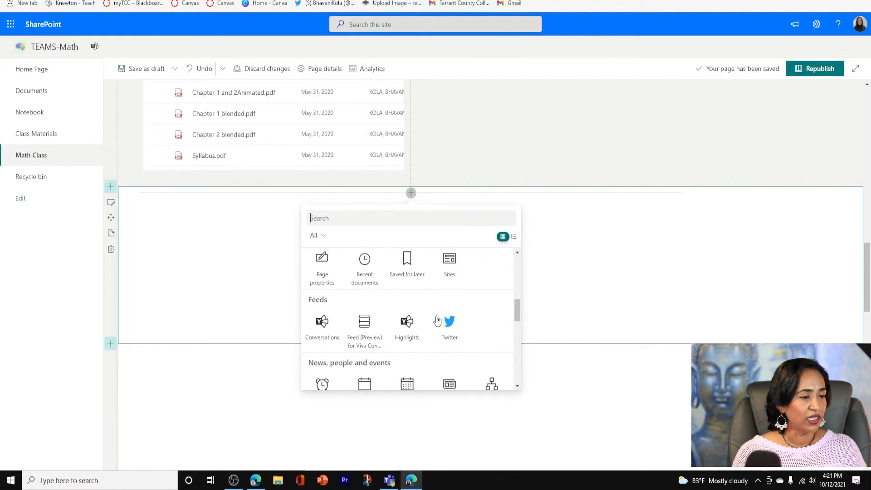
scroll(437, 322, down, 2)
click(447, 323)
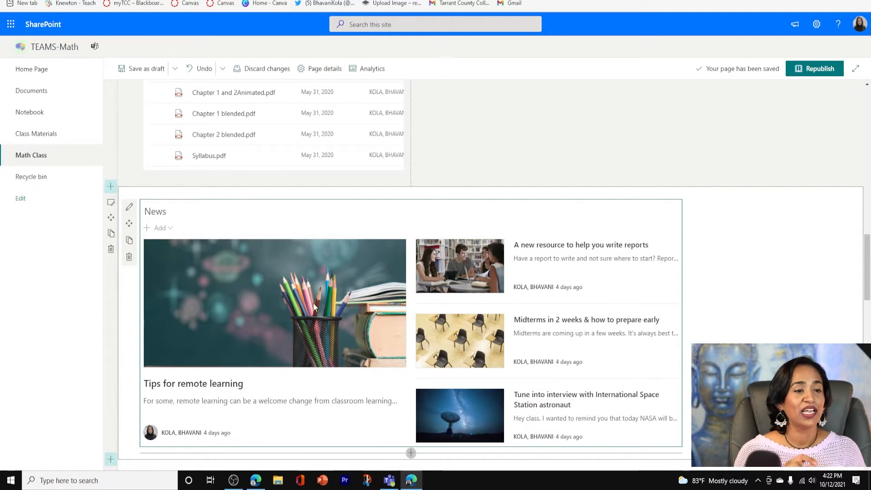
click(818, 69)
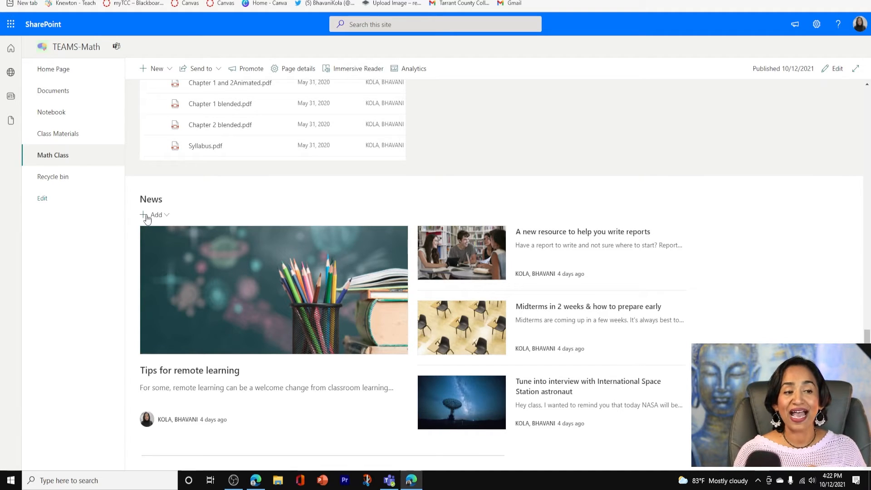
Start a news link in the News web part using the copied Padlet address for the "Thanksgiving picture contest!"
click(147, 218)
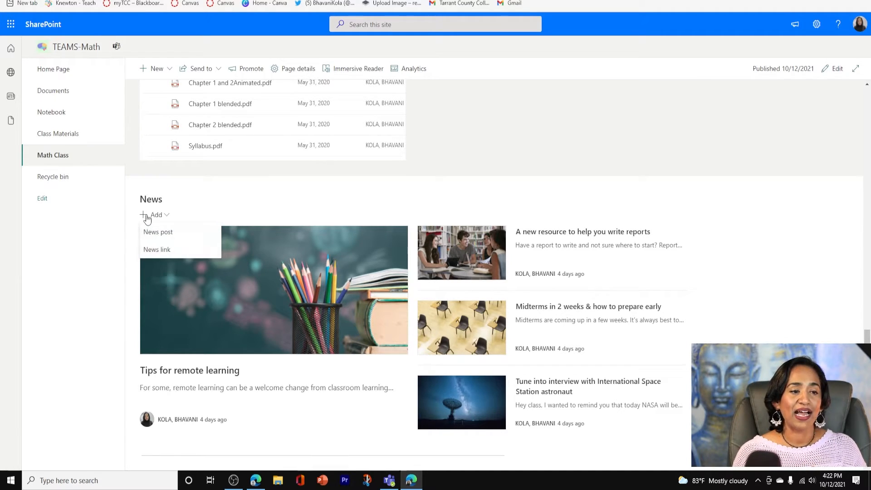
click(164, 255)
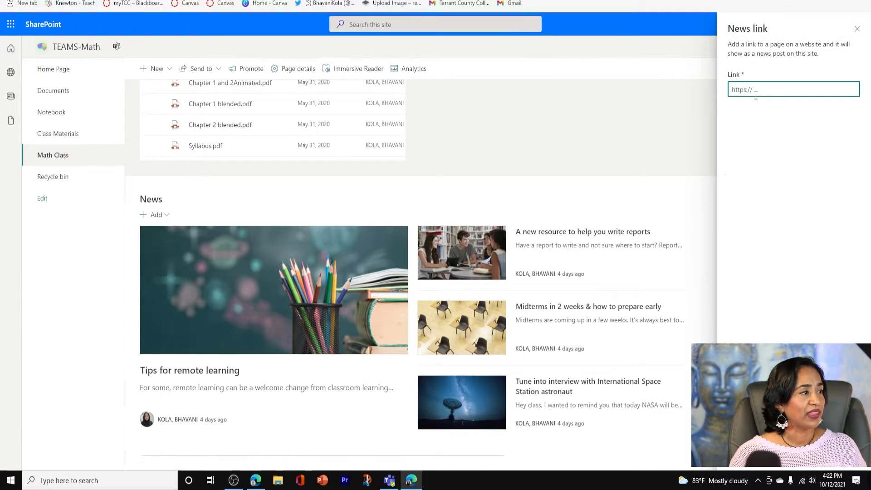
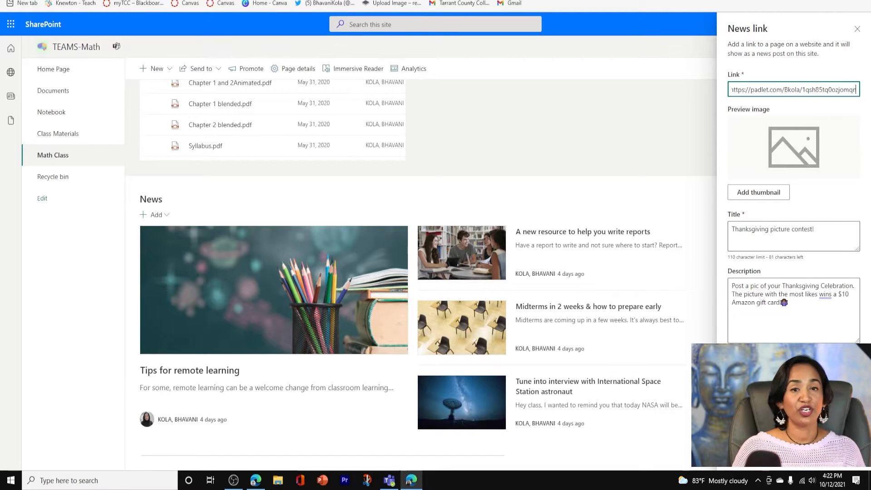
Use the camera lens stock image found under "photo" as the news link's thumbnail and post the Thanksgiving picture contest link
click(778, 194)
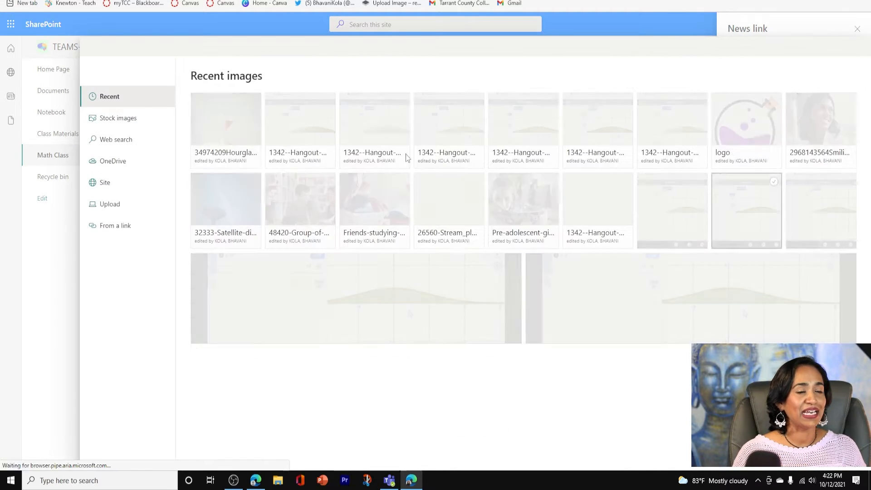
click(132, 119)
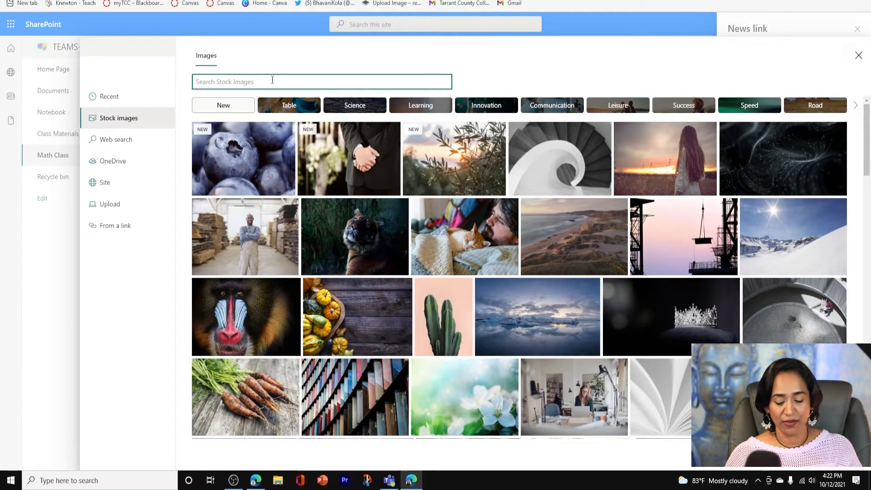
text(photo)
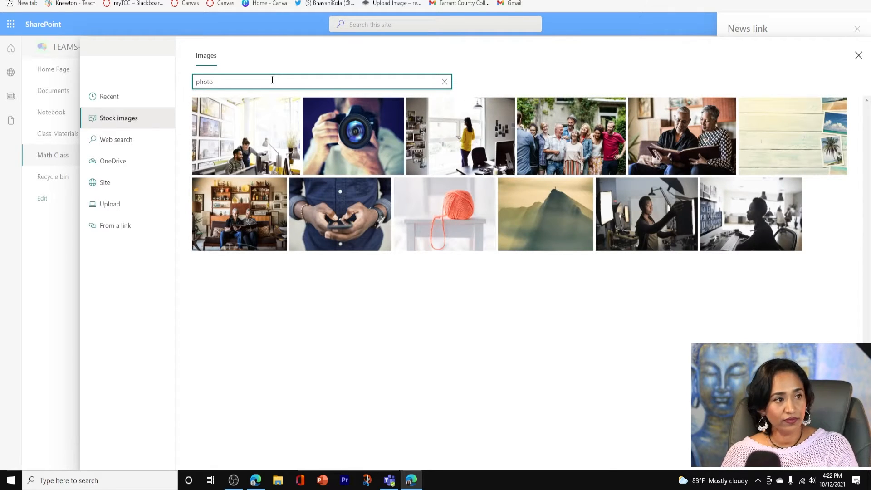
click(355, 131)
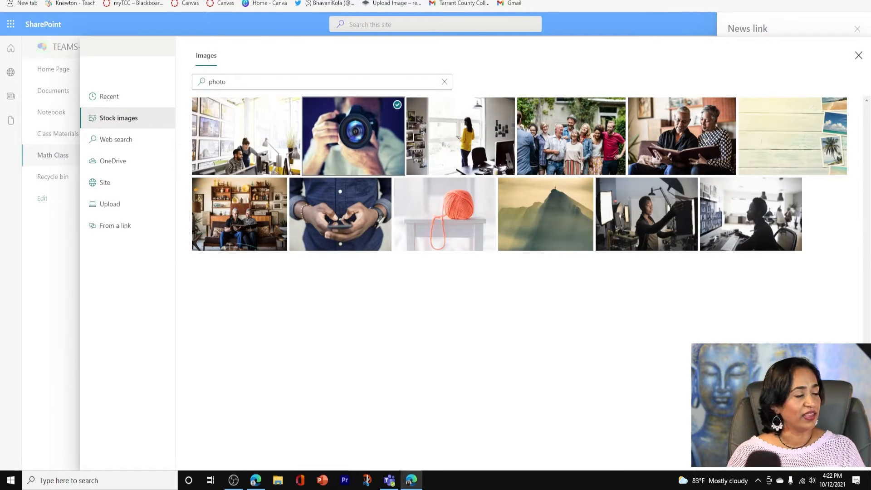
click(772, 459)
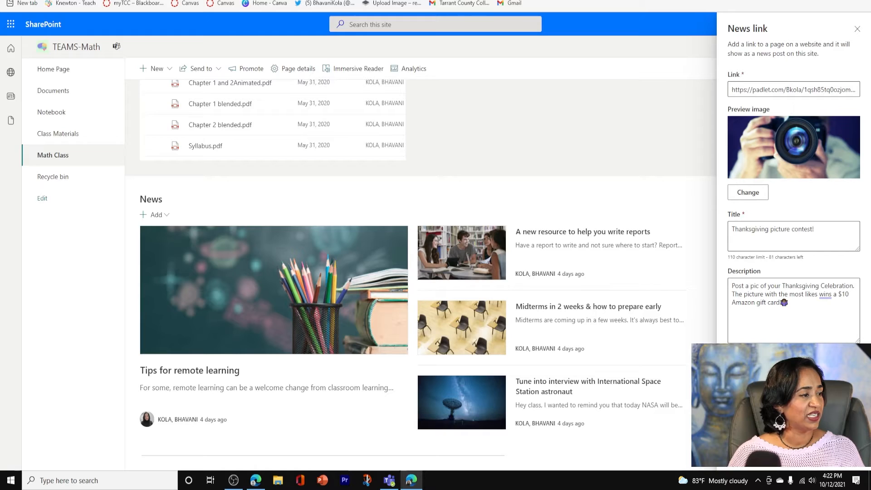
click(746, 362)
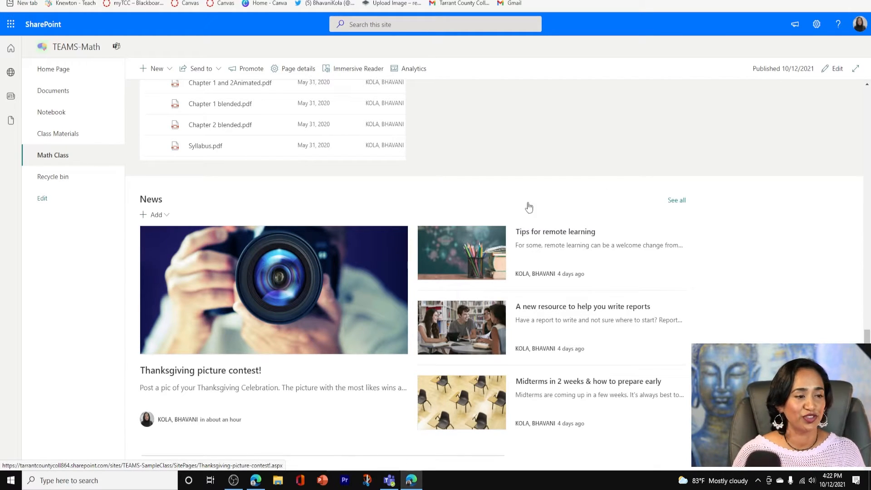
Put the Math Class page in edit mode and open the News web part's settings
click(835, 68)
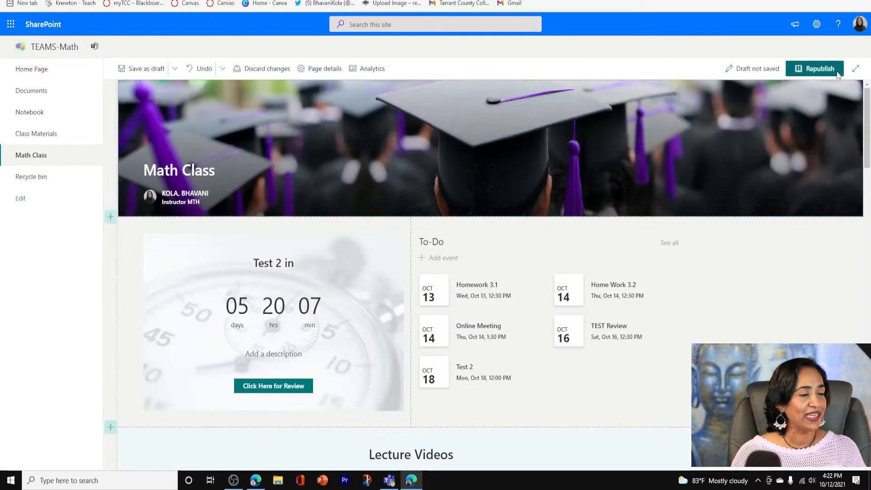
scroll(603, 254, down, 10)
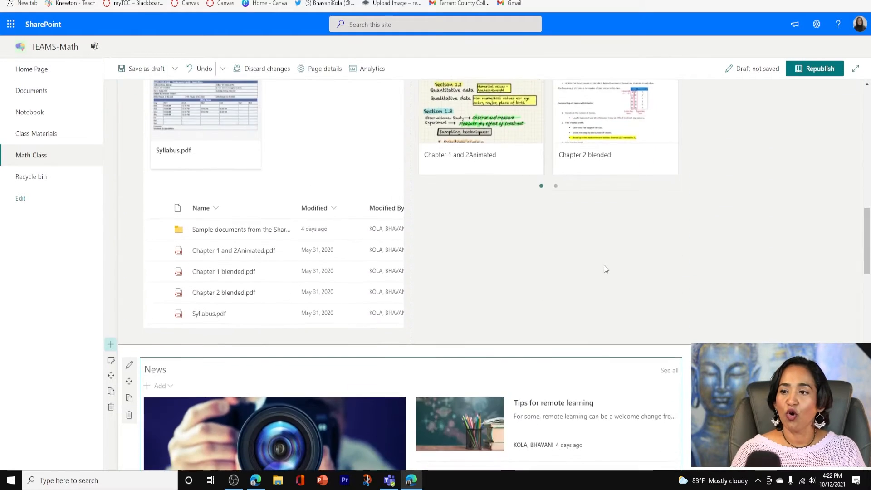
scroll(604, 265, down, 6)
scroll(345, 264, up, 3)
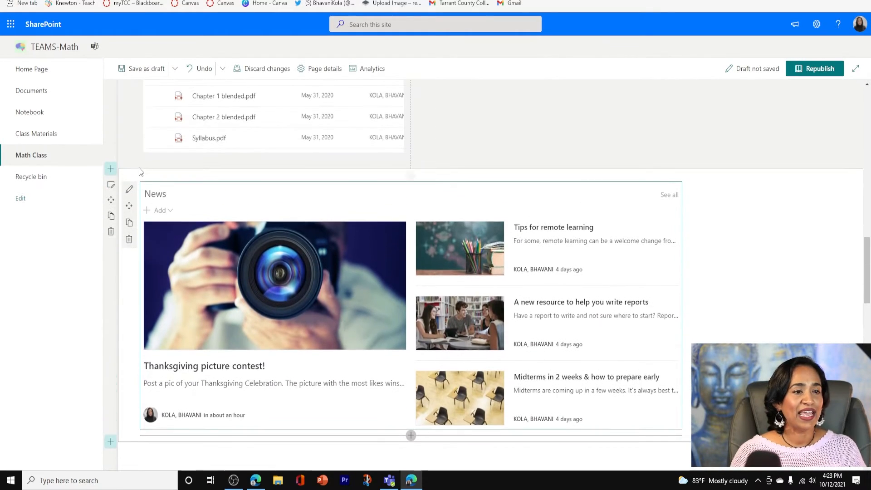
click(130, 194)
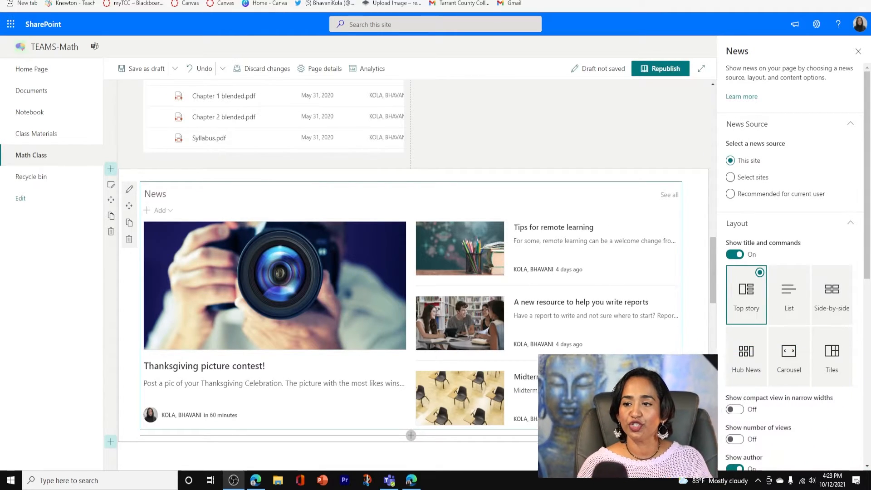
Try the Side-by-side, Hub News and Carousel layouts for the News web part, return to Top story and close its settings
click(794, 302)
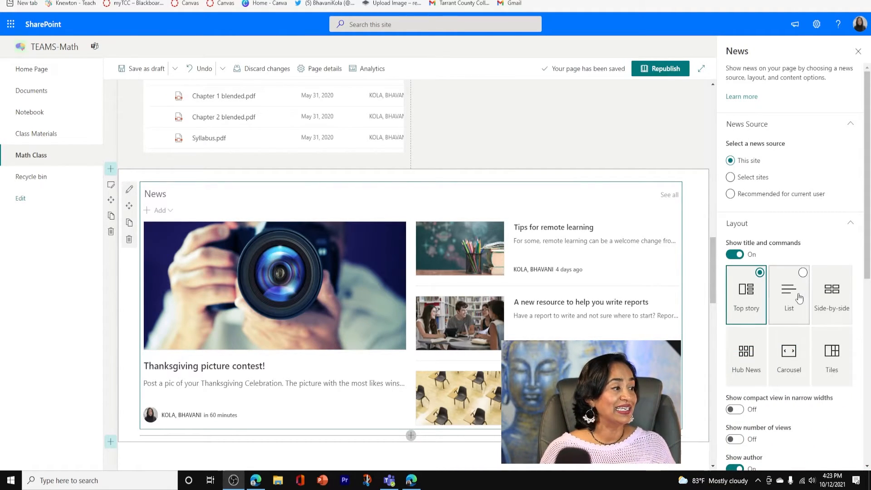
click(832, 293)
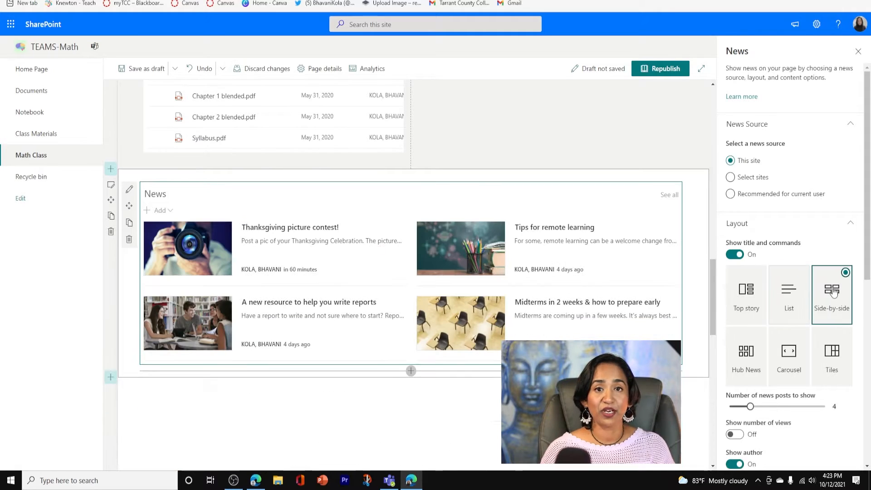
click(756, 358)
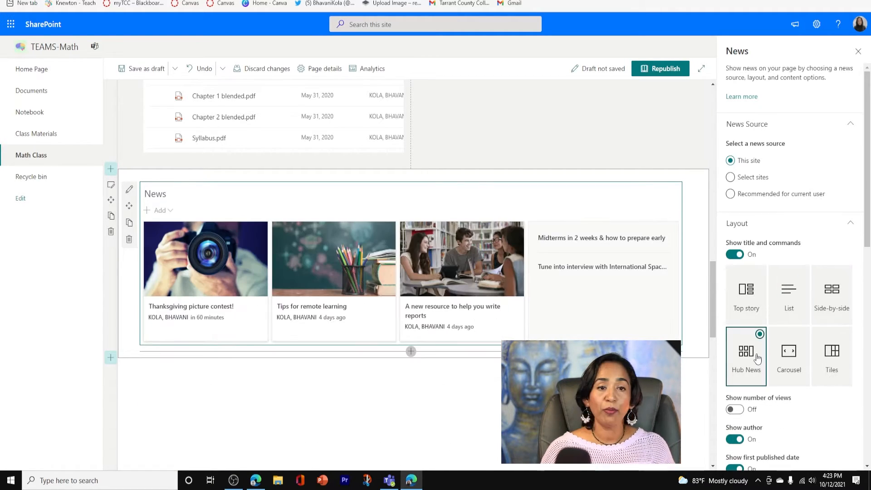
click(786, 365)
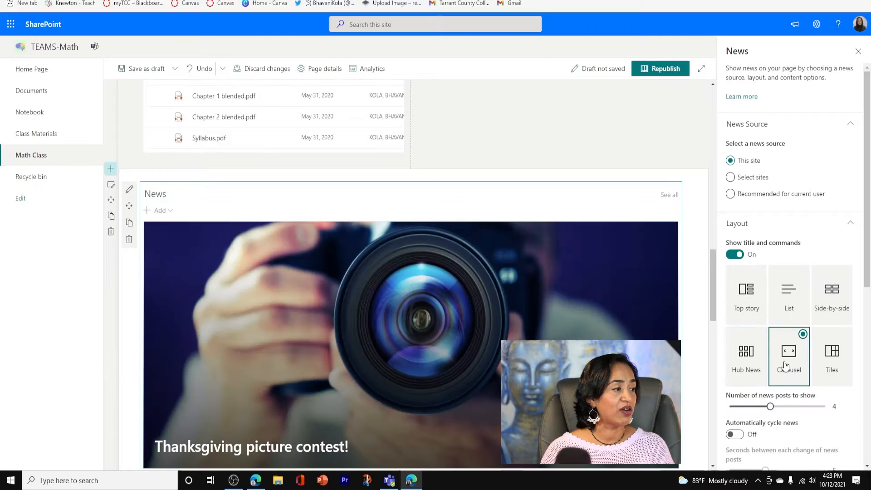
click(753, 307)
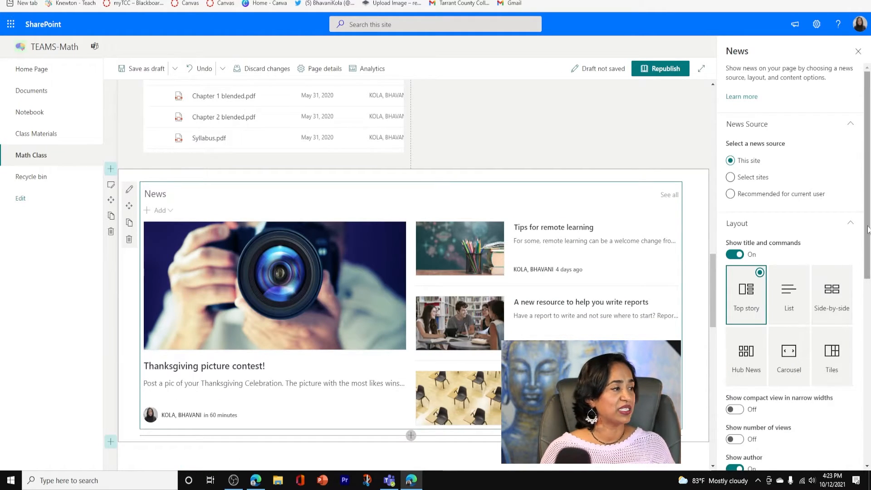
drag(868, 243, 868, 324)
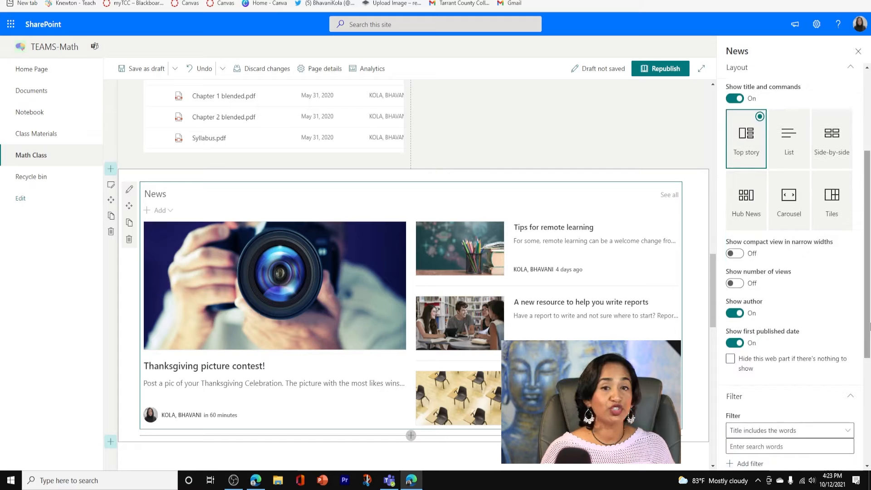
scroll(795, 343, down, 5)
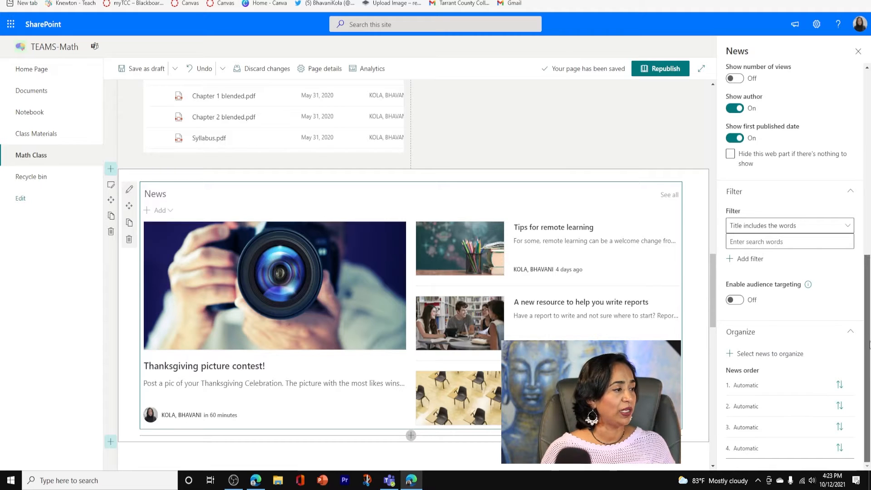
drag(868, 309, 863, 85)
click(858, 52)
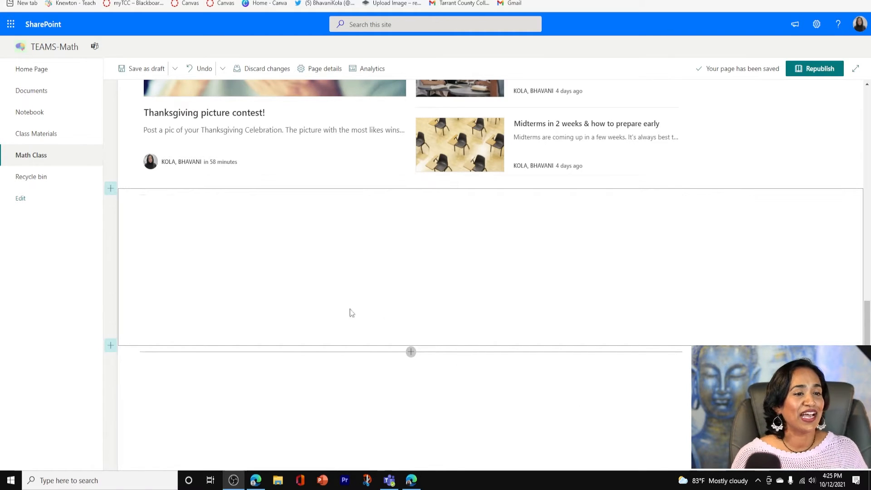
Add a one-column section directly below the News section and place a Hero web part in it
click(111, 187)
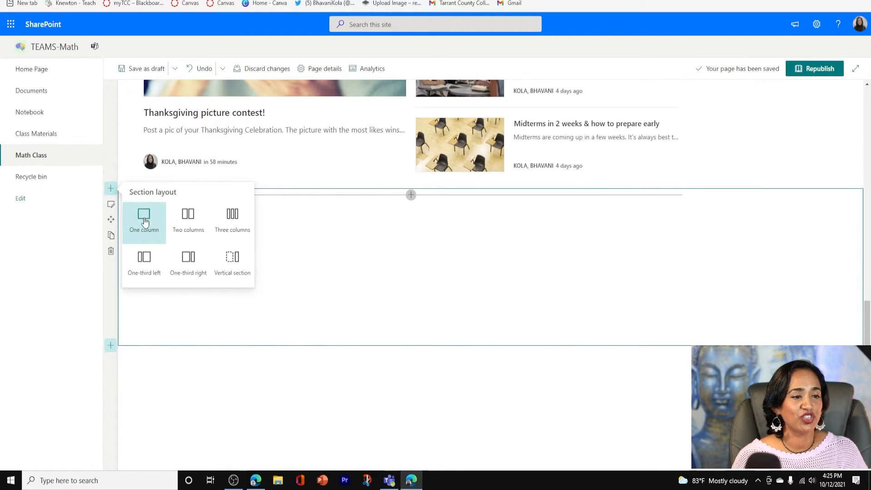
click(142, 219)
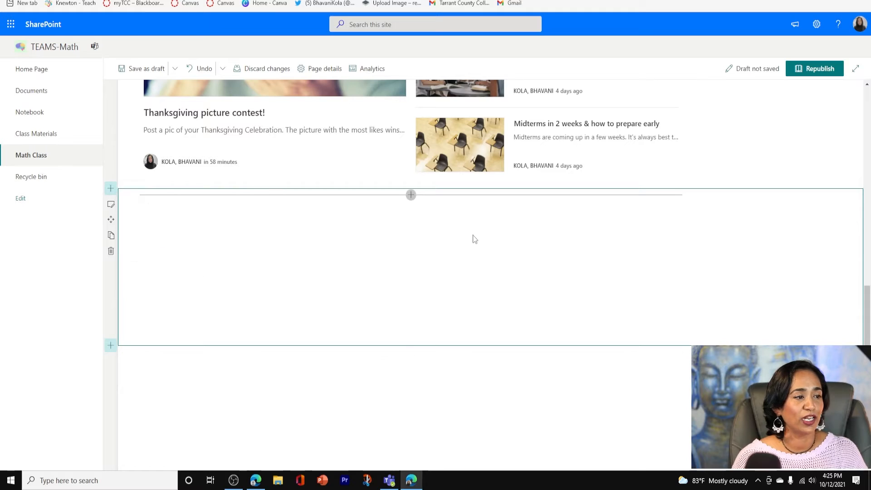
click(411, 197)
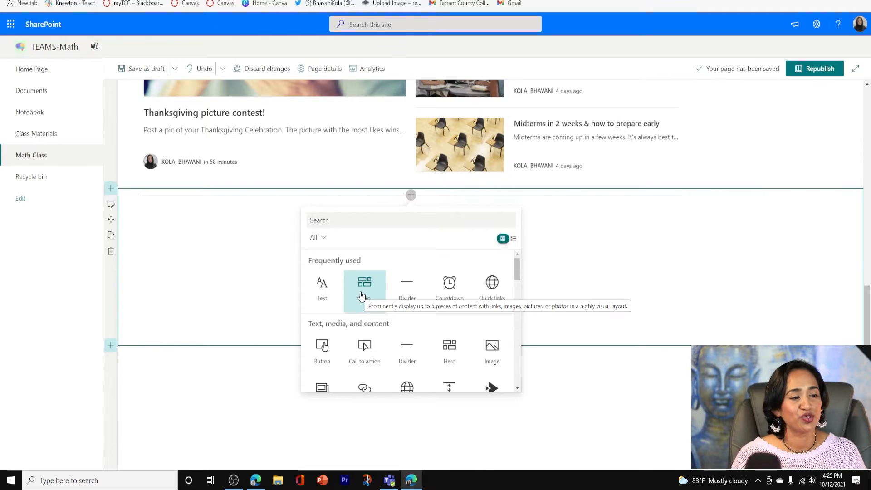
scroll(519, 276, down, 1)
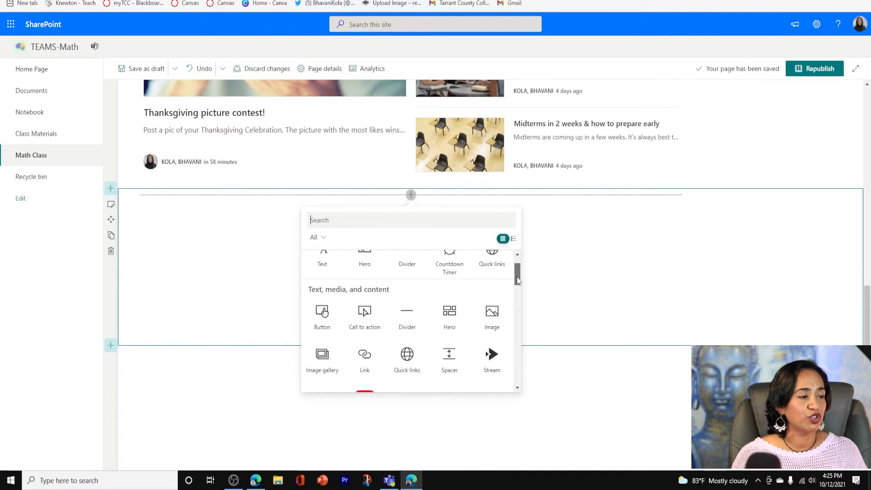
mouse_move(516, 274)
mouse_down()
mouse_move(522, 361)
mouse_move(522, 259)
mouse_up()
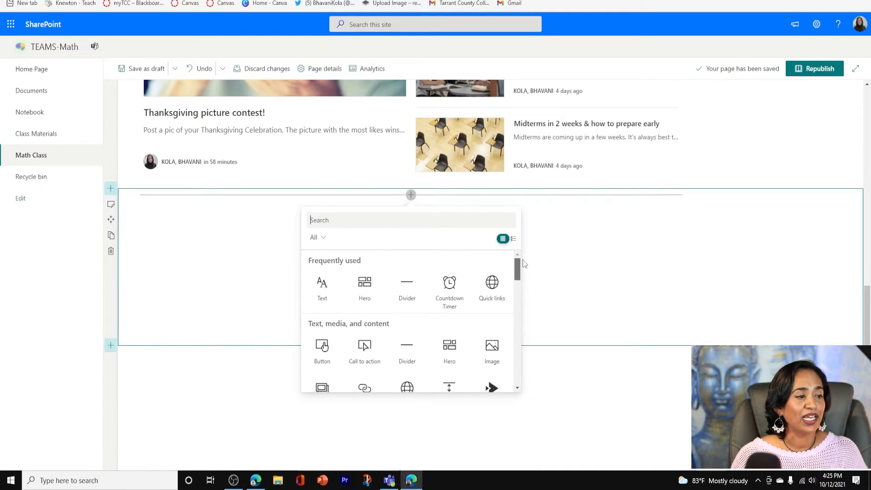
click(371, 297)
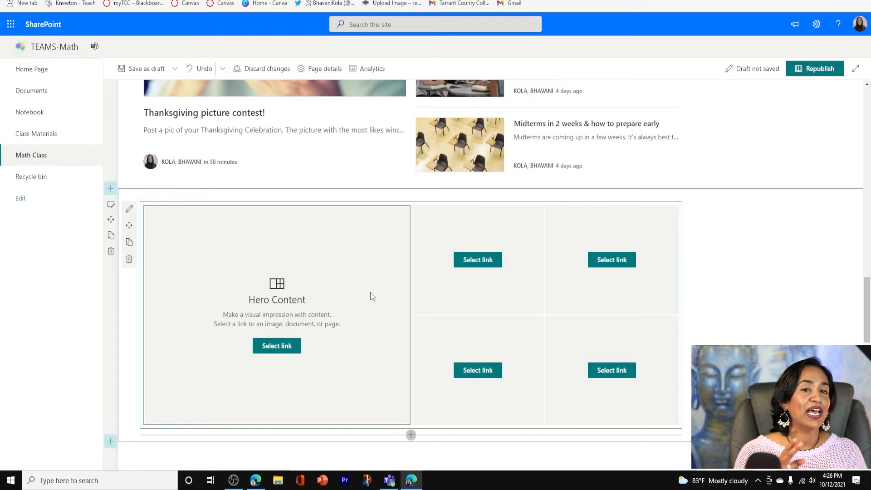
click(130, 210)
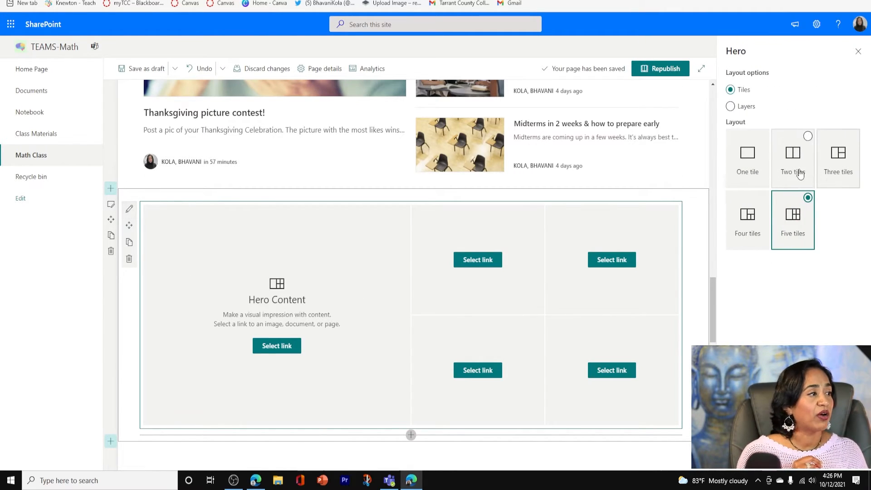
click(798, 170)
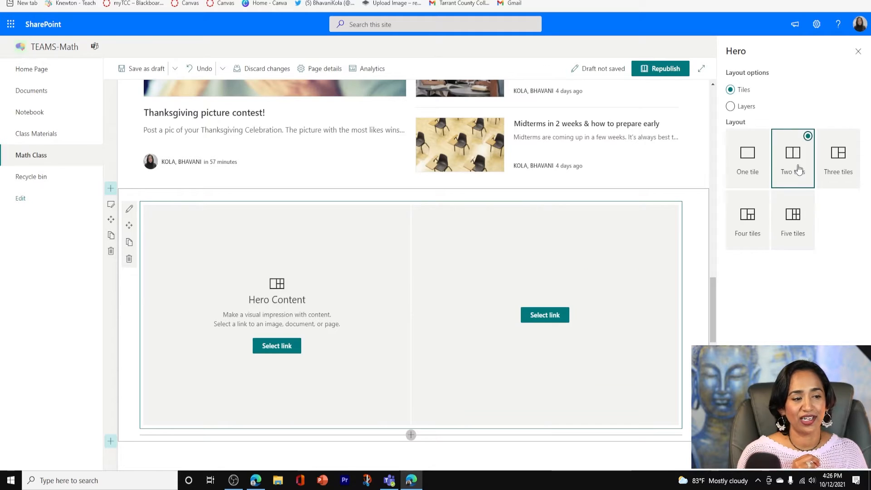
click(286, 348)
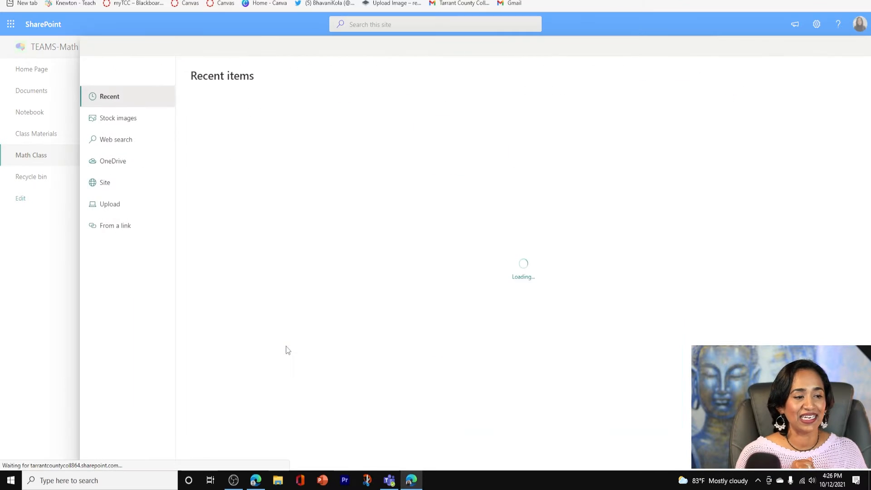
click(123, 226)
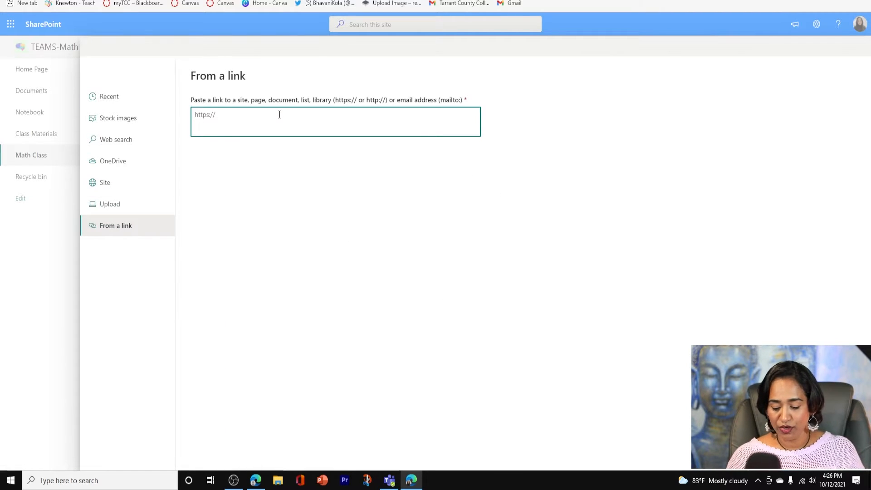
text(https://www.desmos.com/calculator/g96lvtvig2)
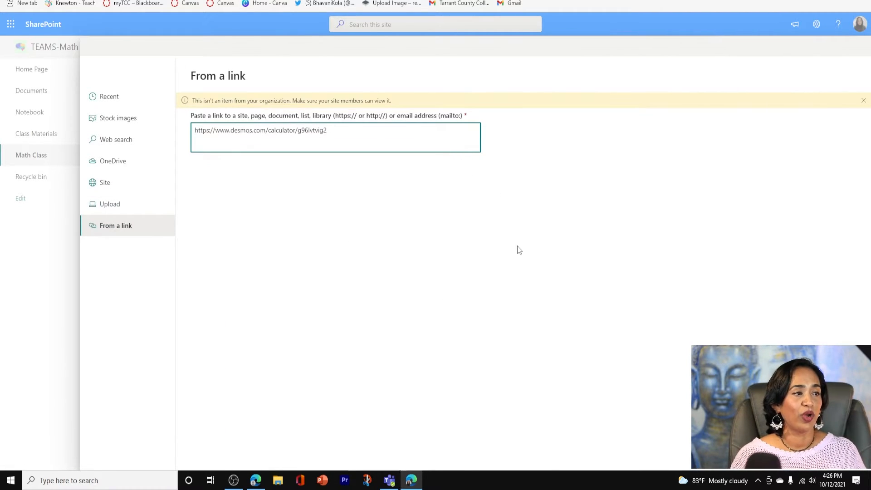
click(776, 454)
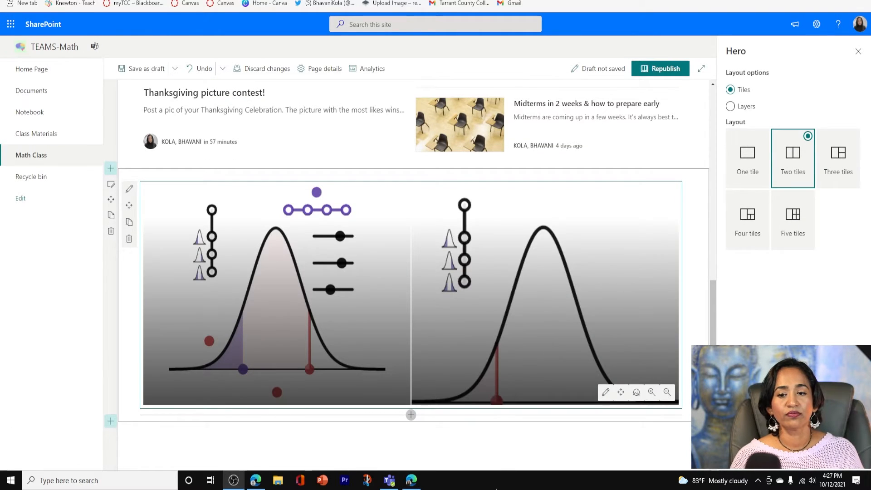
Zoom out the bell curve image in the second Hero tile so the whole curve fits
click(666, 392)
click(667, 393)
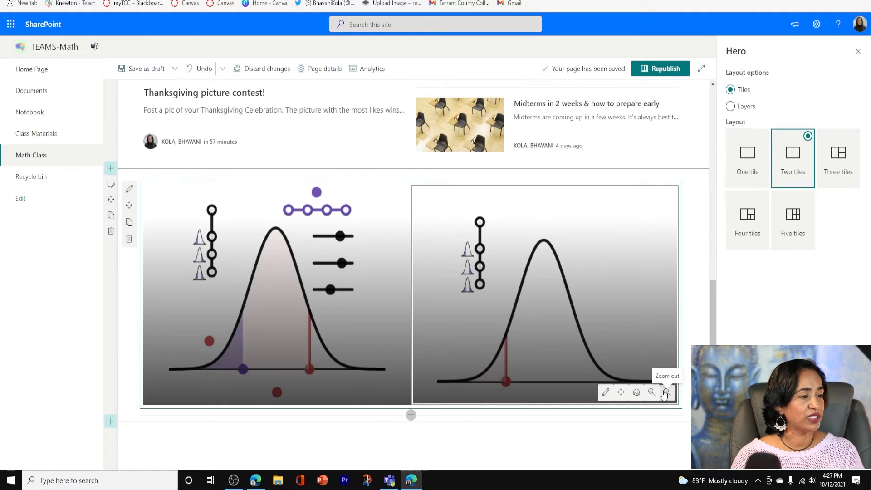
scroll(714, 319, up, 1)
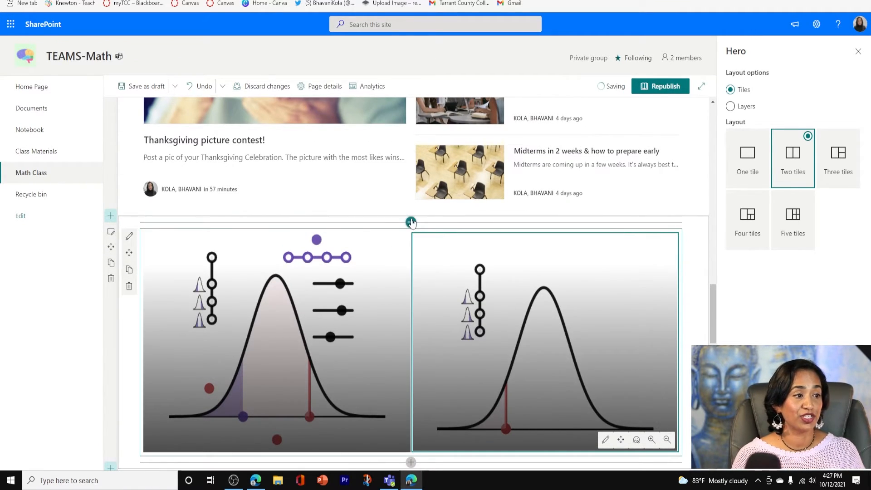
Add a Text web part above the Hero tiles reading "Projects for due OCT 20th", styled as centred Heading 1, and close its formatting settings
click(411, 222)
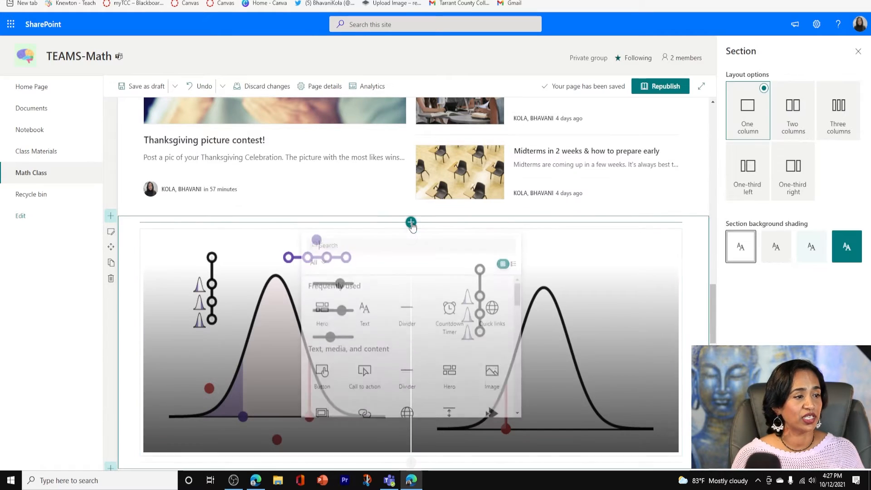
scroll(364, 312, down, 1)
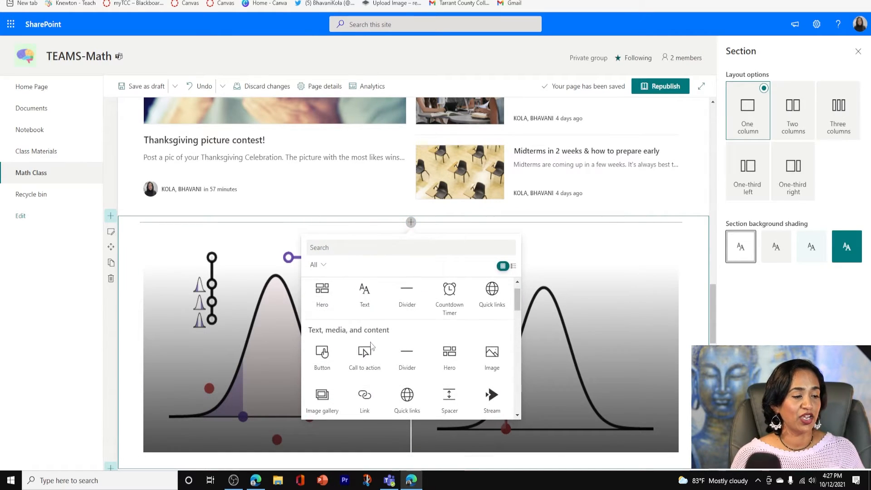
click(363, 295)
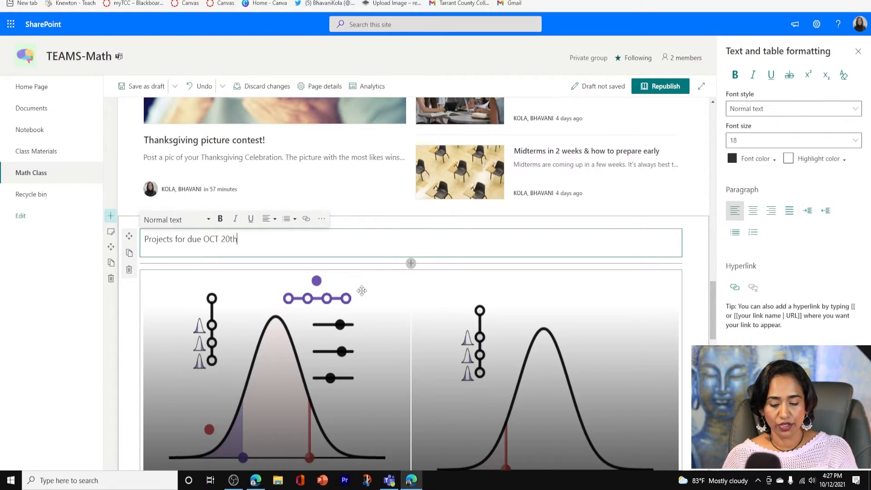
click(204, 219)
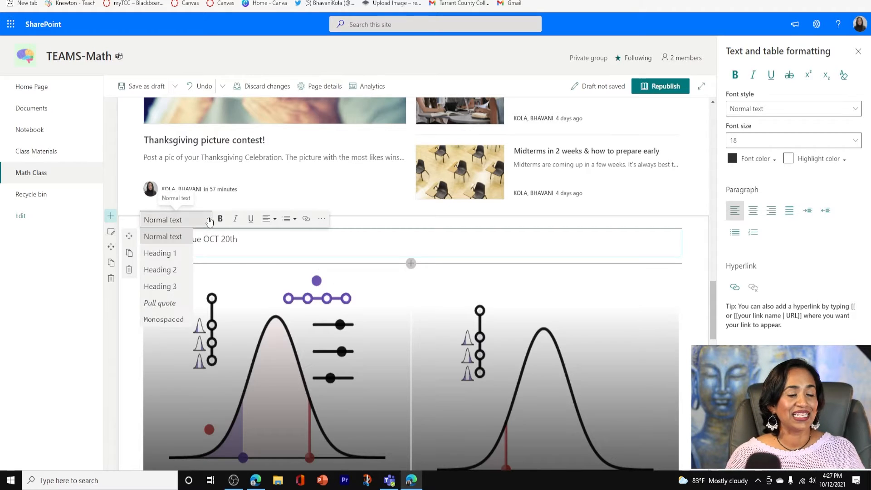
click(179, 253)
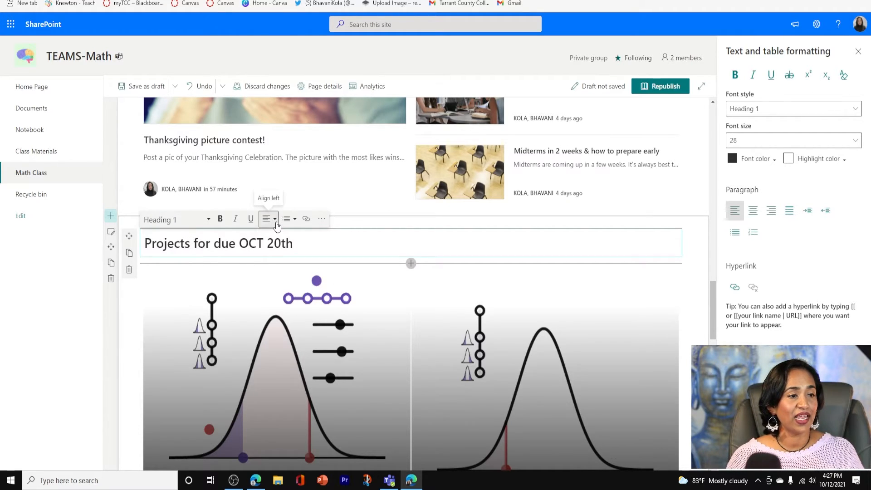
click(274, 219)
click(268, 252)
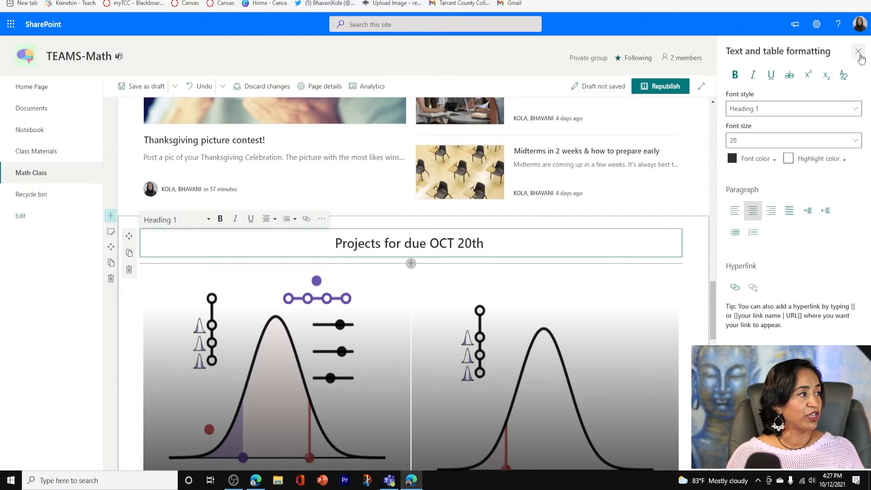
click(858, 52)
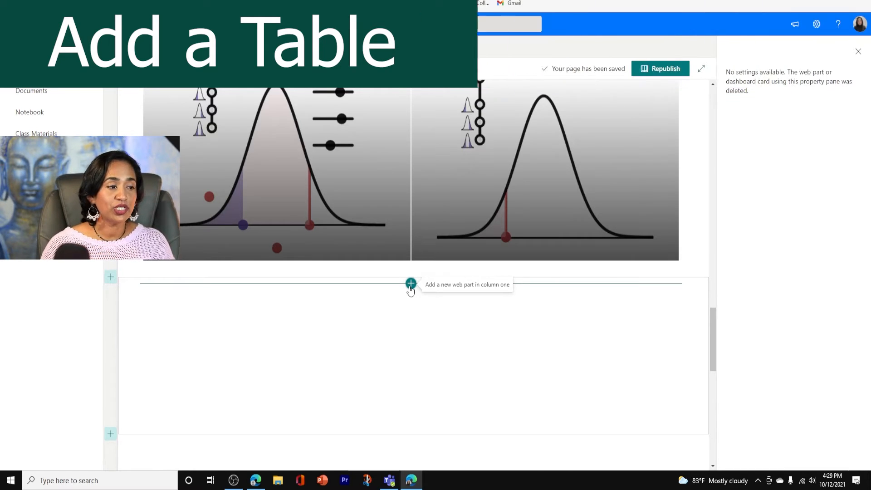
Place a Text web part in the empty one-column section below the project tiles and insert a table in it
click(410, 284)
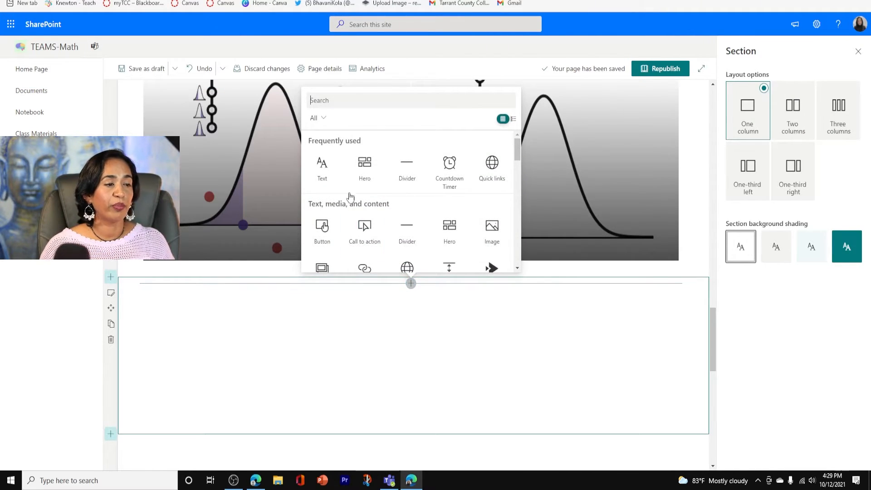
click(330, 171)
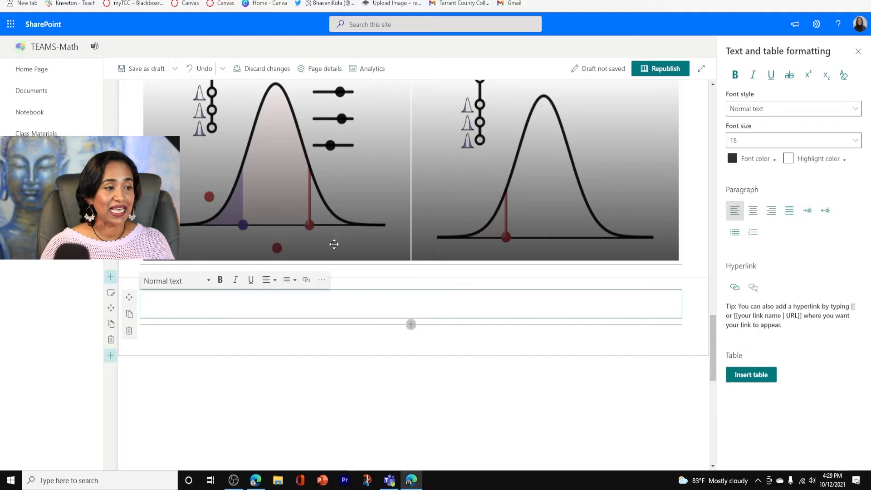
click(321, 281)
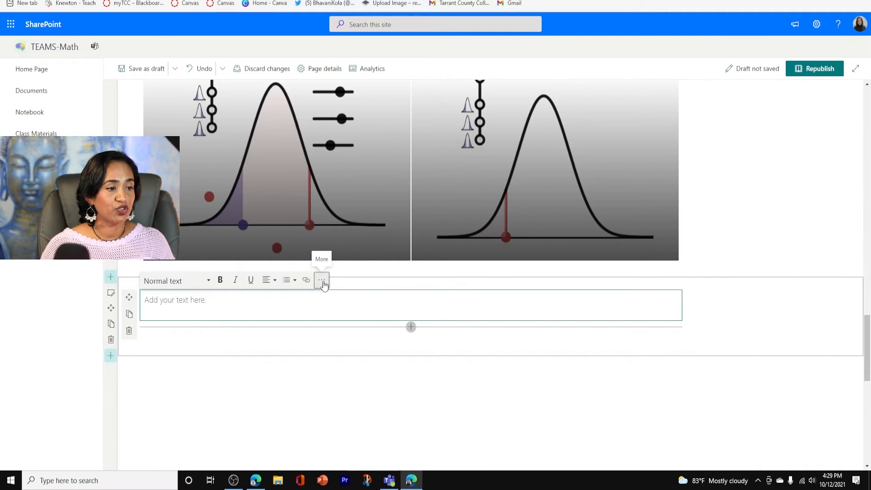
click(323, 281)
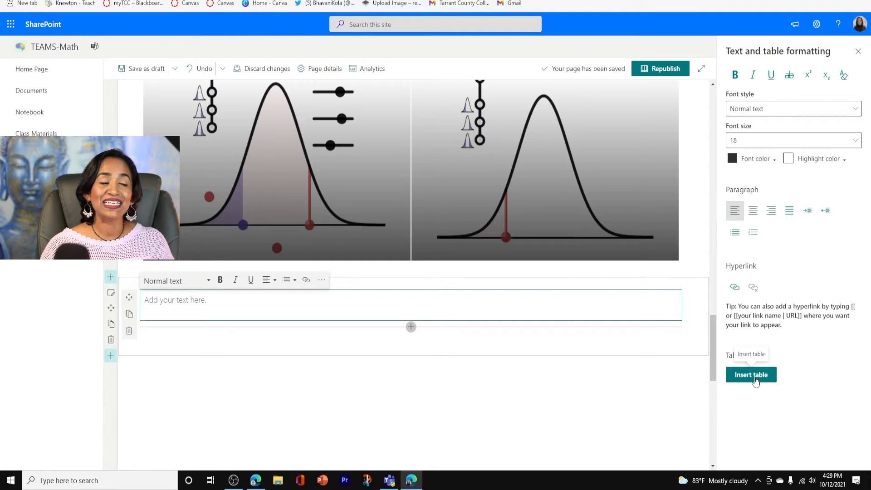
click(751, 375)
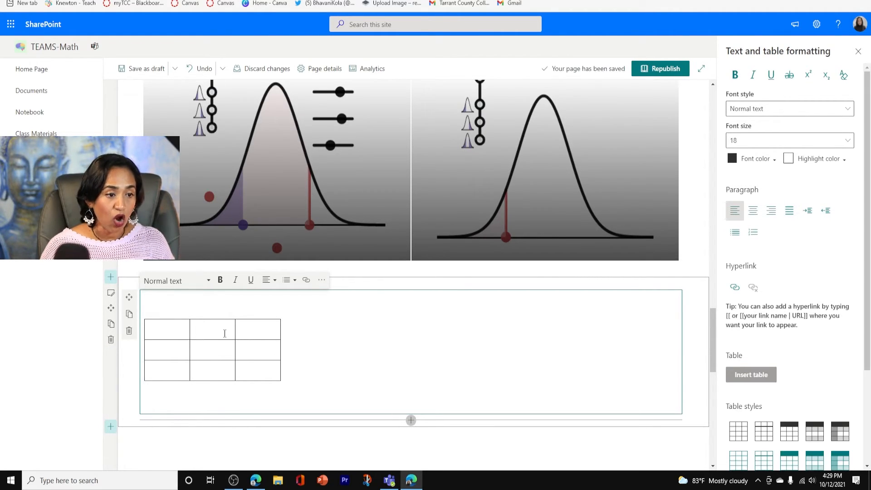
Try a dark table style, then apply the teal style with a solid header and banded rows
drag(869, 279, 870, 373)
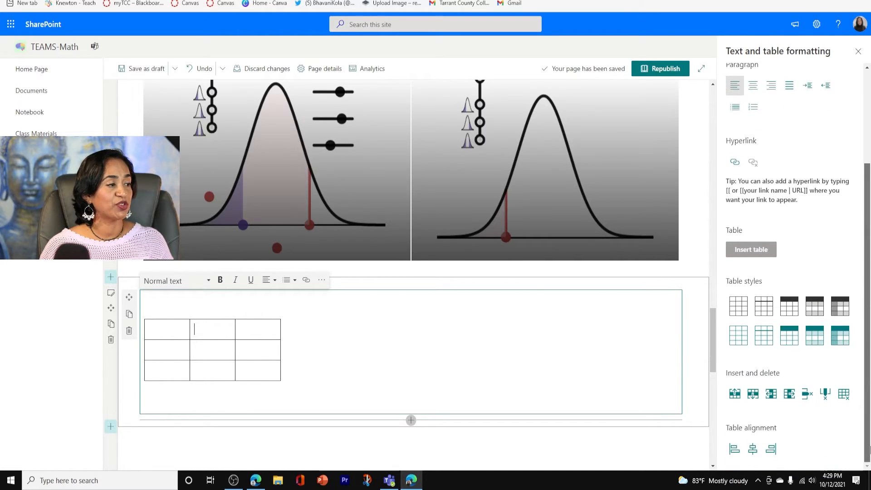
click(818, 318)
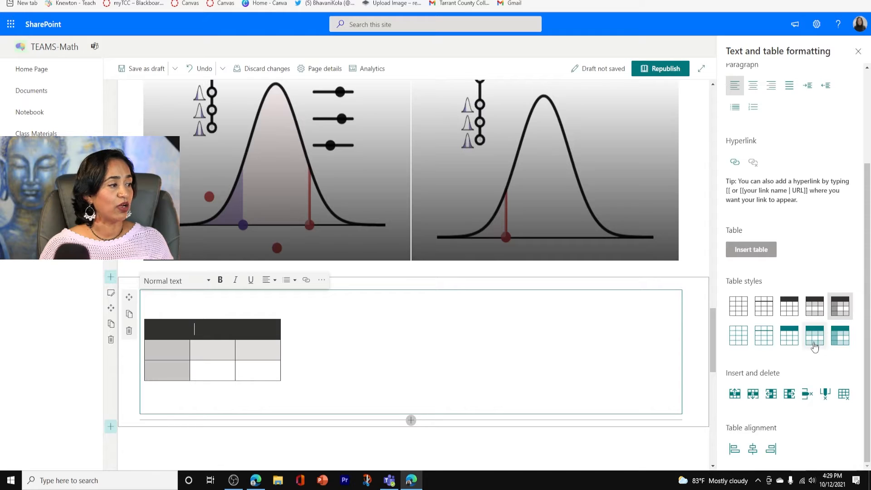
click(813, 344)
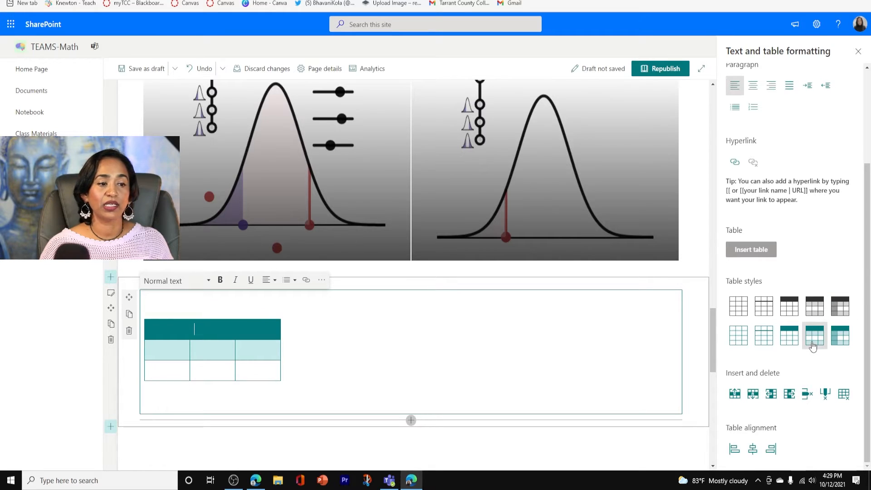
Insert two rows above the current row and one column on each side, then delete one column from the table
click(736, 394)
click(735, 395)
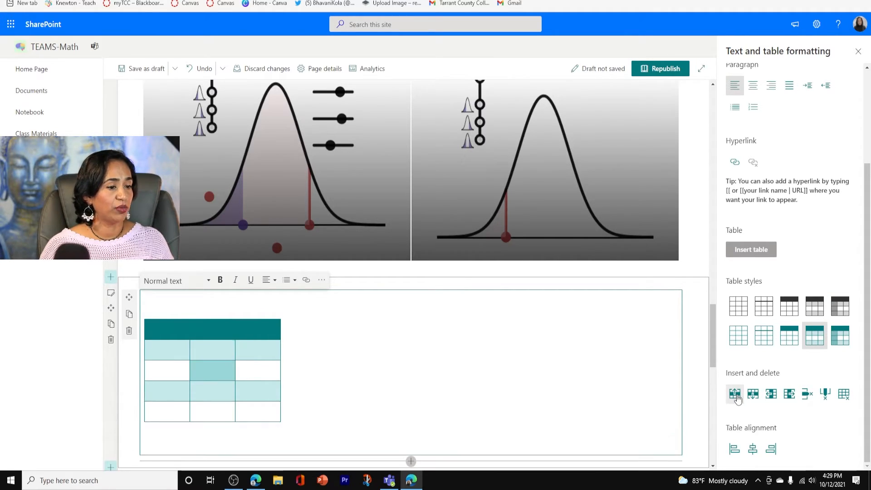
click(770, 398)
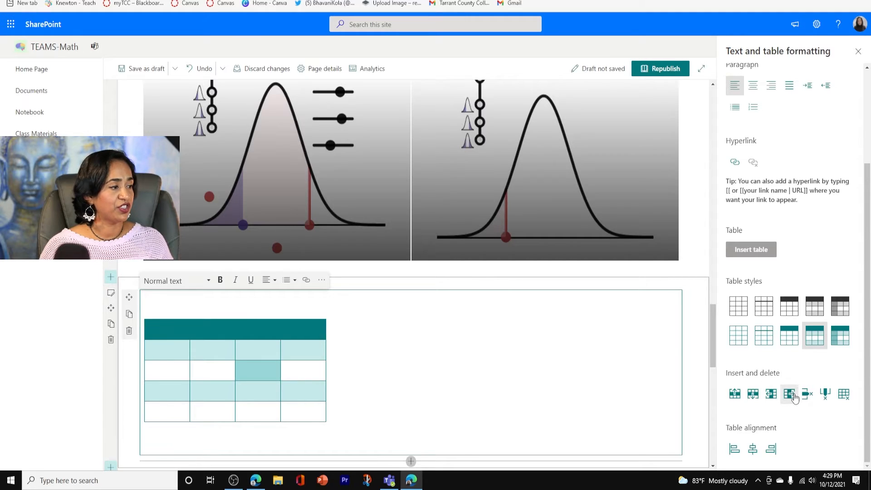
click(790, 397)
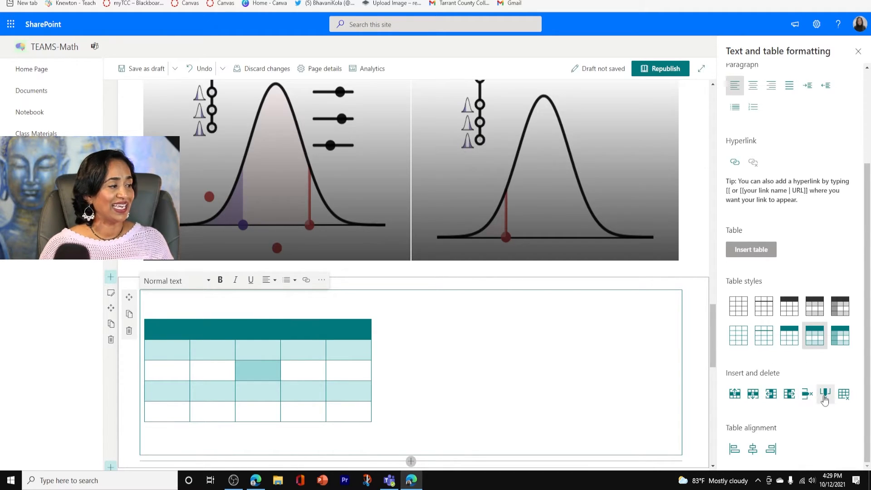
click(806, 399)
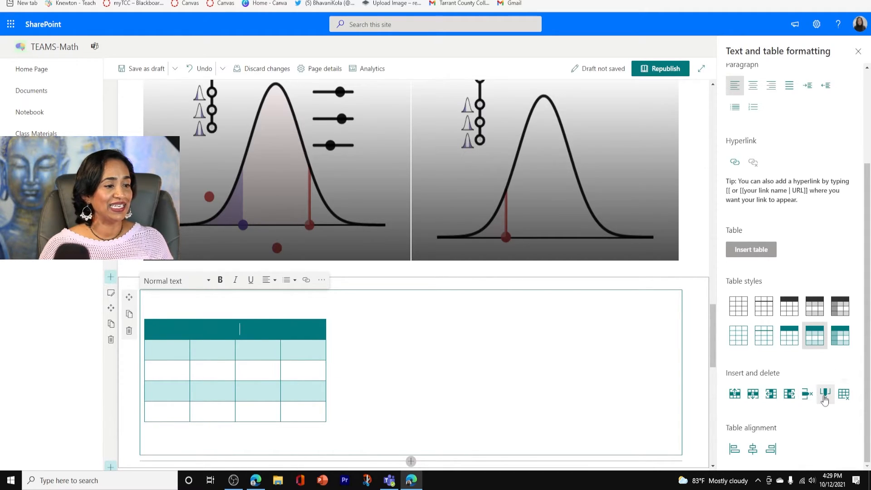
Centre the table after trying other alignments, and fill in Office Hours: Mon 8-9, Tues 10-11, Wed 4-5, Thurs 8-9; close the formatting settings
click(753, 450)
click(772, 449)
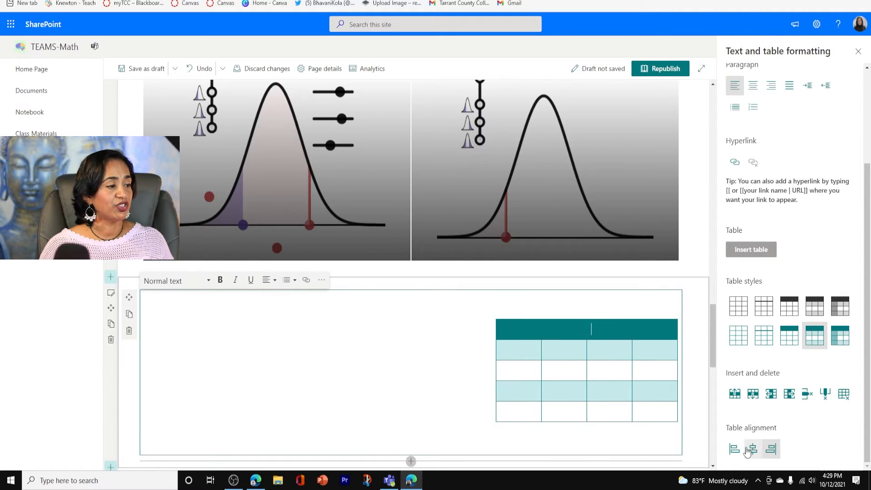
click(735, 449)
click(754, 449)
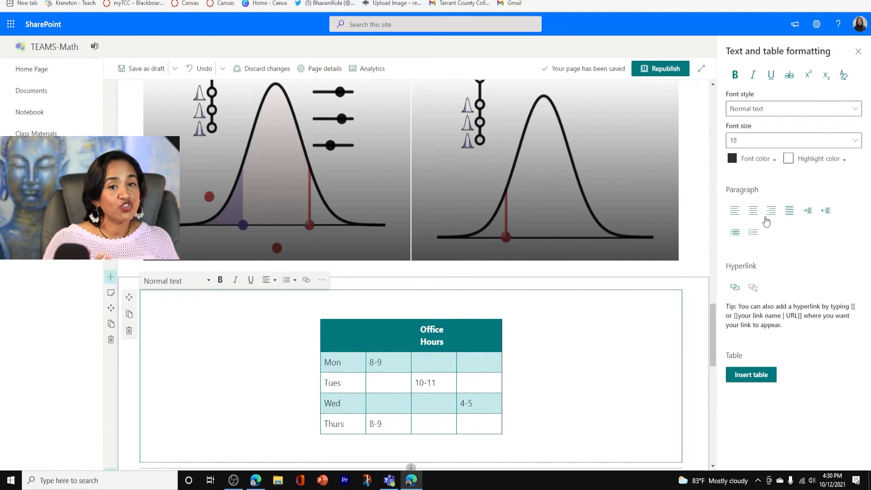
click(858, 51)
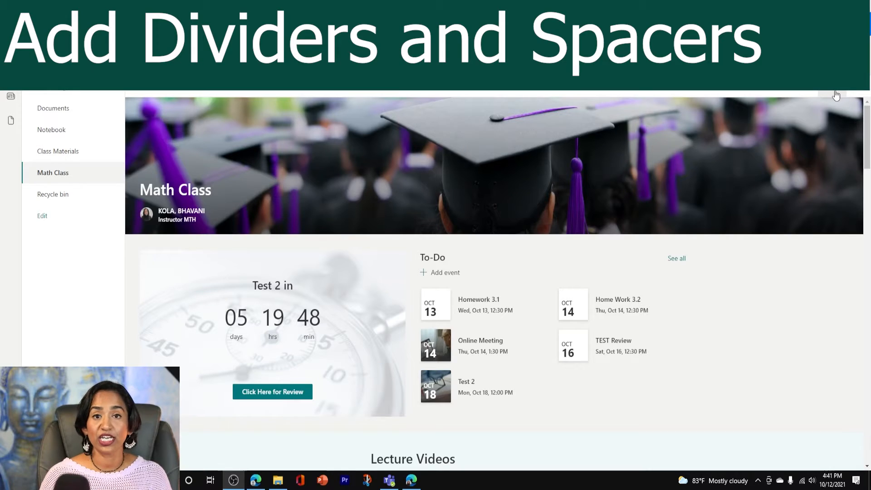
Open the Math Class page for editing and add a Divider web part above the "Lecture Videos" heading
click(836, 94)
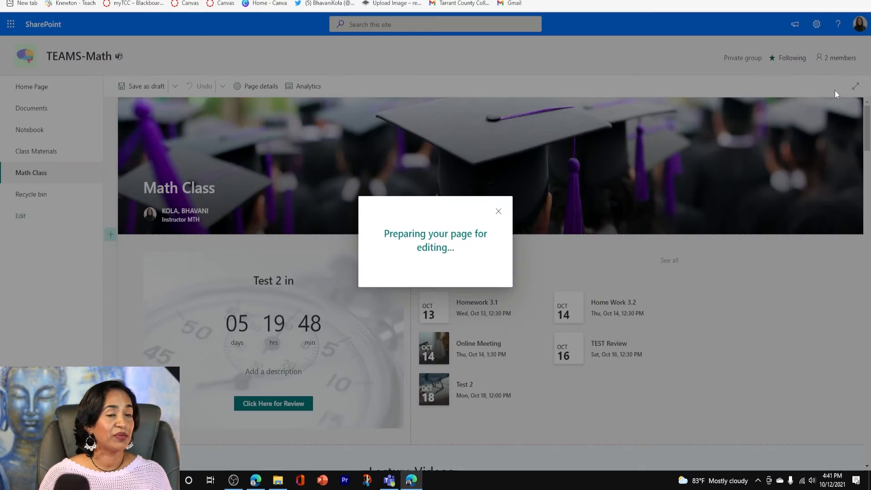
scroll(614, 258, down, 5)
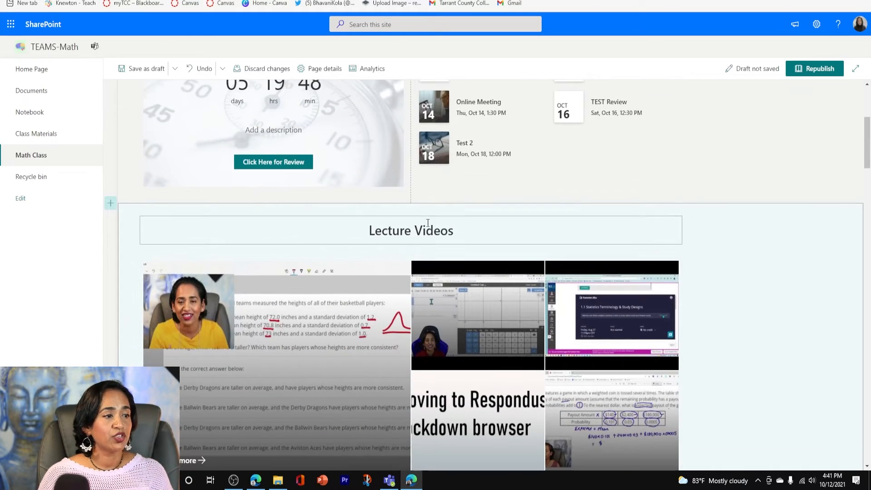
mouse_move(411, 209)
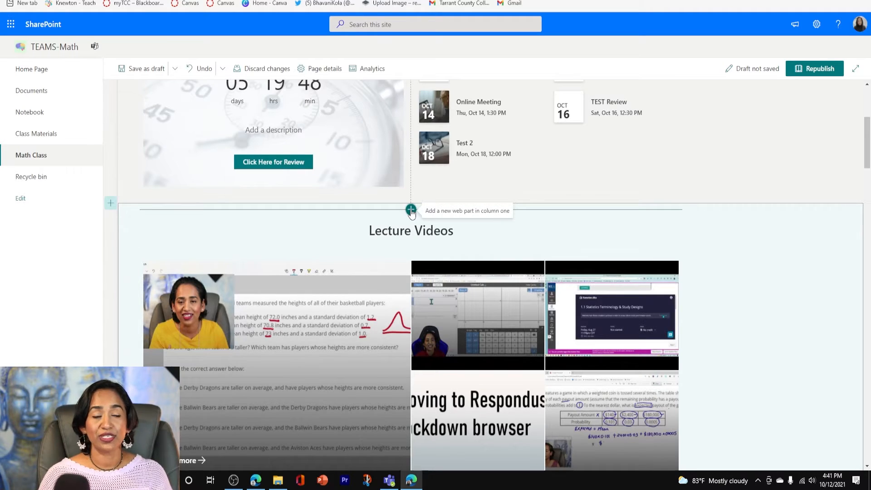
click(411, 210)
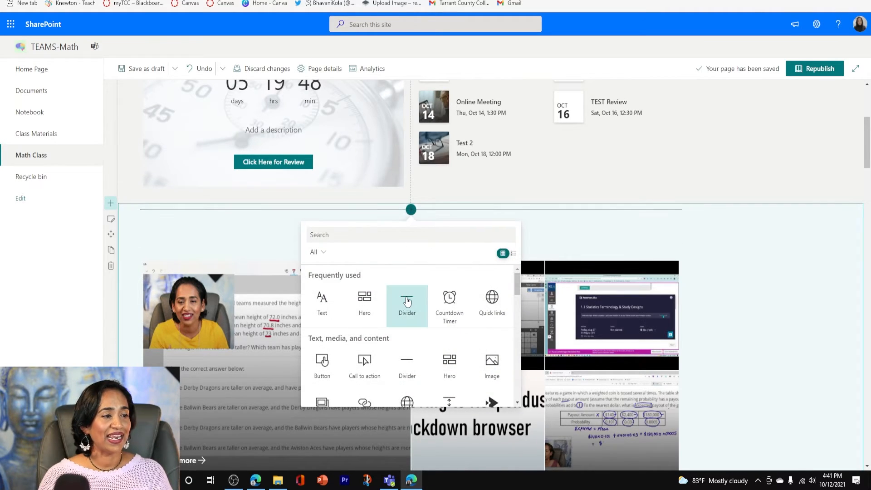
click(407, 301)
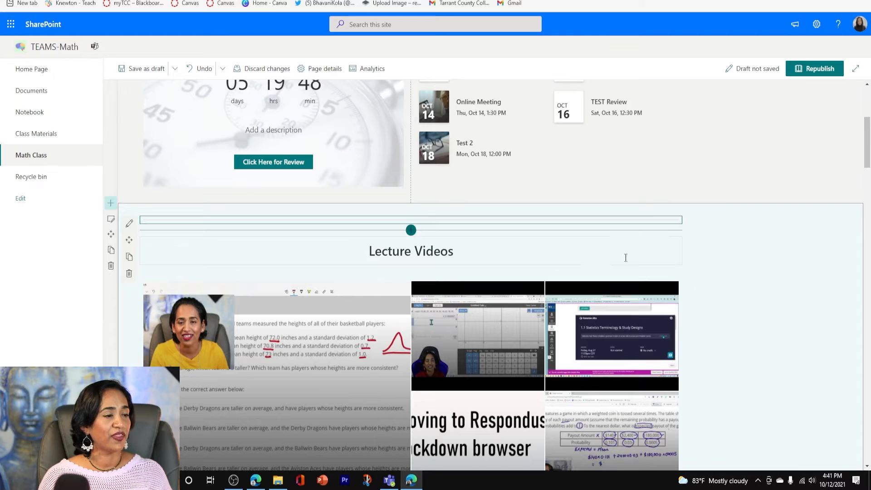
Add a Spacer web part above the "Projects for due OCT 20th" heading and shrink it to a thin strip
scroll(709, 235, down, 6)
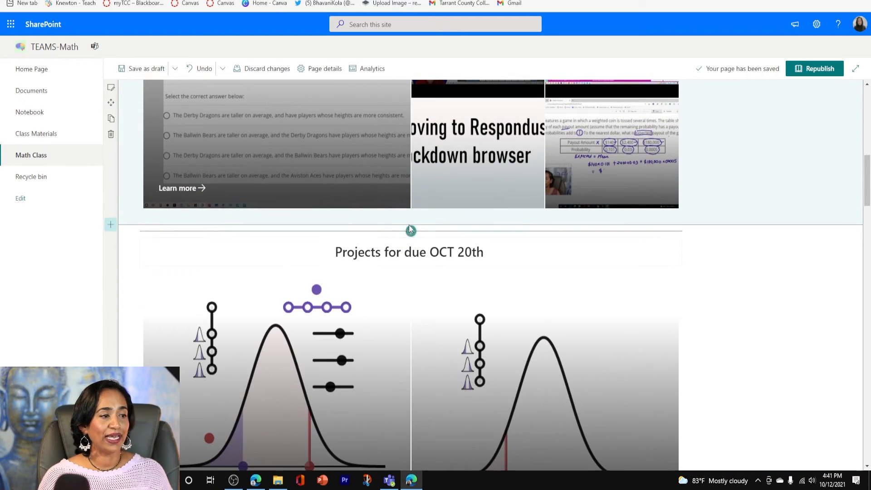
click(411, 231)
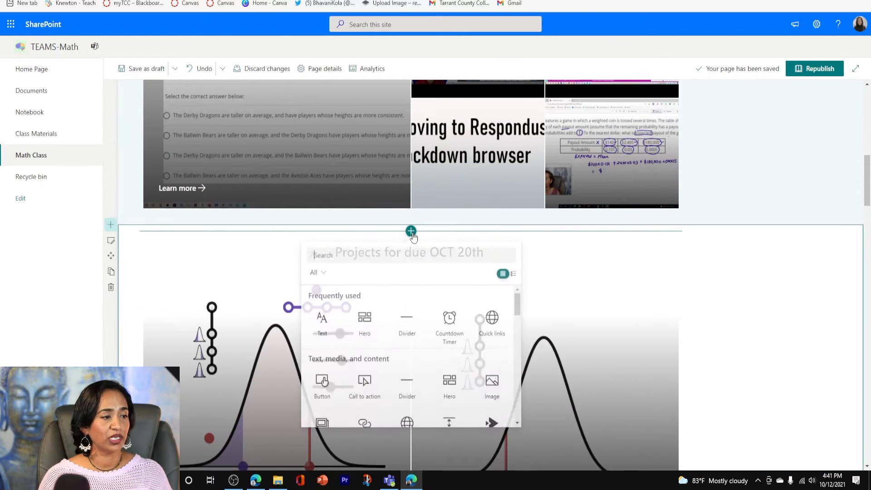
scroll(457, 383, down, 1)
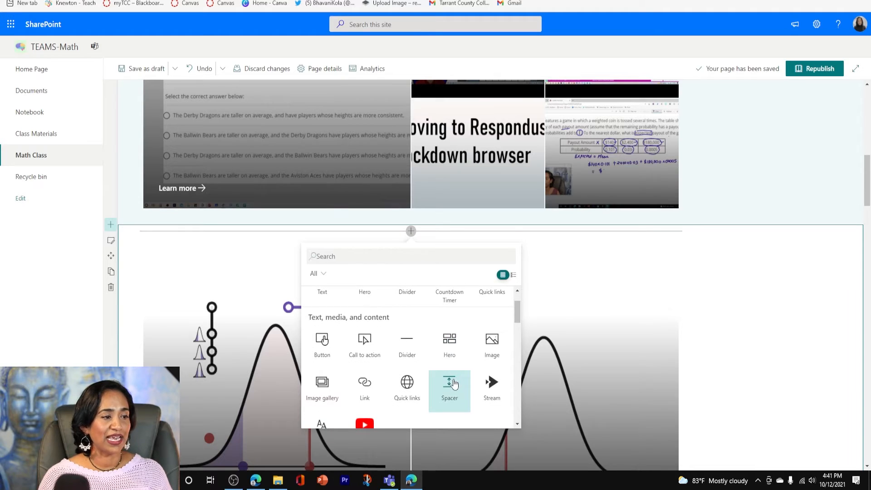
click(454, 383)
drag(411, 273, 411, 244)
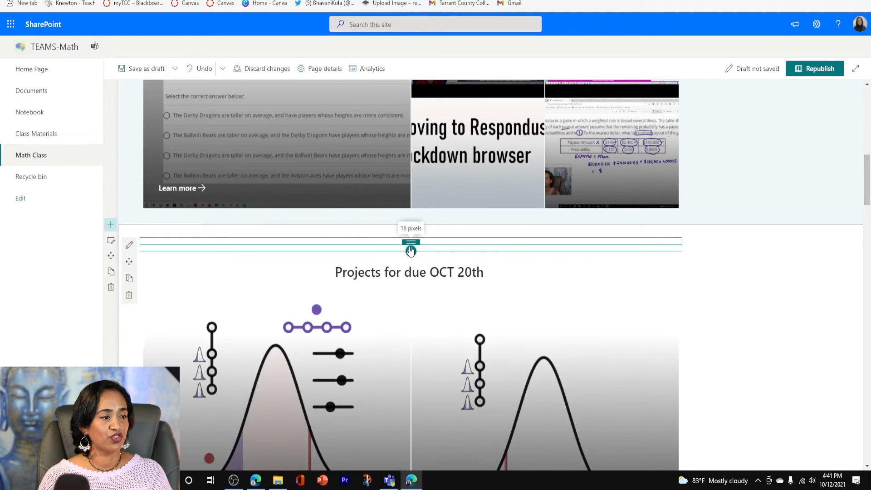
Republish the Math Class page and review the divider and spacer on the published page
click(810, 71)
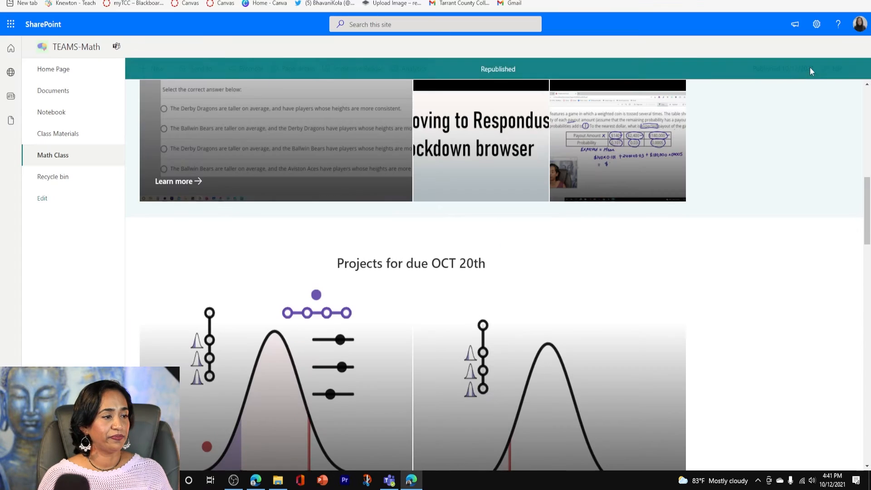
scroll(764, 259, up, 5)
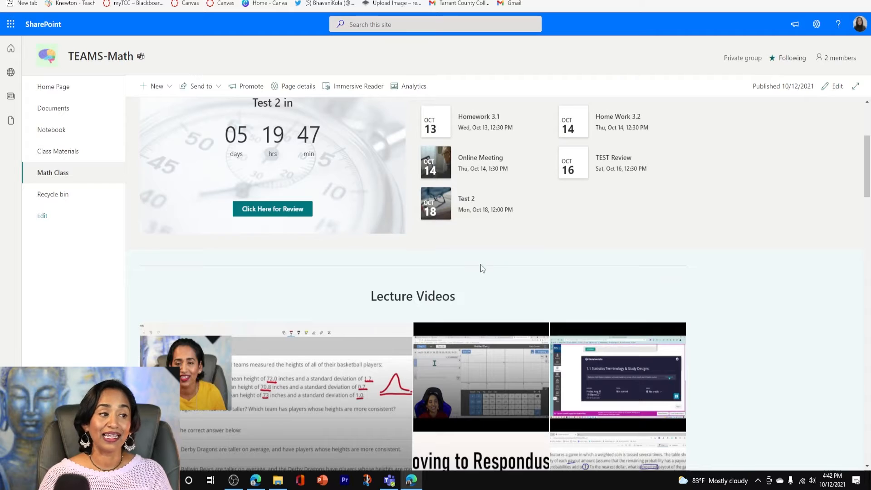
scroll(498, 275, down, 5)
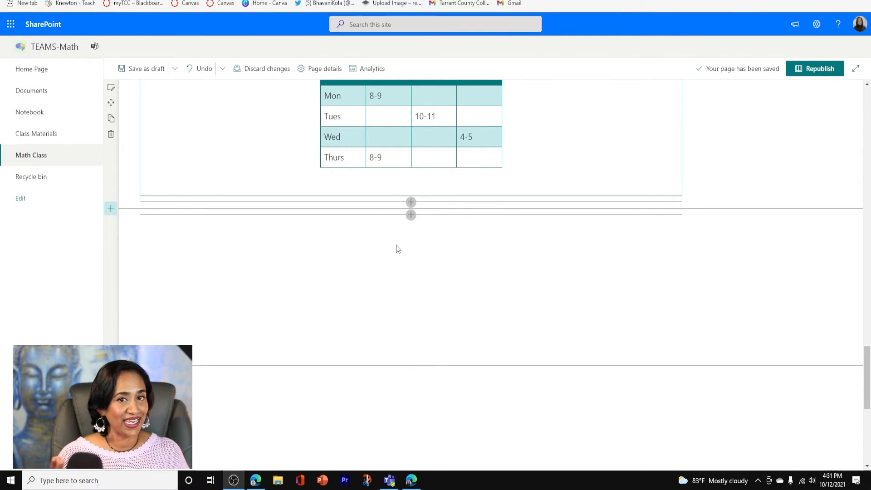
Add a two-column section below the Office Hours table and insert a Microsoft Forms web part in its first column
click(111, 209)
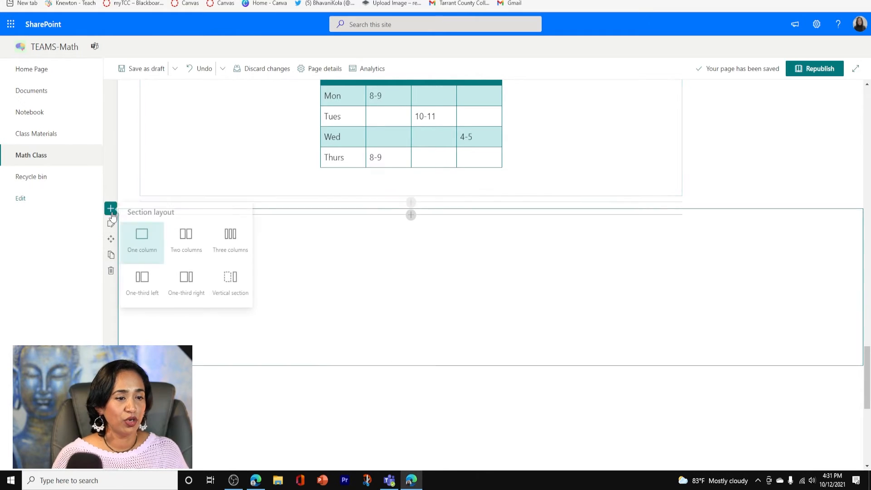
click(197, 234)
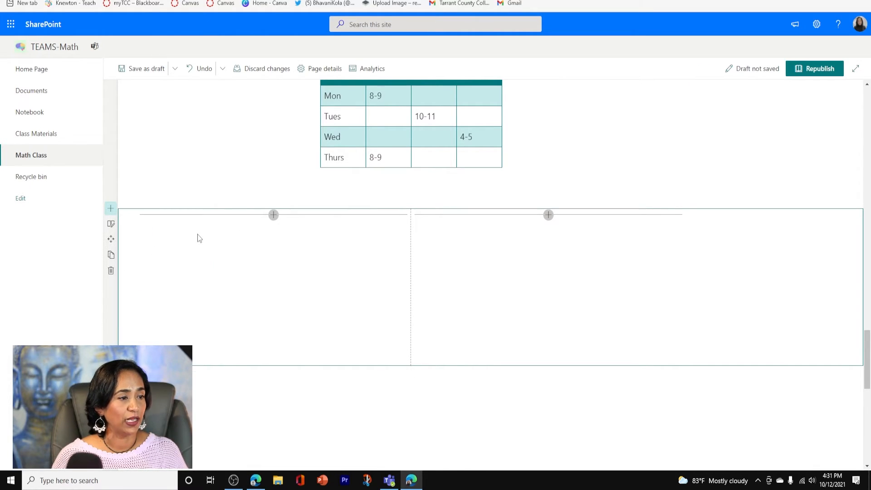
click(273, 215)
scroll(311, 335, down, 1)
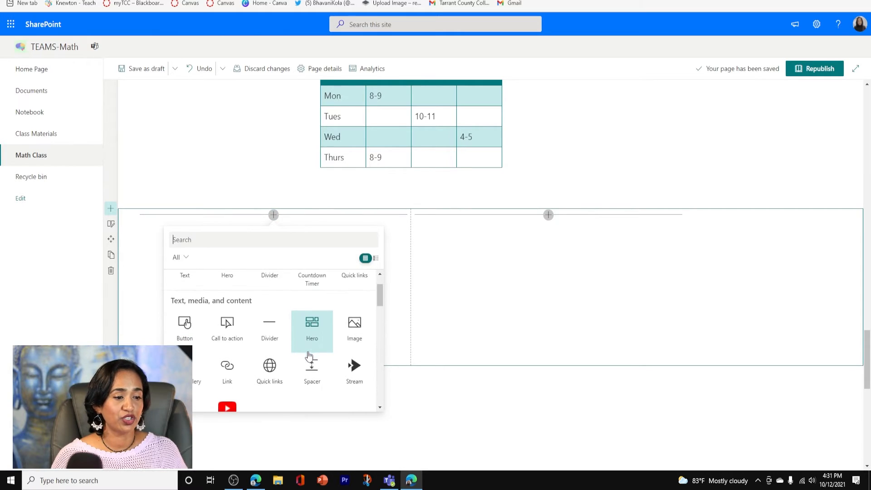
scroll(309, 355, down, 8)
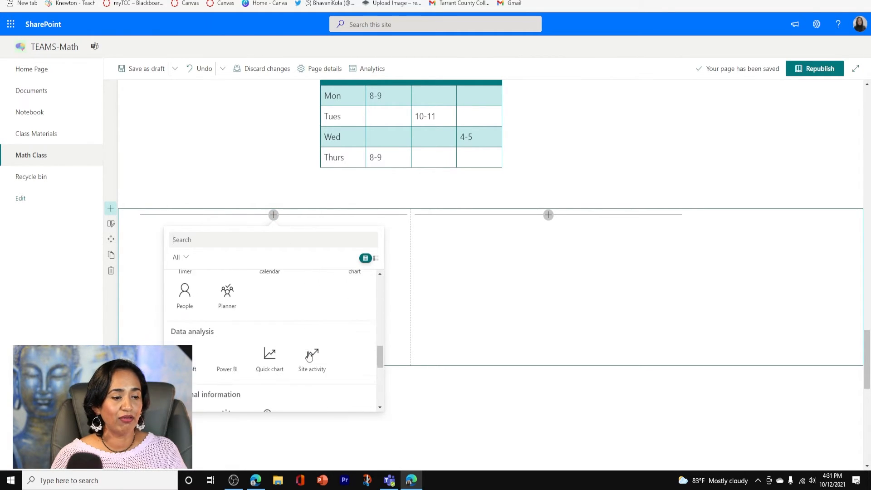
click(185, 347)
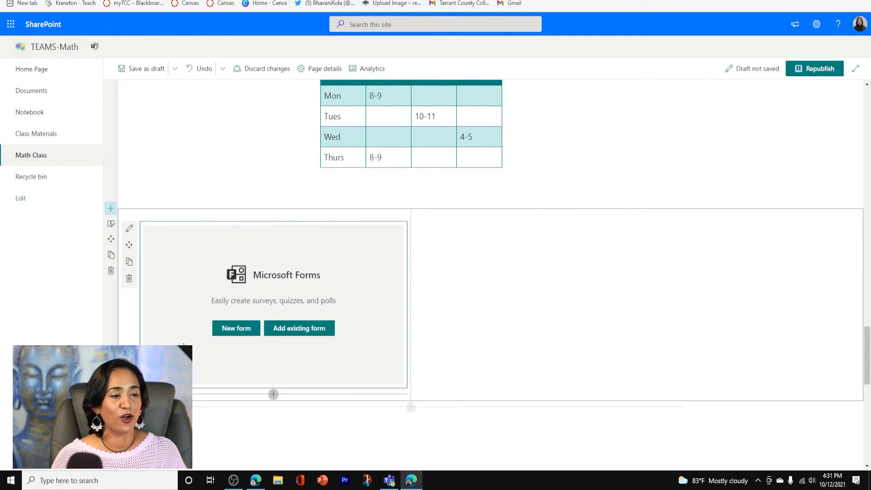
Link the Forms web part to the existing lecture-understanding form by pasting its copied web address, with Collect responses selected
click(290, 334)
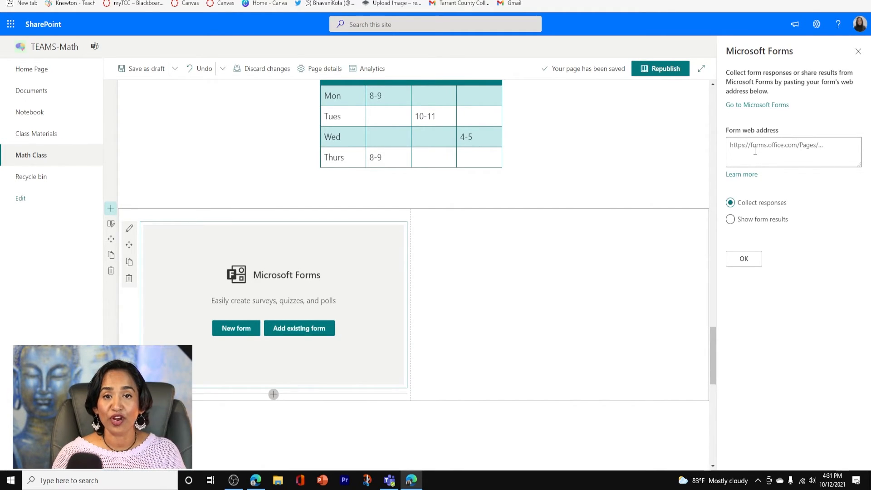
click(814, 148)
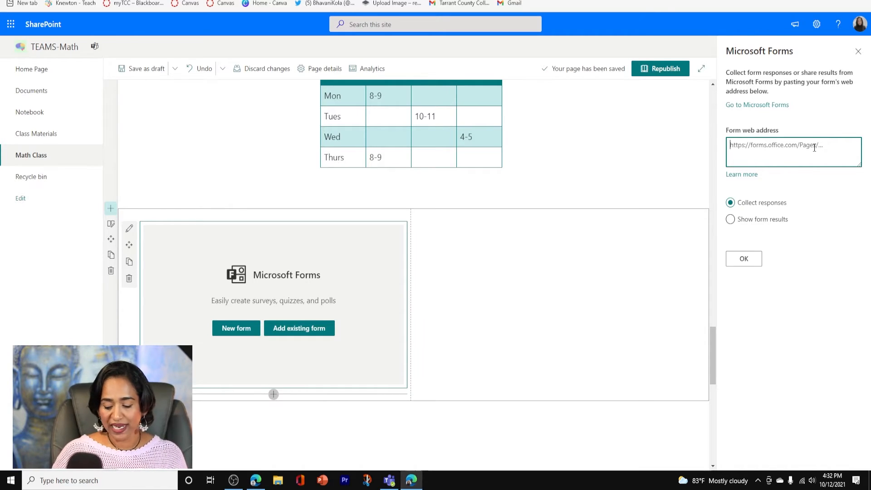
text(https://forms.office.com/Pages/ResponsePage.aspx?id=k5vHXF9V3USHpmNoRdo80x1JgR-1zr5Mhavbm4zjEwJUNktSUlIxM1Q0TkkxRTdBU1kwVDVZVzJlNy4u)
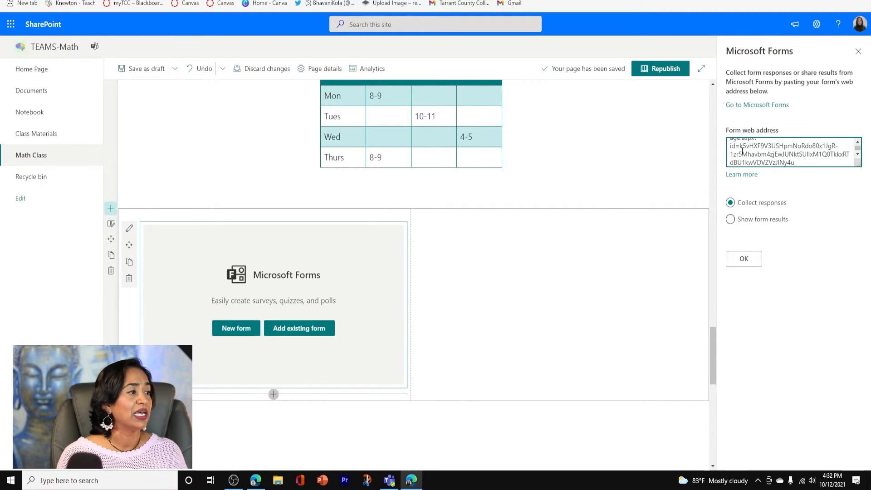
click(742, 261)
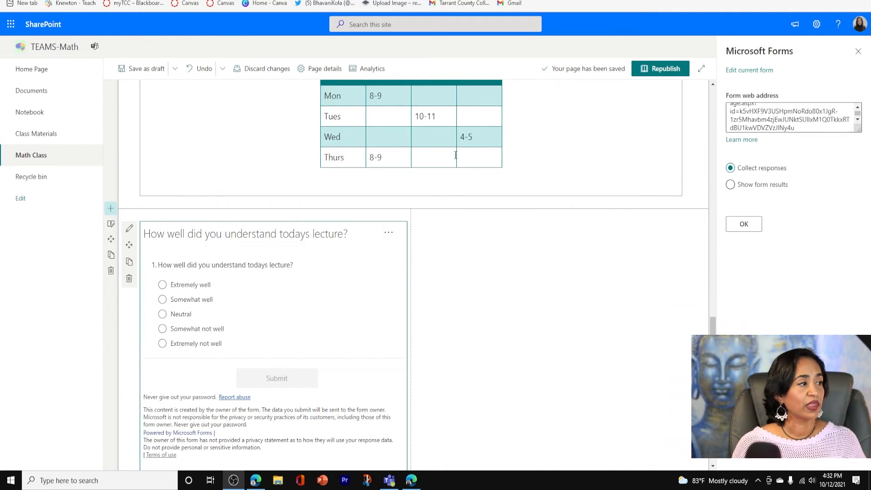
Show the form results in the Forms web part, and switch it back to Collect responses
click(731, 186)
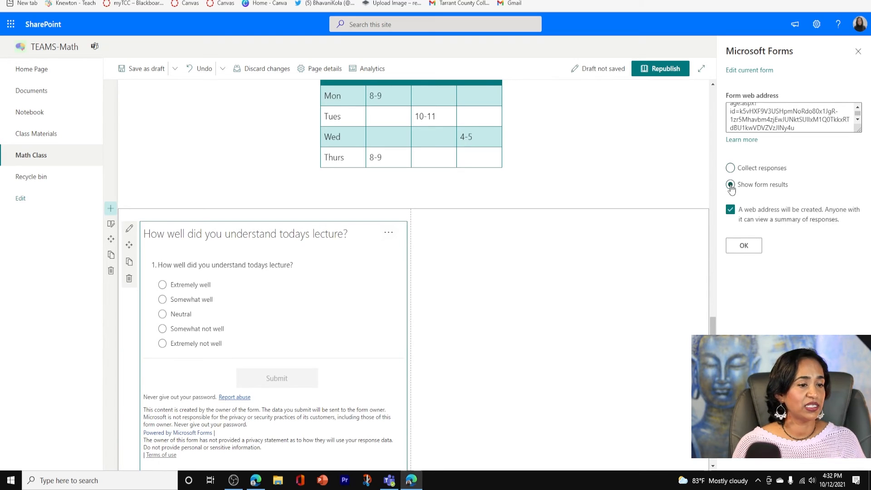
click(745, 251)
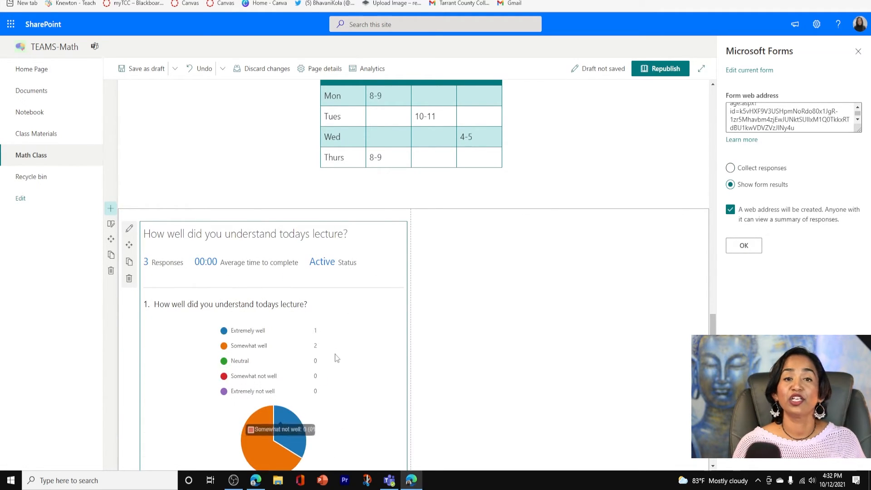
click(730, 168)
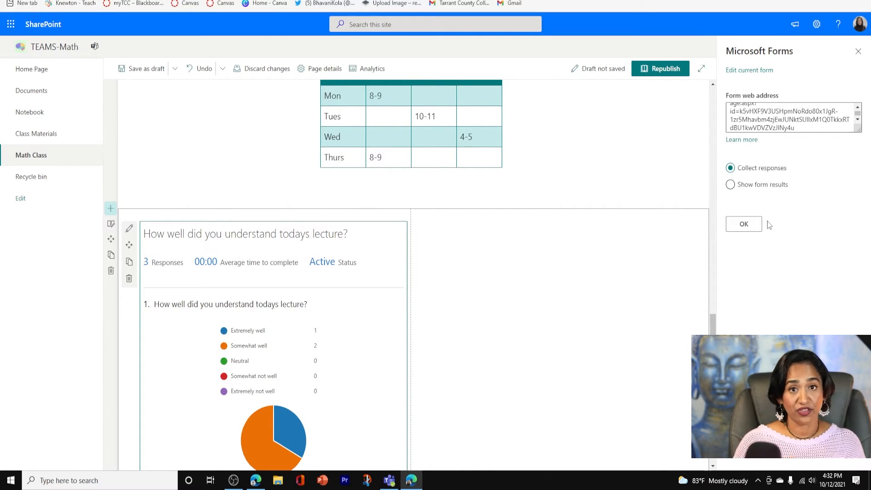
click(743, 224)
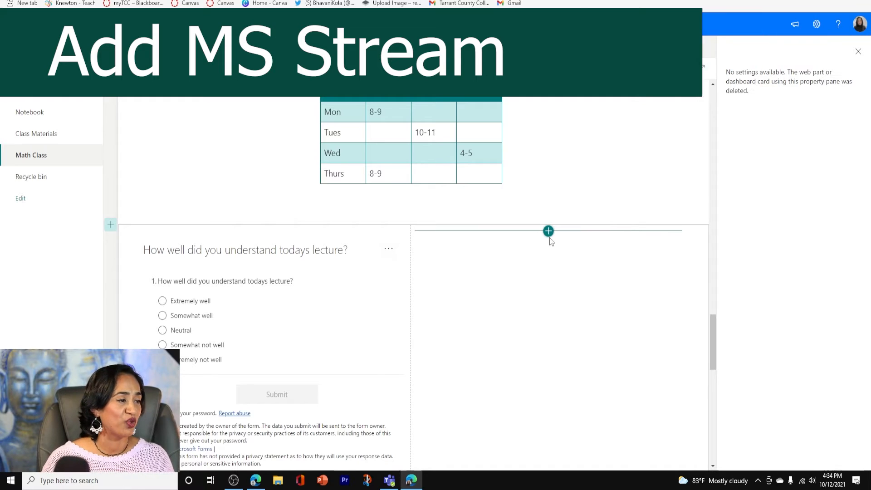
Add a Stream web part in the section's second column and set its source to Single video after trying Channel
click(548, 231)
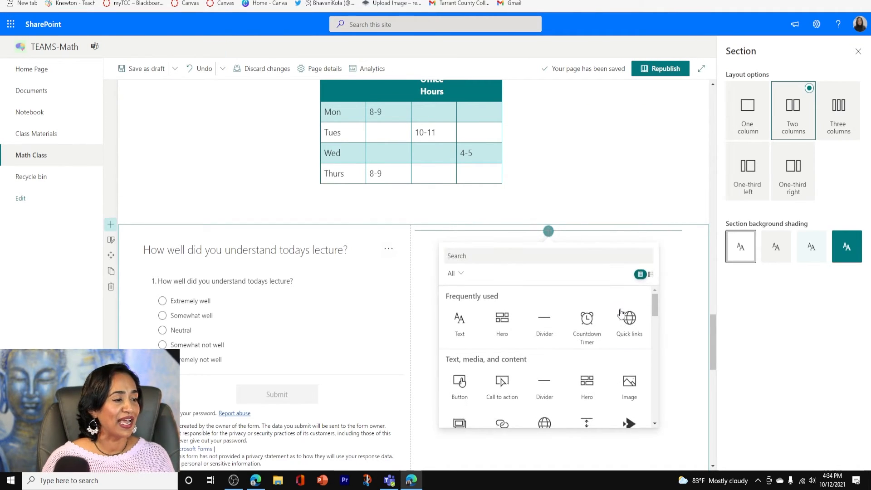
scroll(626, 295, down, 2)
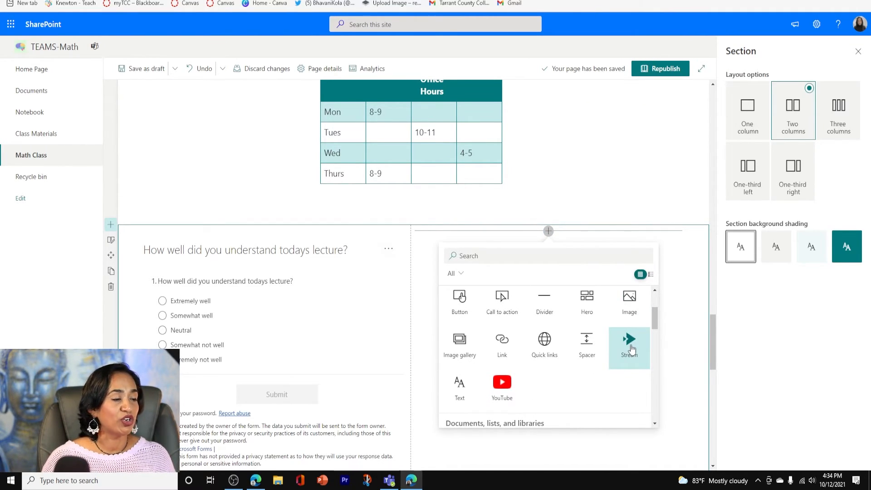
click(630, 347)
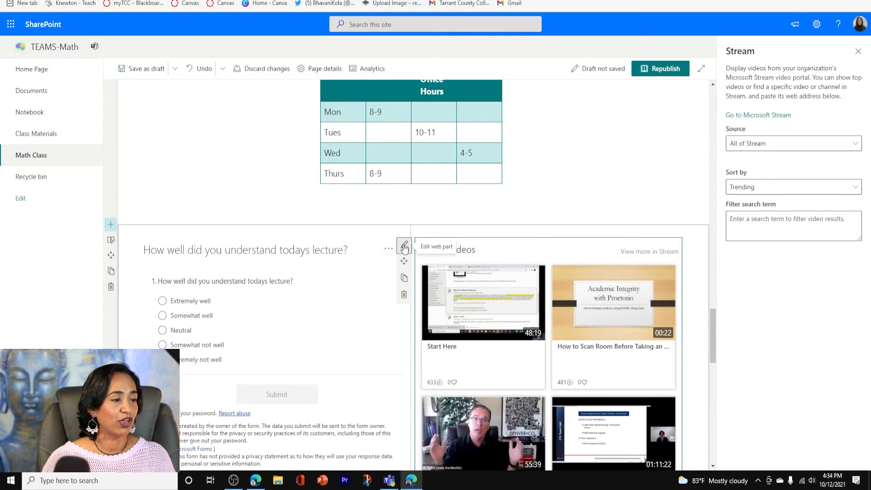
click(841, 148)
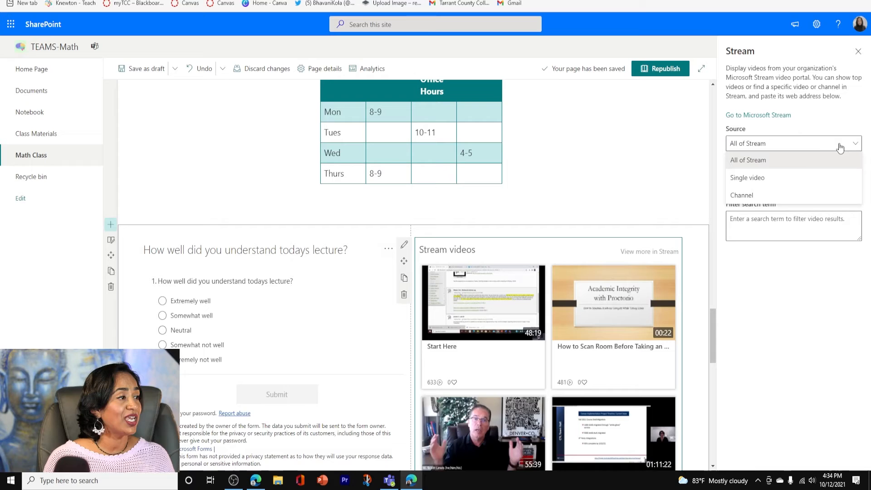
click(785, 178)
click(804, 151)
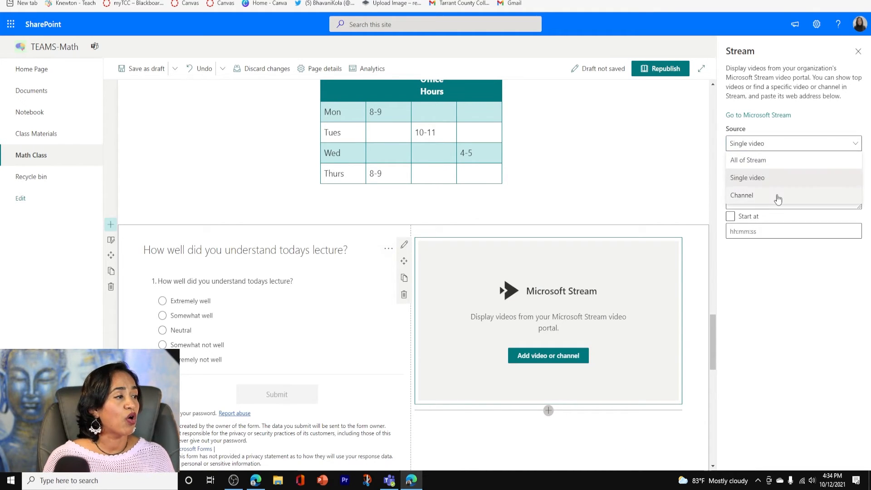
click(777, 195)
click(784, 148)
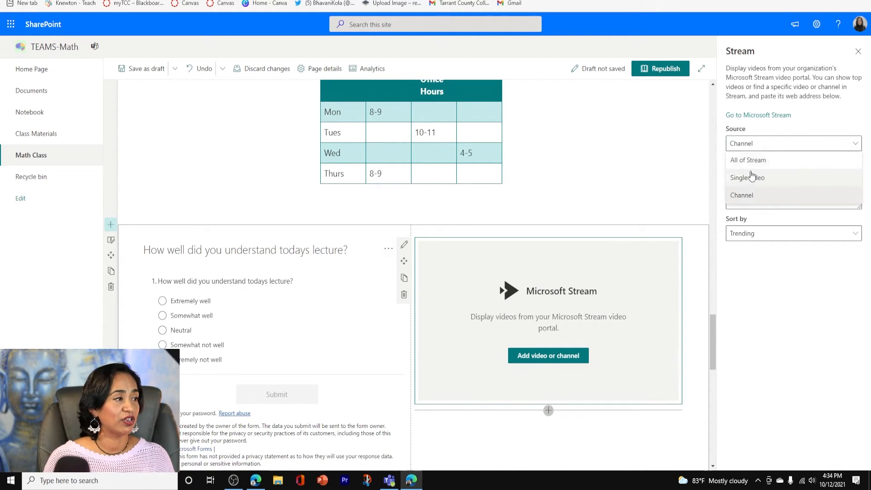
click(751, 178)
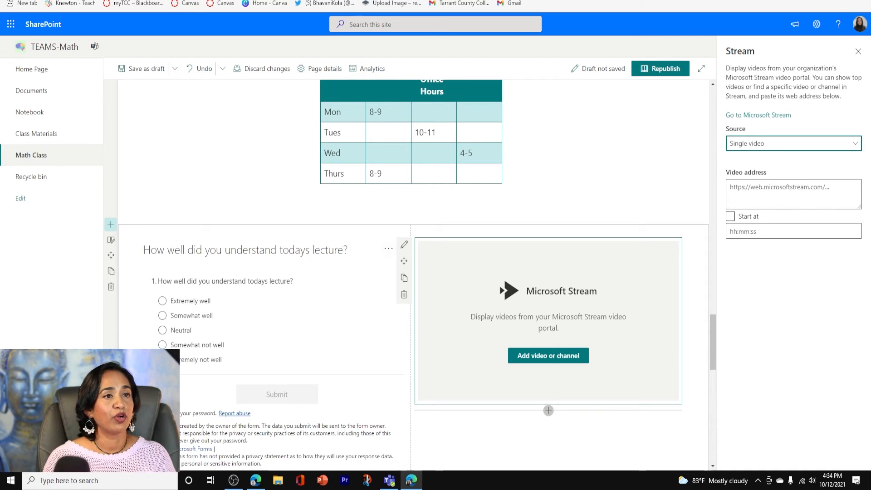
Switch to Microsoft Stream and copy the direct sharing link of the "1342- Hangout Hours" video dated 3/23/2021
key(ctrl+Tab)
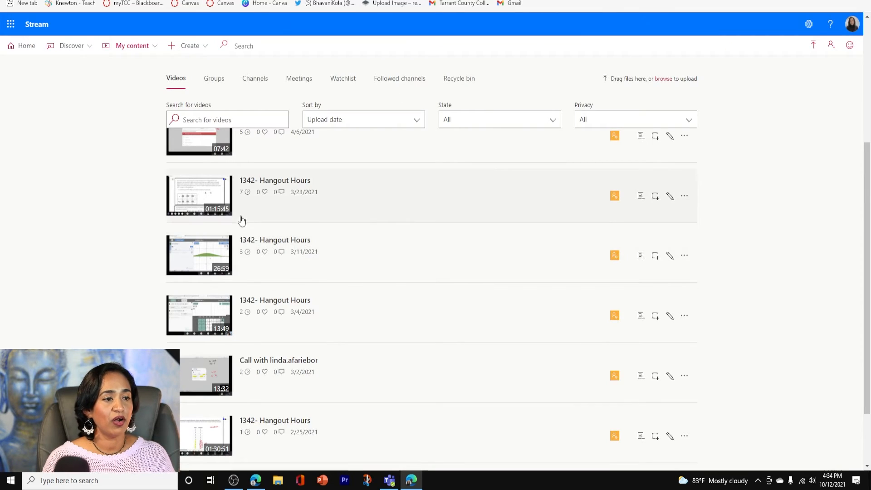
click(684, 200)
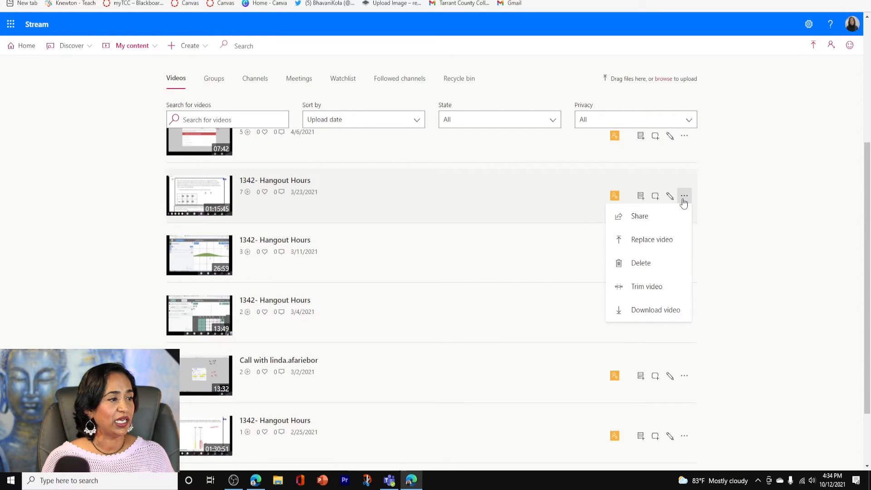
click(646, 220)
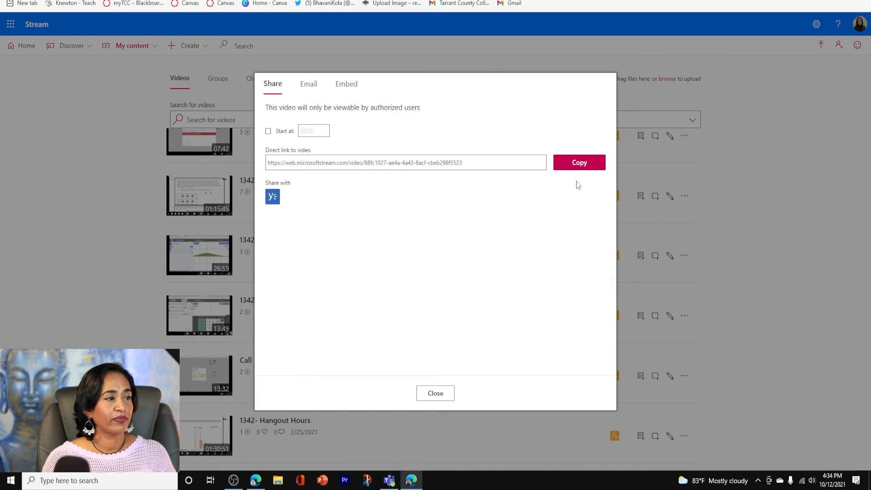
click(581, 169)
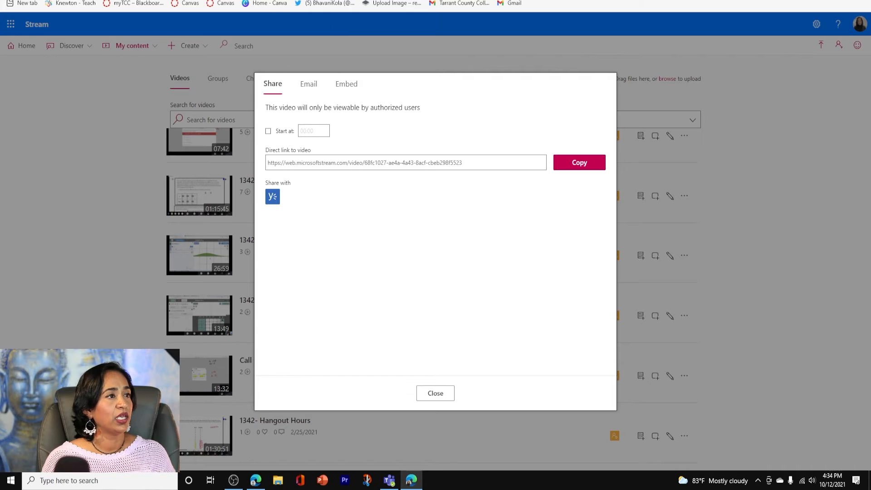
Return to the SharePoint page, paste the copied link as the Stream web part's video address, and close its settings
key(ctrl+shift+Tab)
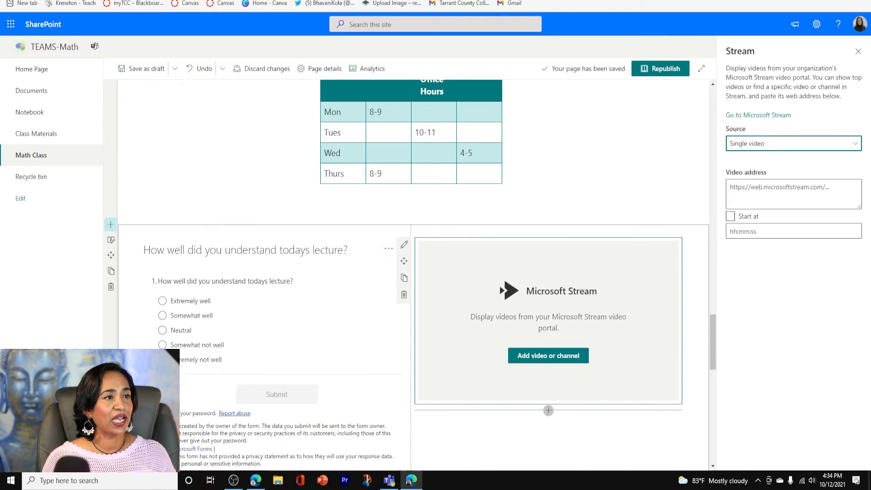
click(764, 191)
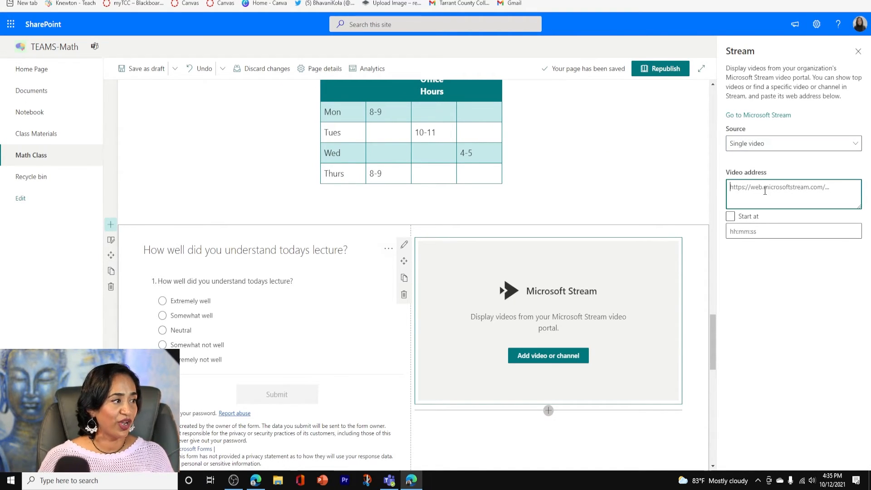
key(ctrl+v)
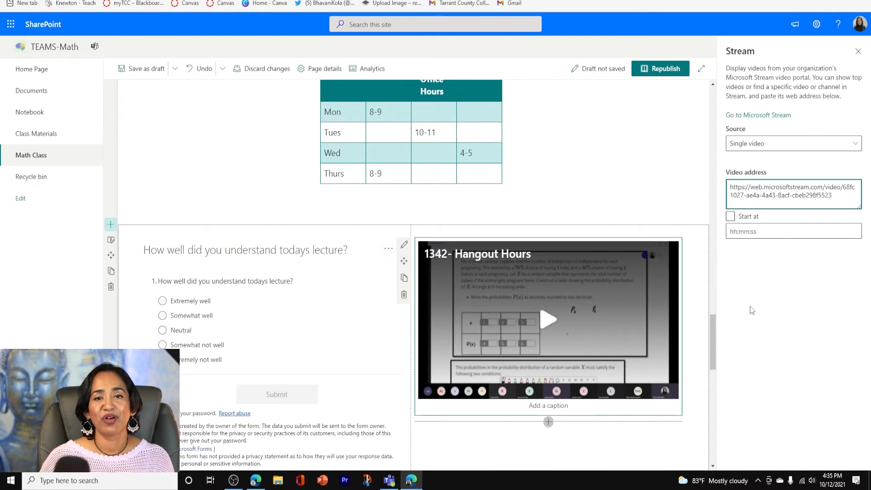
click(858, 54)
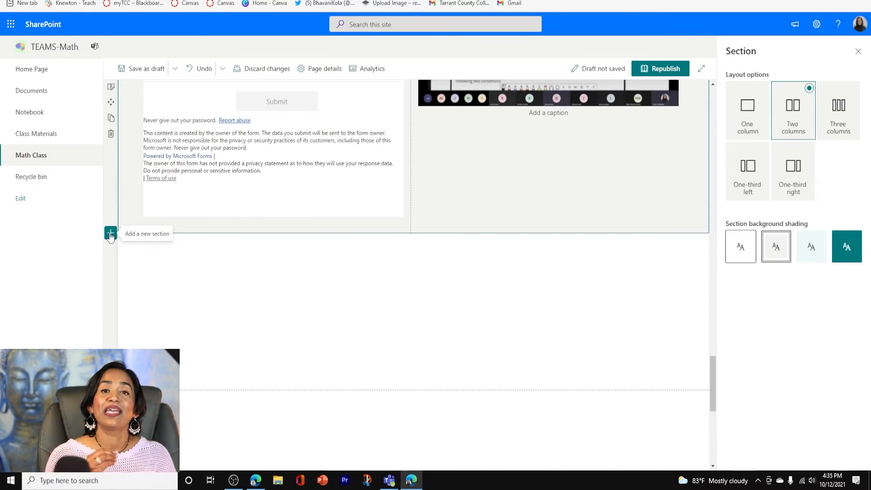
Add a one-column section below the form and video section and browse its web parts to News, people and events
click(110, 233)
click(410, 240)
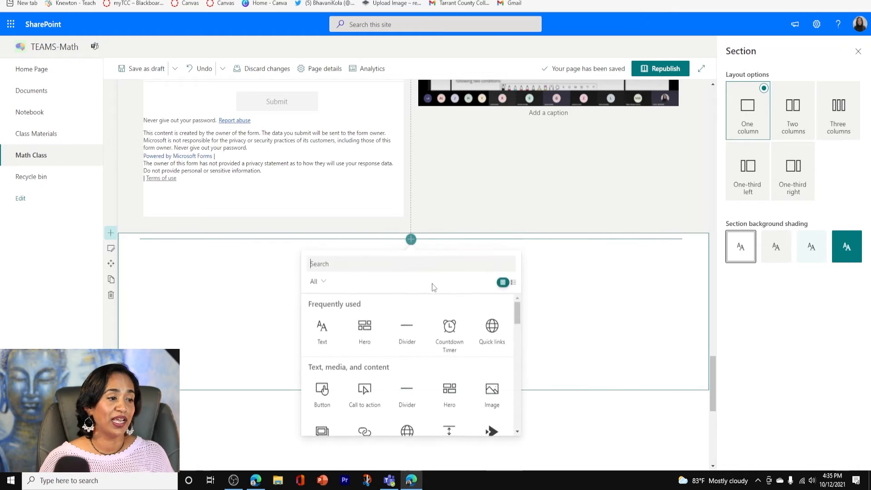
drag(515, 303, 518, 365)
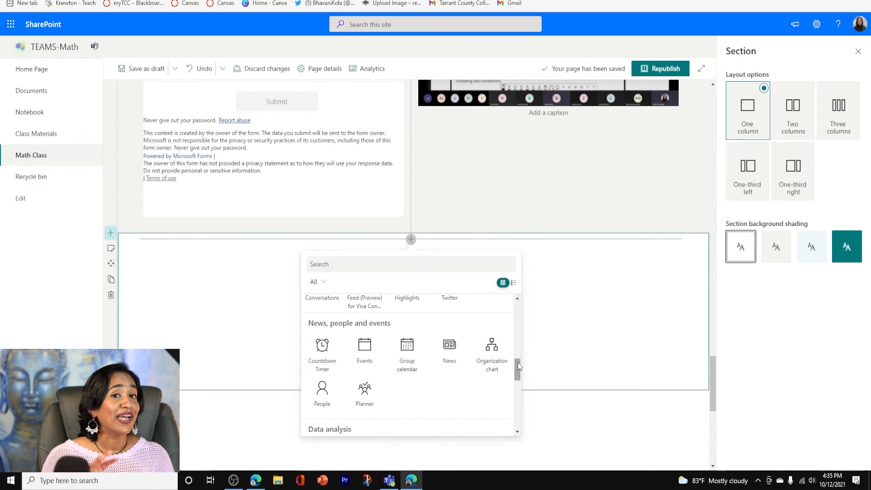
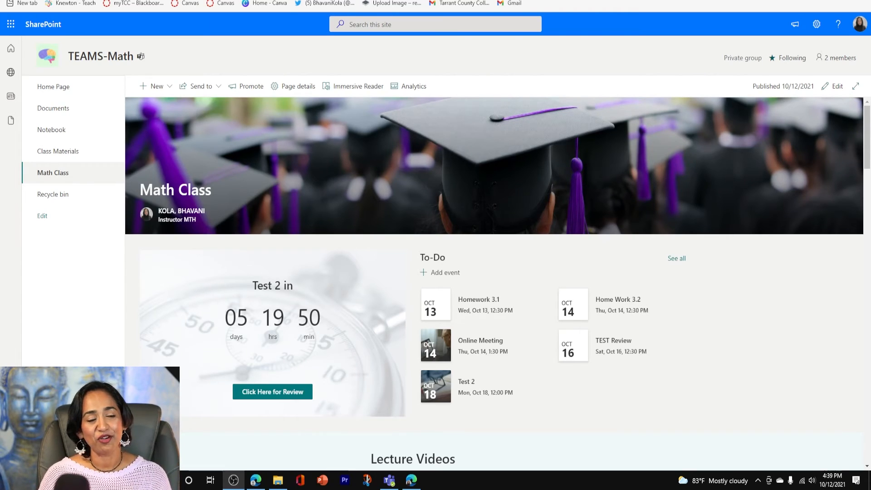
Switch to Microsoft Teams and add the Math Class SharePoint page as a tab in the TEAMS-Math team's General channel
click(389, 480)
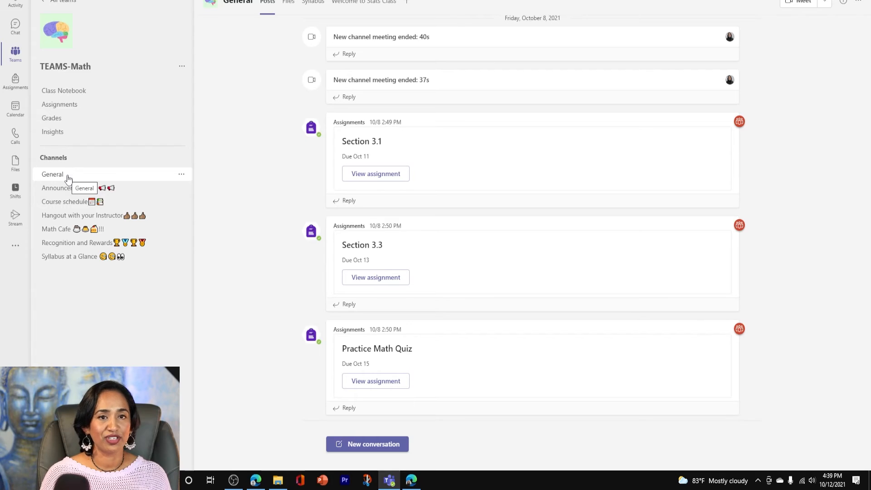
click(407, 2)
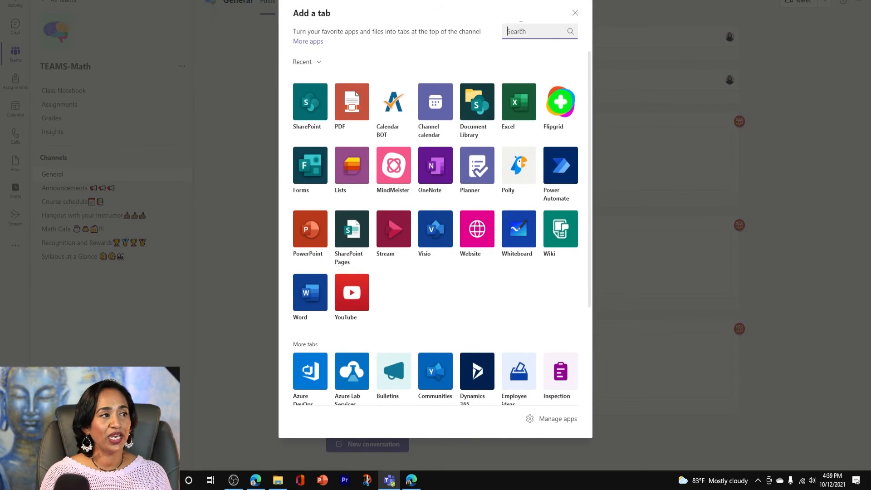
text(sha)
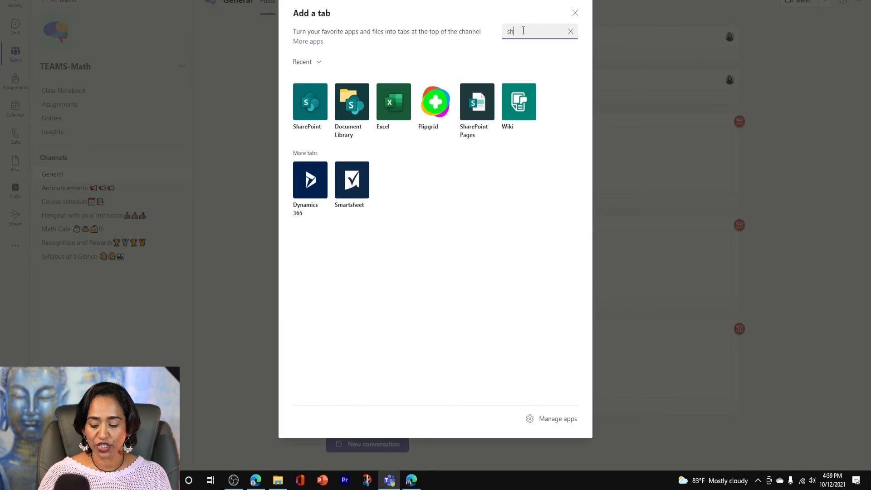
click(305, 105)
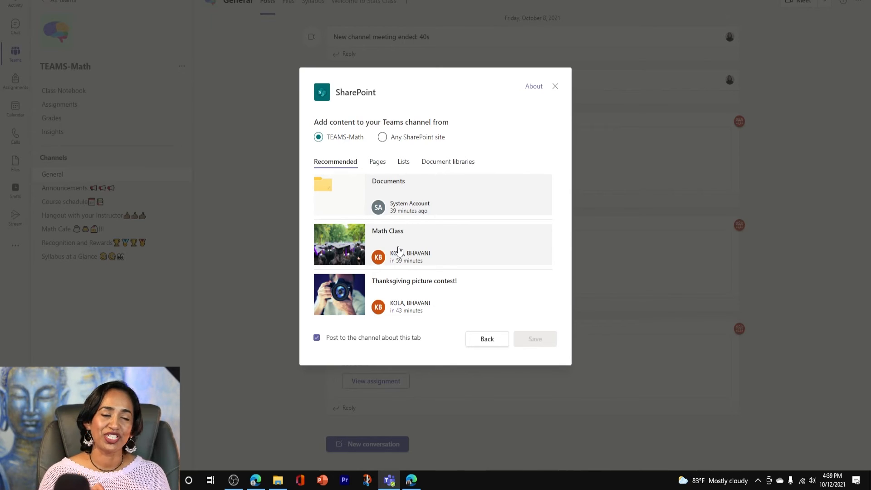
click(399, 249)
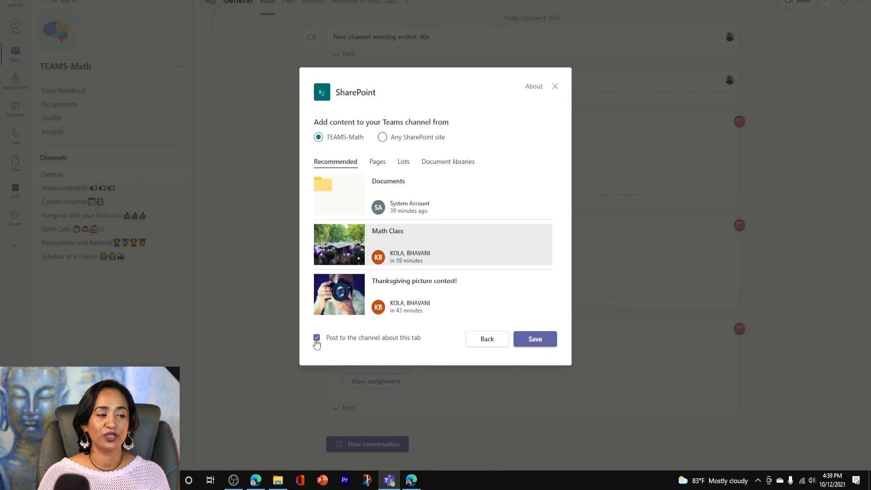
click(526, 341)
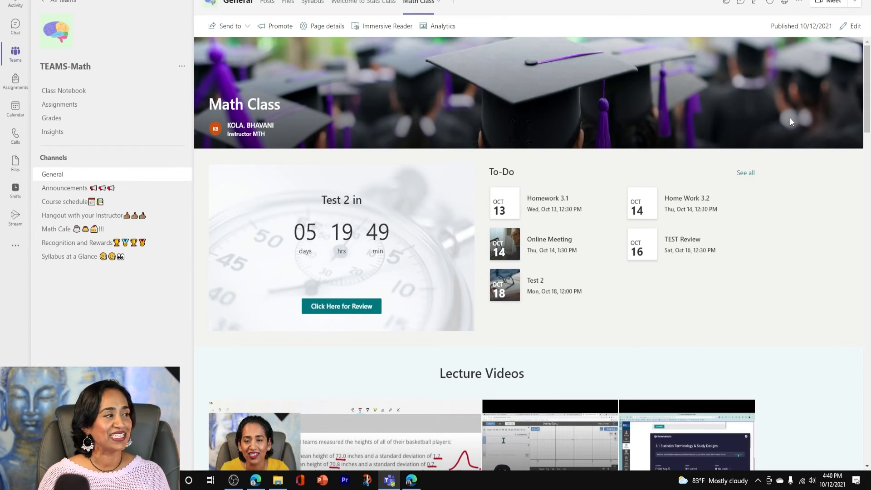
Look through the Math Class page in its Teams tab, from the countdown and To-Do events to the form and video
scroll(774, 114, down, 3)
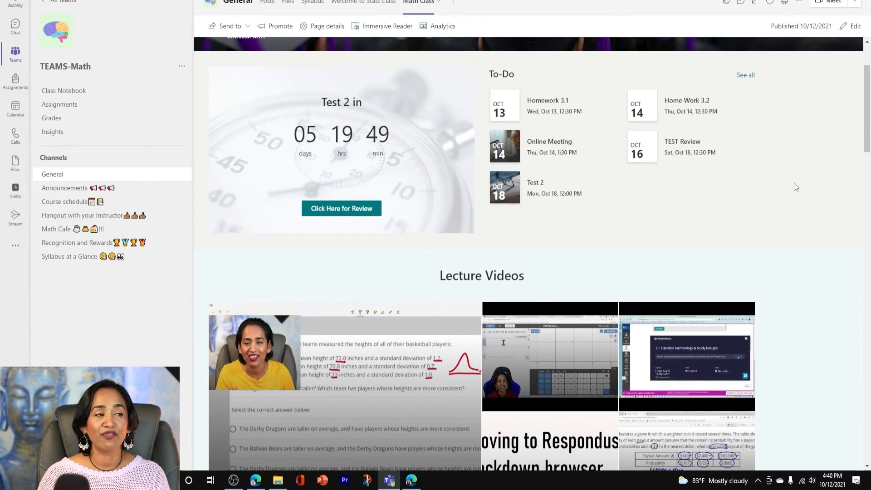
scroll(716, 132, down, 12)
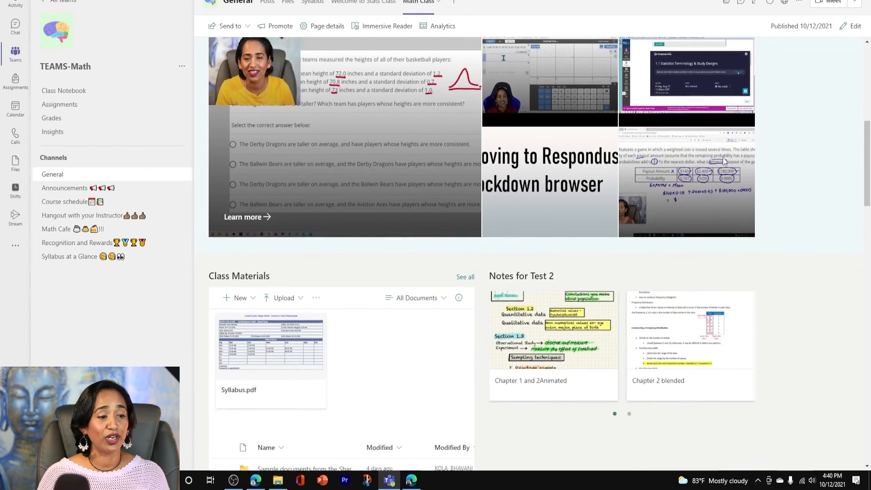
scroll(723, 157, down, 2)
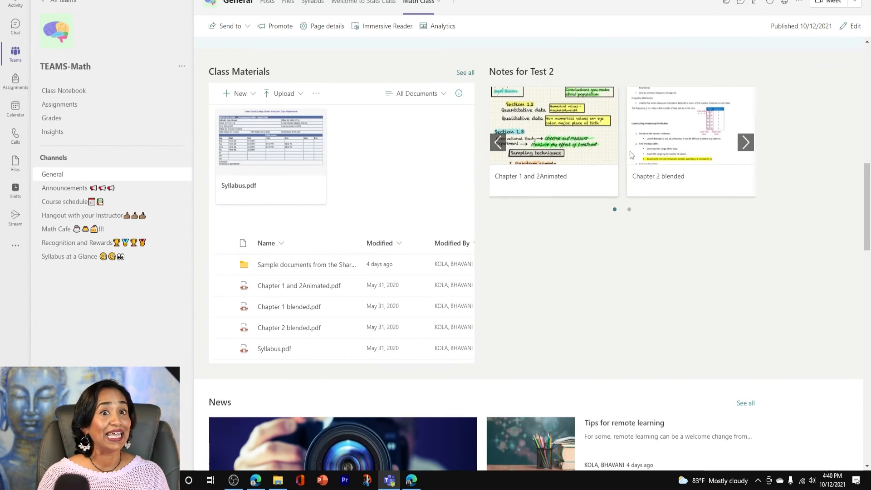
scroll(711, 240, down, 7)
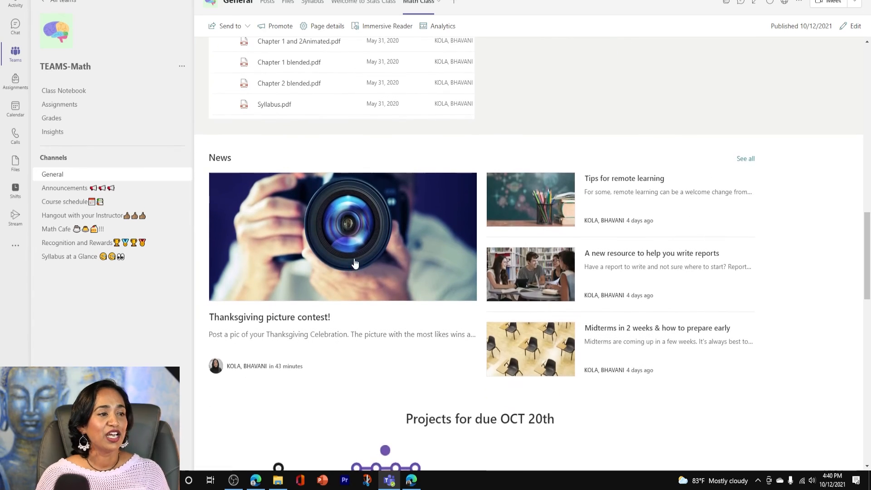
scroll(355, 263, down, 15)
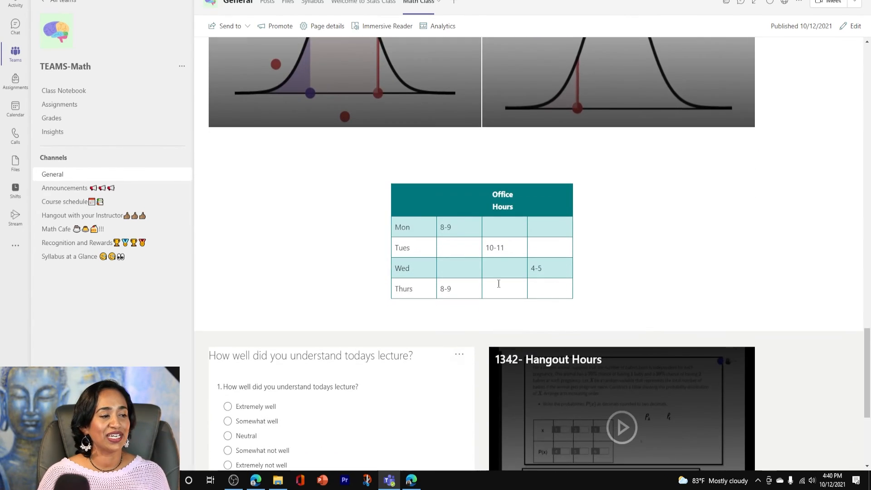
scroll(303, 289, down, 3)
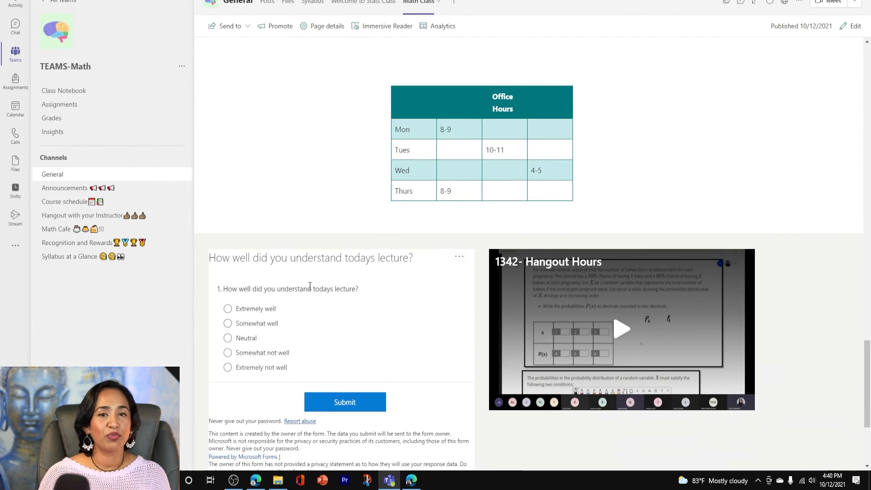
scroll(647, 278, down, 3)
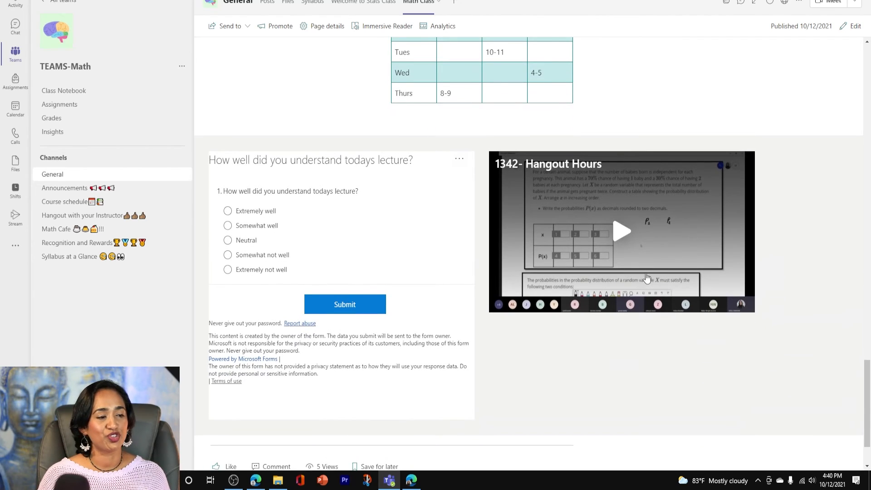
scroll(832, 162, up, 6)
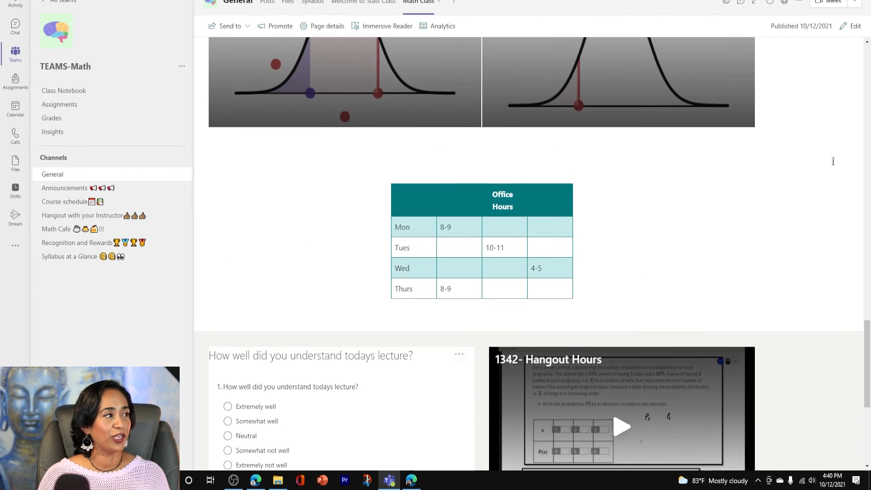
Open the Math Class page for editing and move the News section directly above the Class Materials section
click(853, 32)
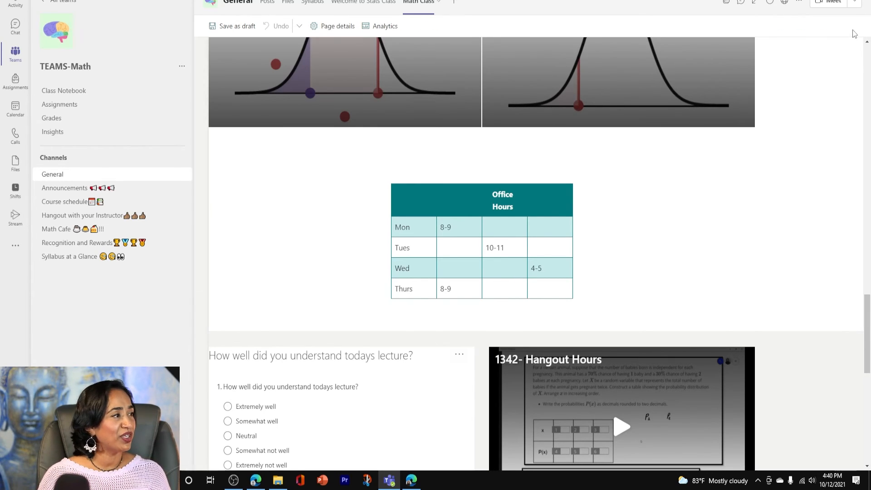
scroll(489, 263, down, 15)
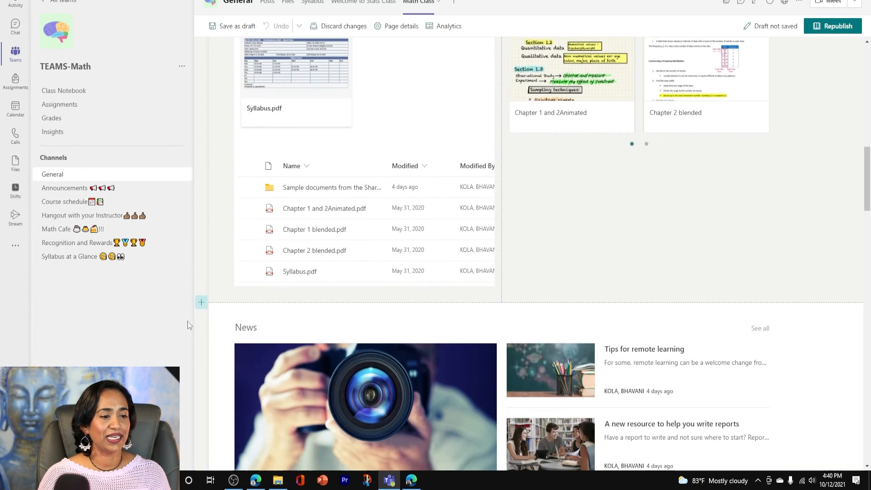
click(201, 302)
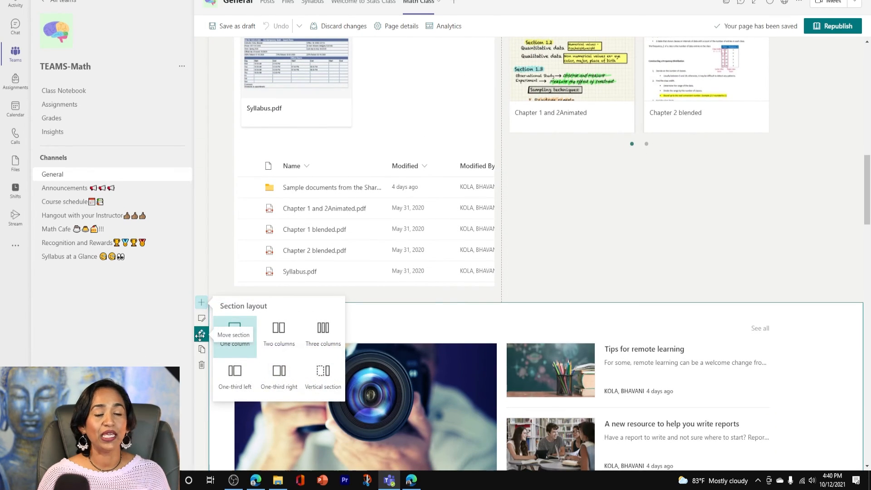
click(201, 336)
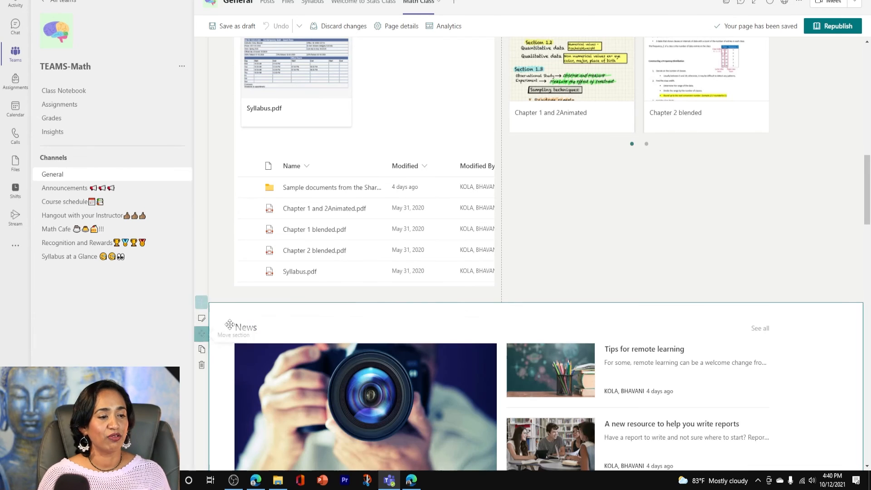
click(203, 305)
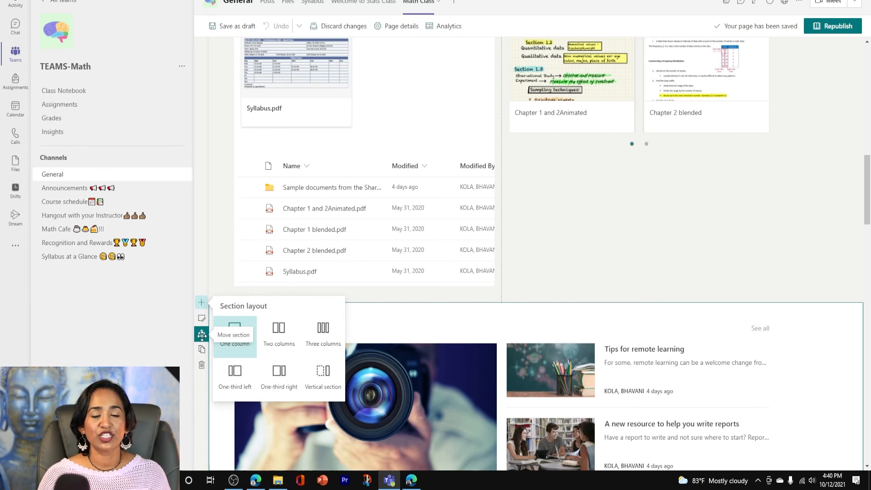
drag(202, 334, 230, 124)
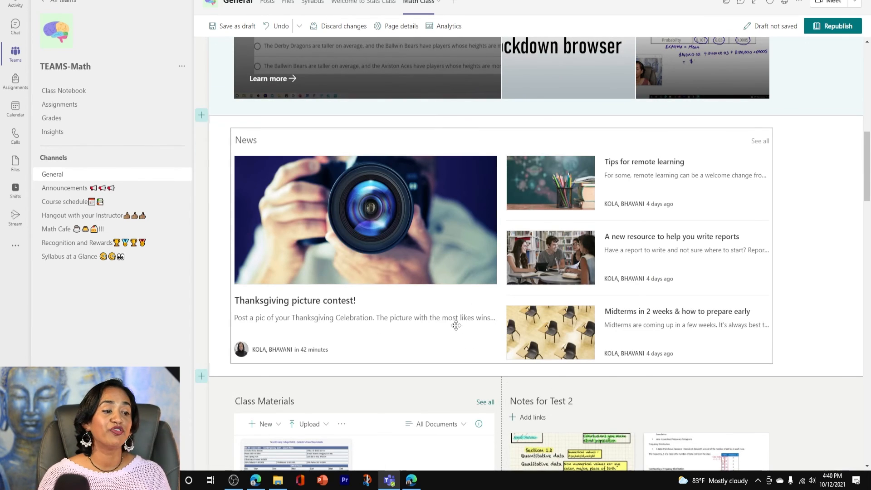
Move the "Projects for due OCT 20th" section directly above the News section
scroll(456, 326, down, 10)
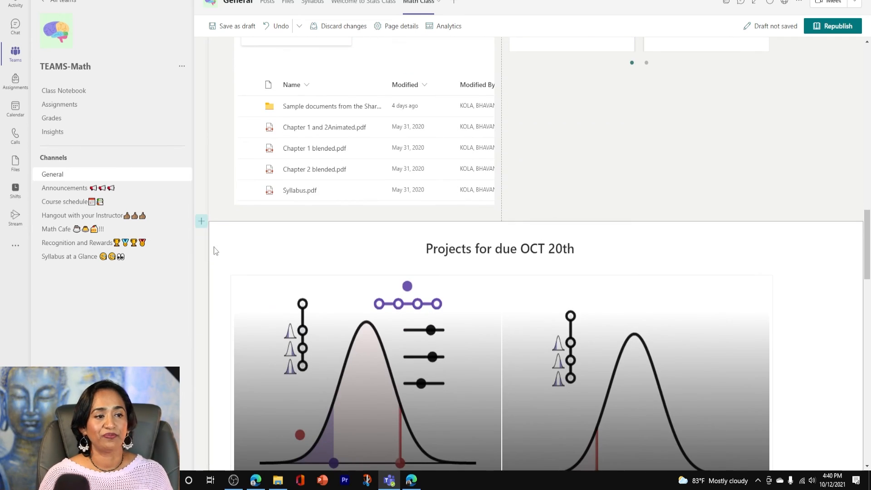
click(203, 222)
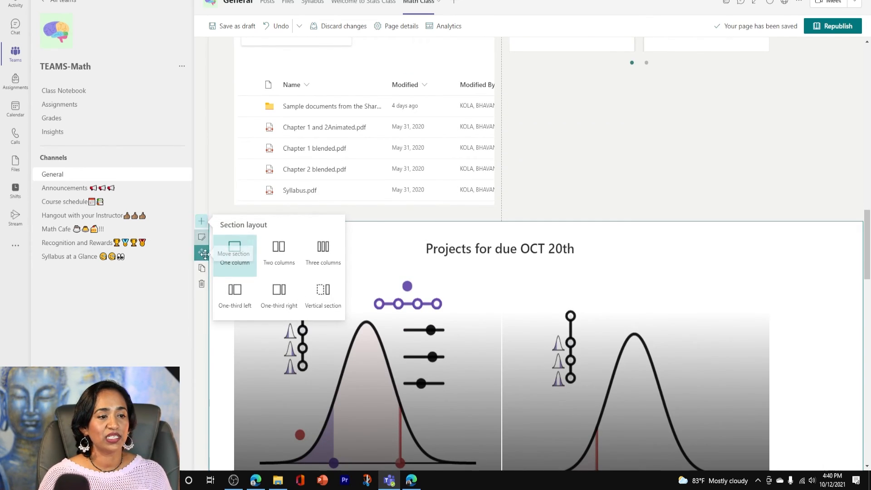
drag(202, 254, 236, 123)
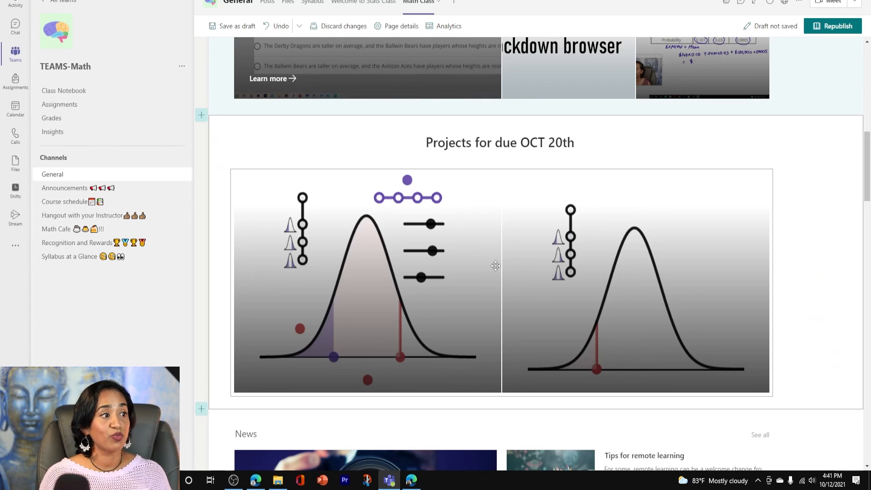
Republish the Math Class page with the rearranged sections
scroll(496, 266, down, 10)
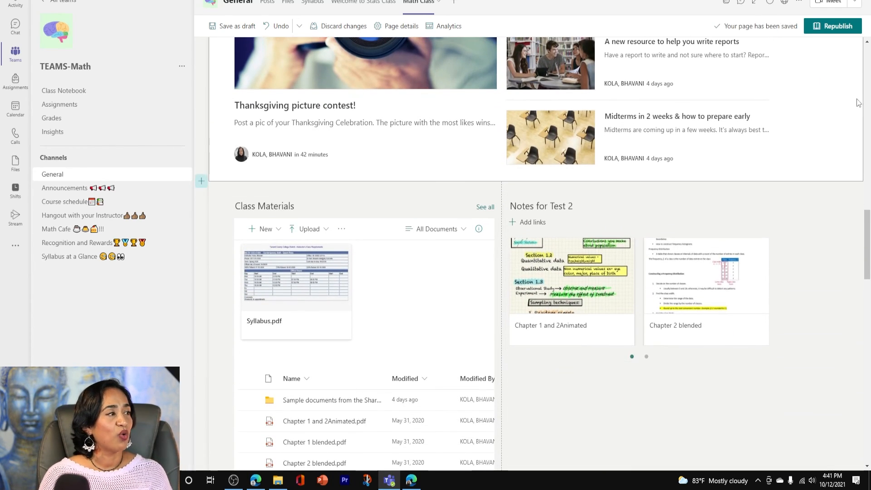
click(833, 26)
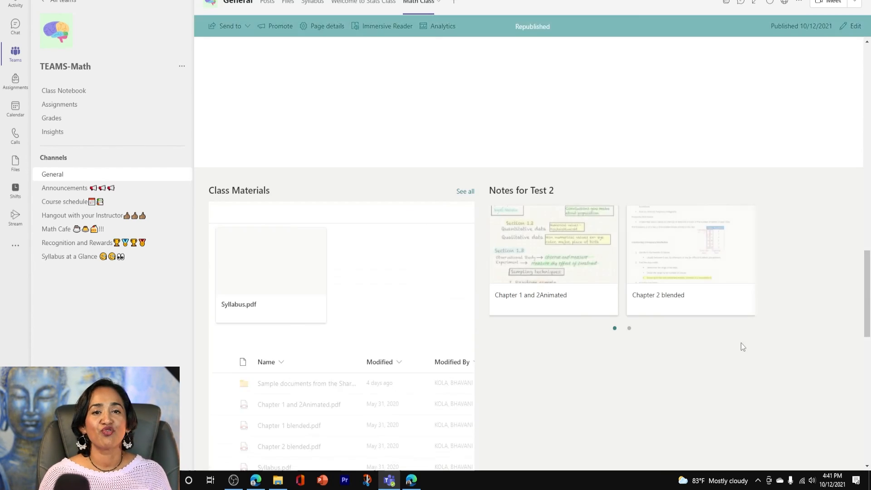
scroll(779, 298, up, 6)
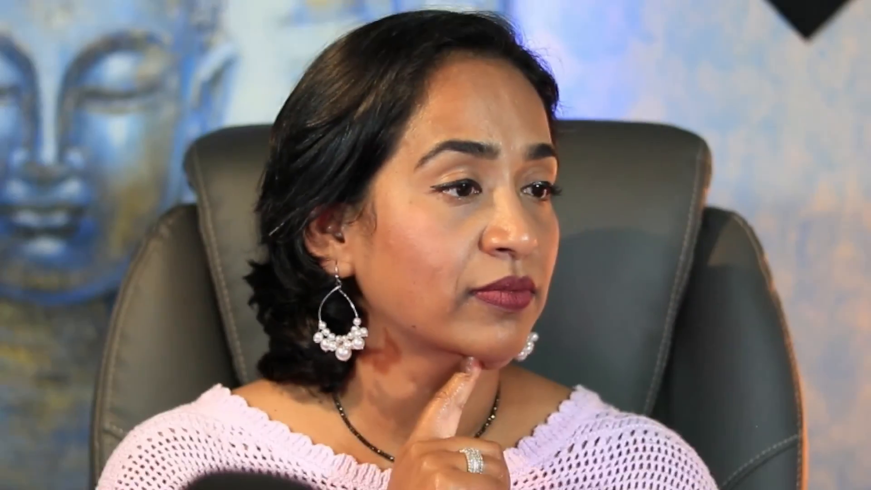